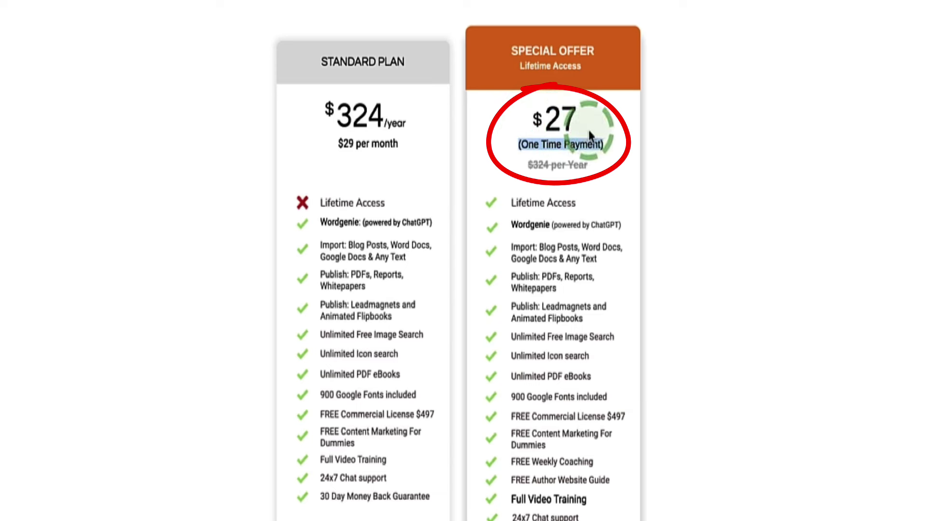
{"action": "left_click", "coordinate": [609, 150]}
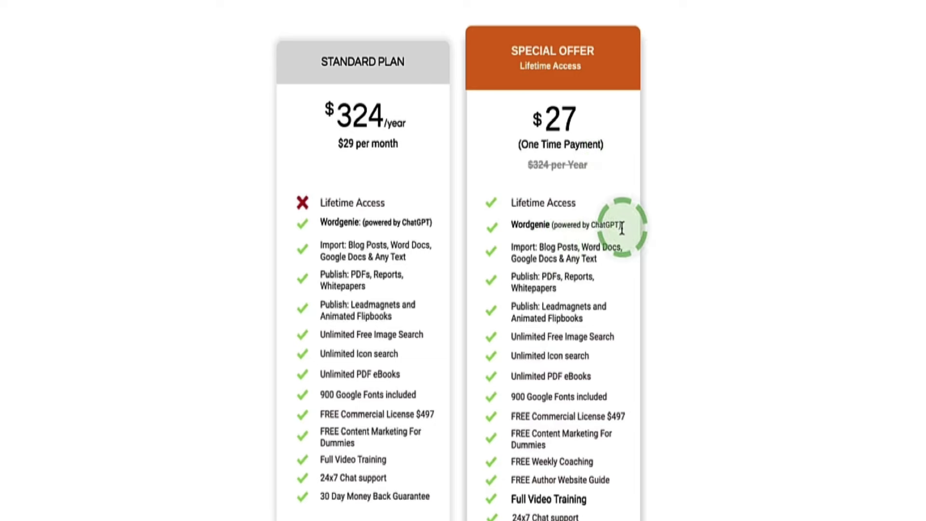
{"action": "left_click_drag", "start_coordinate": [622, 228], "coordinate": [511, 235]}
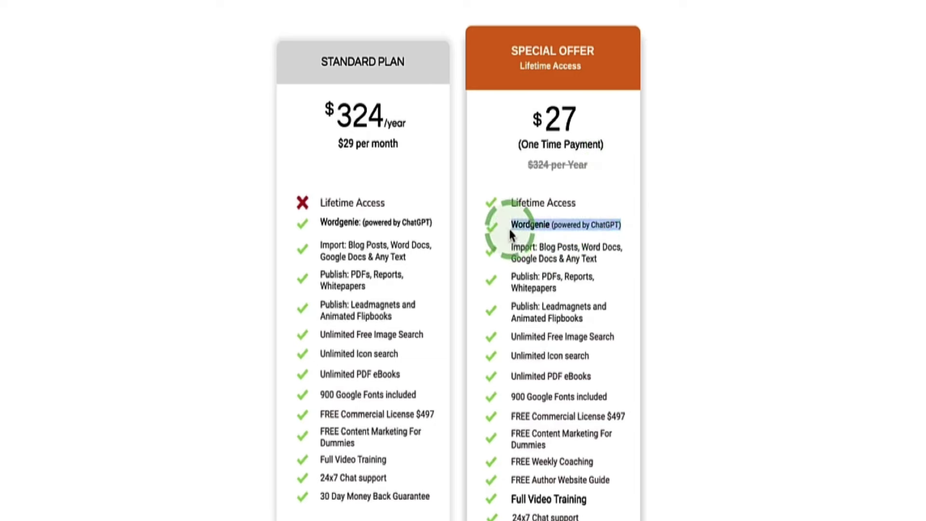
{"action": "left_click", "coordinate": [626, 234]}
{"action": "left_click_drag", "start_coordinate": [626, 234], "coordinate": [506, 227]}
{"action": "left_click", "coordinate": [627, 229]}
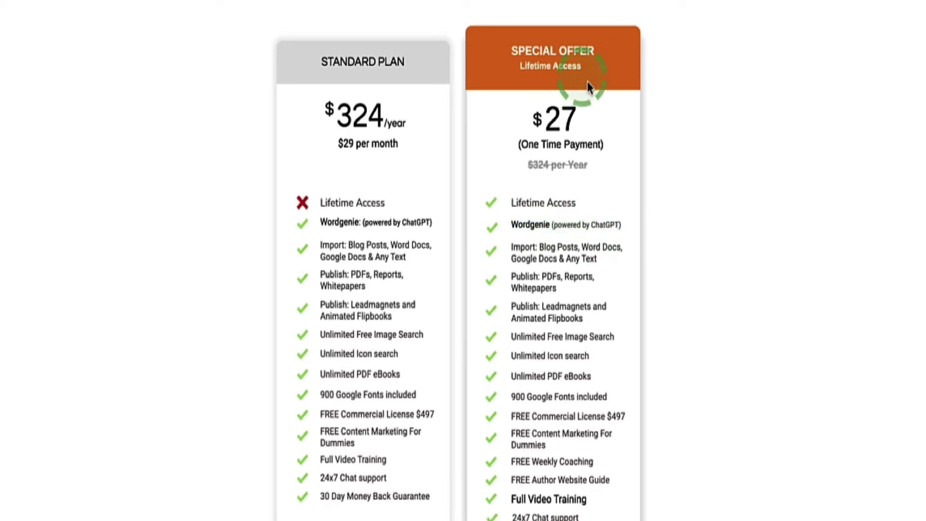
{"action": "left_click_drag", "start_coordinate": [625, 230], "coordinate": [507, 224]}
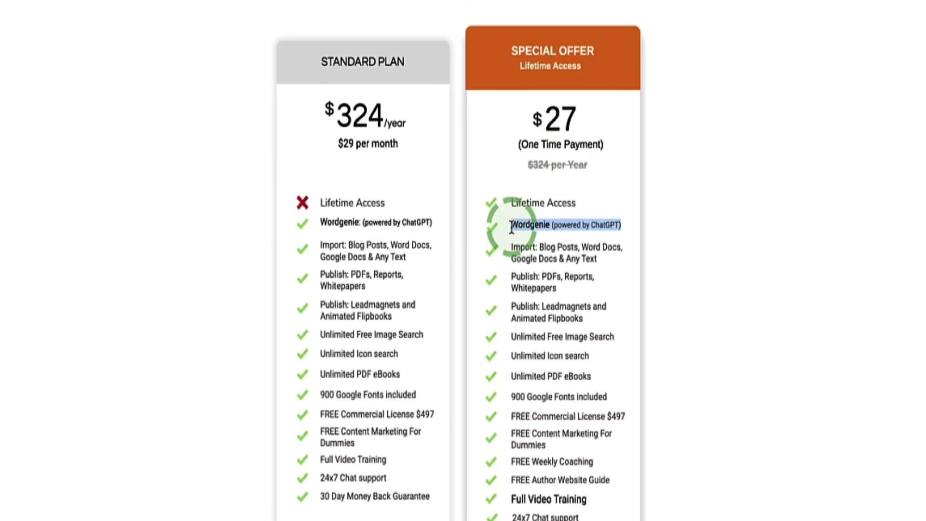
{"action": "left_click", "coordinate": [623, 226]}
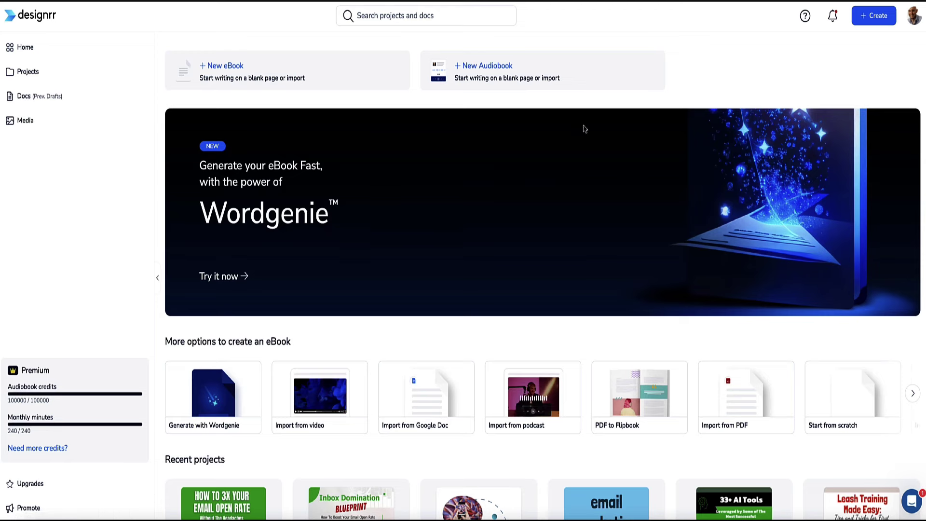
- Create a new project as an eBook to be published as a PDF
{"action": "left_click", "coordinate": [875, 17]}
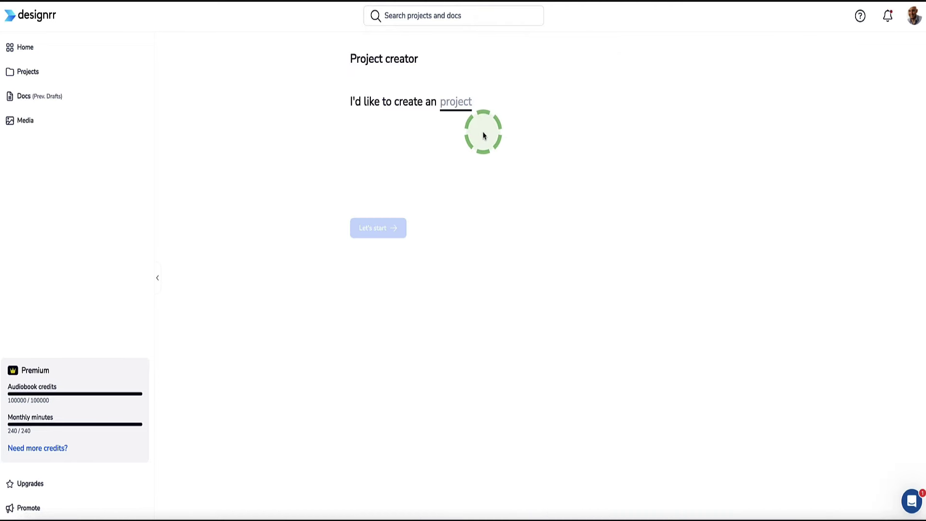
{"action": "left_click", "coordinate": [458, 104]}
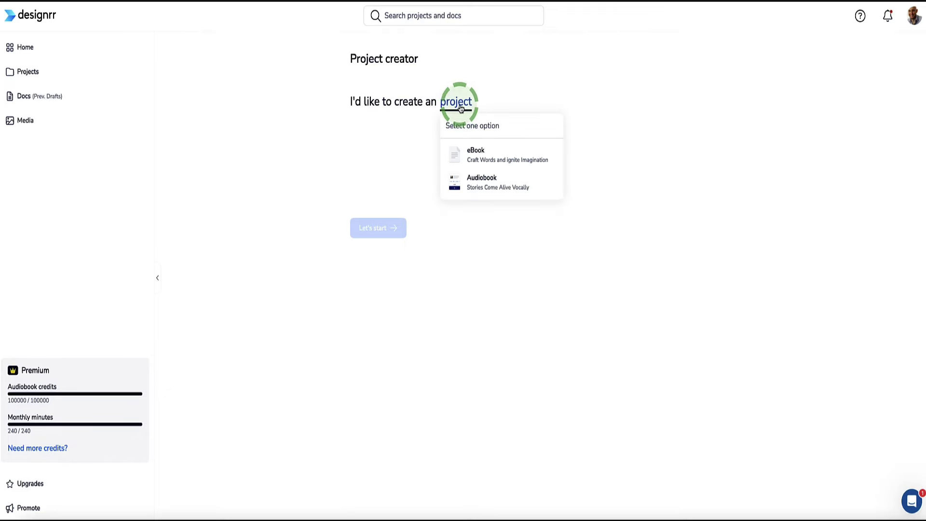
{"action": "left_click", "coordinate": [478, 153]}
{"action": "left_click", "coordinate": [584, 102]}
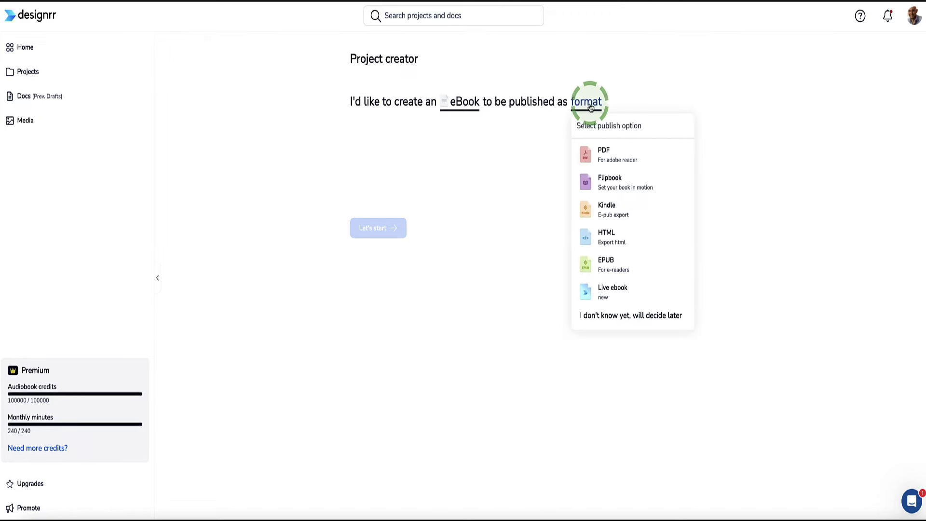
{"action": "left_click", "coordinate": [602, 157]}
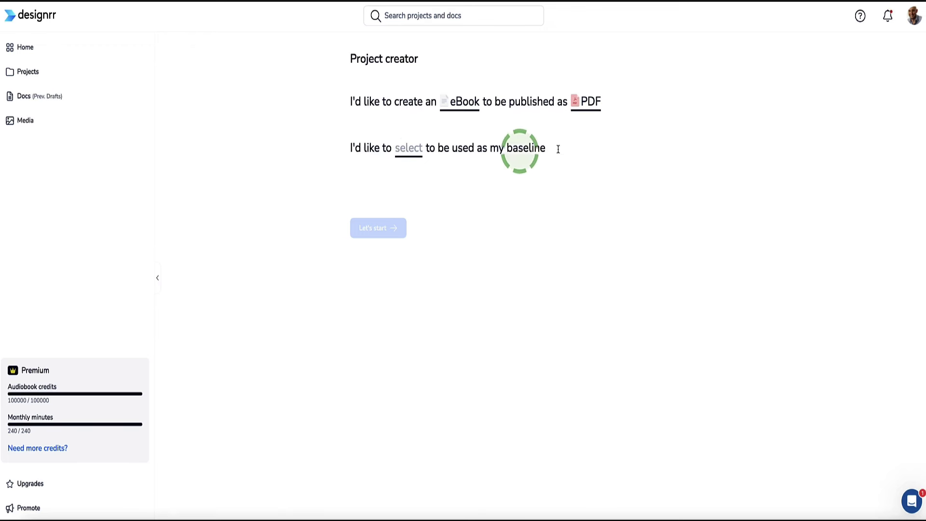
- Set the eBook's baseline to Use wordgenie, so the content is generated with AI
{"action": "left_click", "coordinate": [410, 152]}
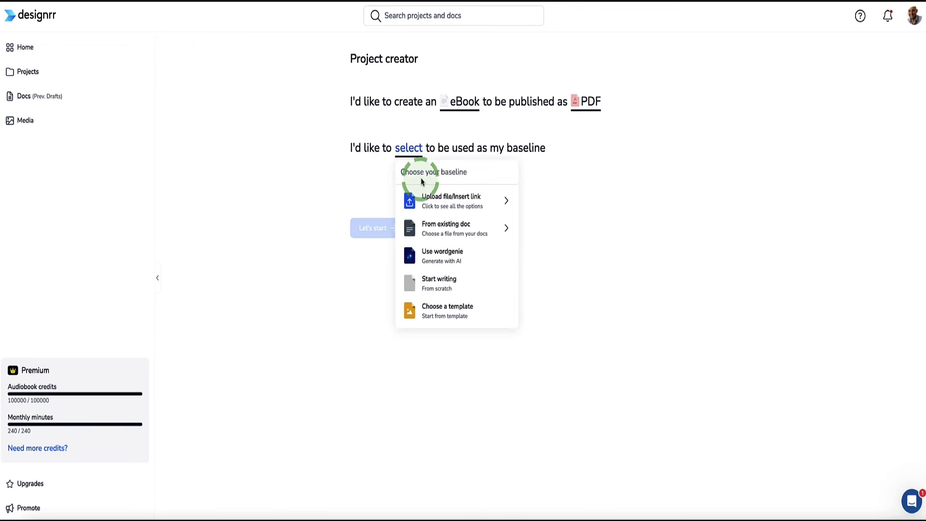
{"action": "left_click", "coordinate": [504, 228]}
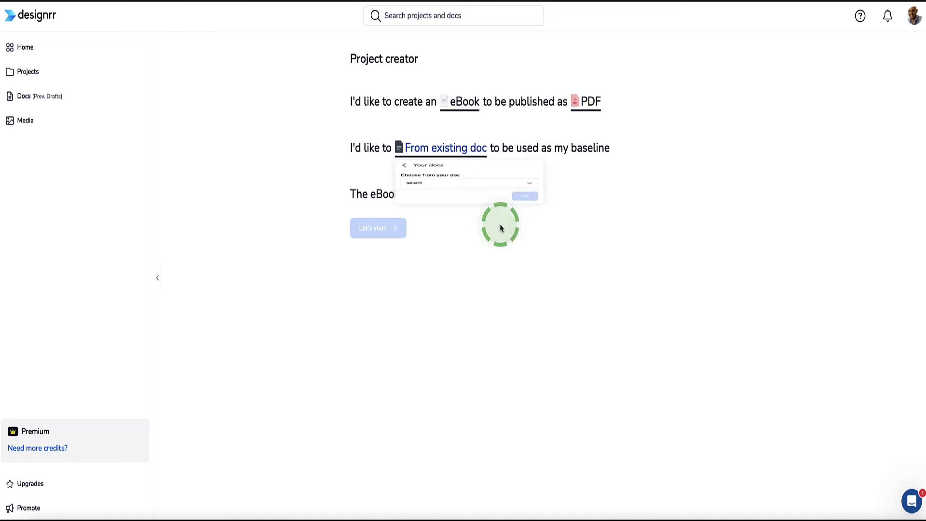
{"action": "left_click", "coordinate": [514, 213]}
{"action": "left_click", "coordinate": [428, 149]}
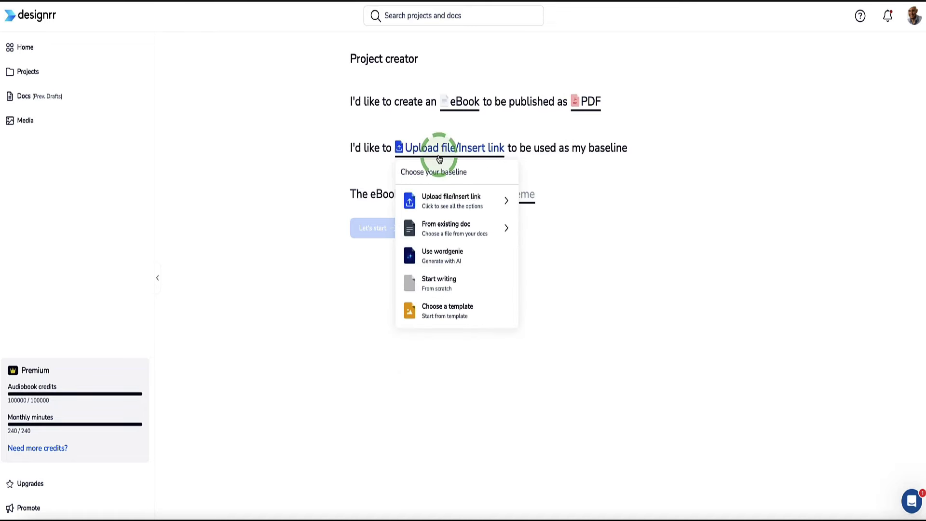
{"action": "left_click", "coordinate": [446, 254]}
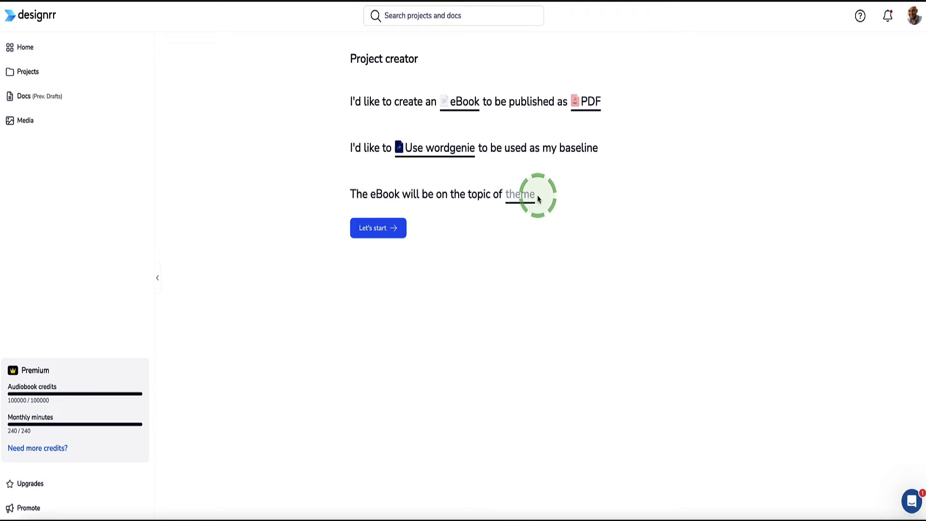
- Choose Business, Training and Development, and Business Development / Sales as the eBook's themes
{"action": "left_click", "coordinate": [521, 197]}
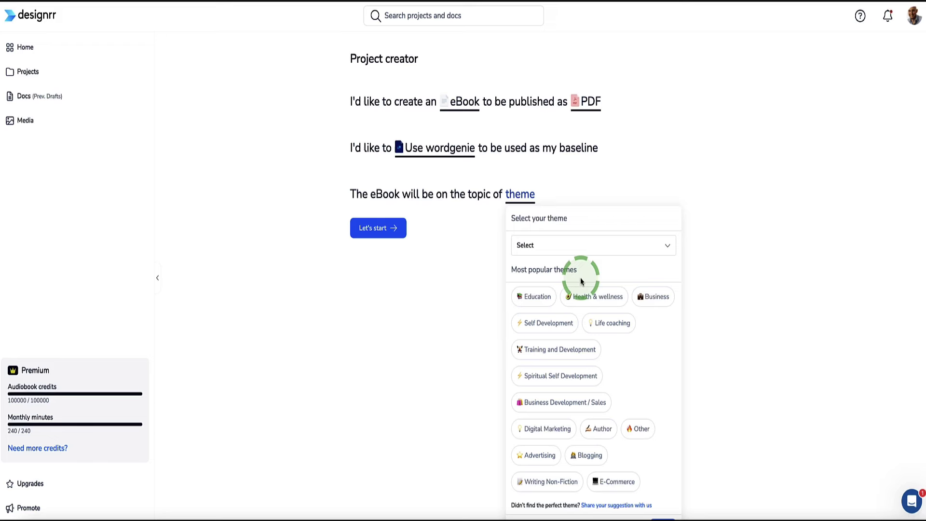
{"action": "left_click", "coordinate": [598, 245]}
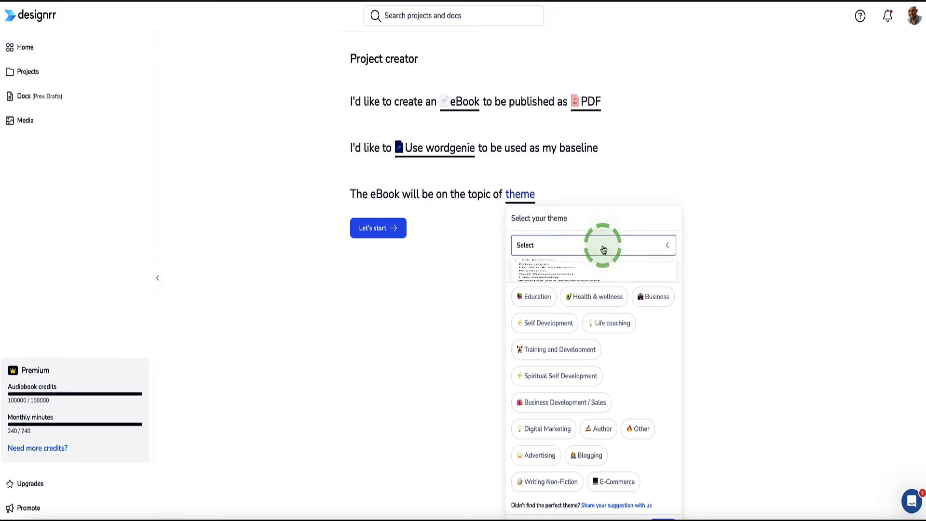
{"action": "scroll", "coordinate": [563, 333], "scroll_direction": "down", "scroll_amount": 1}
{"action": "scroll", "coordinate": [562, 338], "scroll_direction": "up", "scroll_amount": 1}
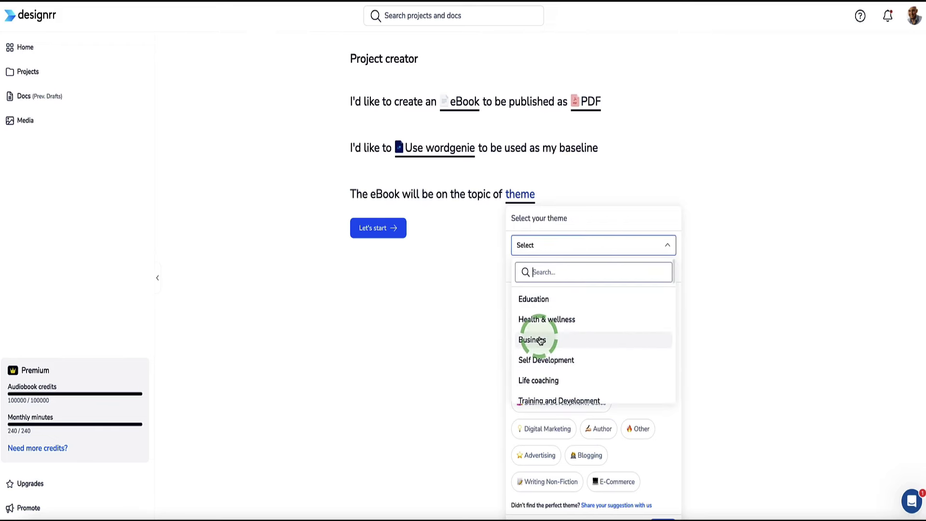
{"action": "left_click", "coordinate": [559, 339]}
{"action": "scroll", "coordinate": [573, 340], "scroll_direction": "down", "scroll_amount": 2}
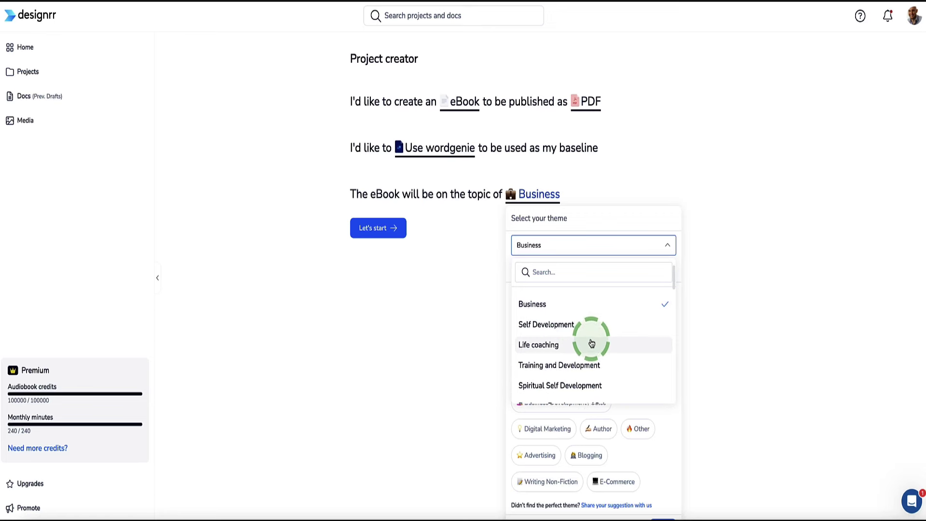
{"action": "scroll", "coordinate": [575, 343], "scroll_direction": "down", "scroll_amount": 2}
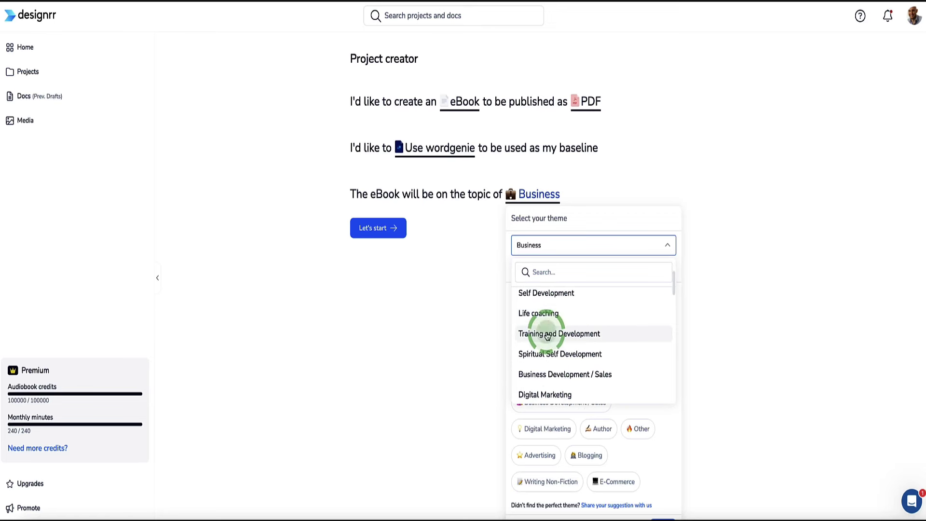
{"action": "left_click", "coordinate": [533, 333]}
{"action": "scroll", "coordinate": [535, 332], "scroll_direction": "down", "scroll_amount": 2}
{"action": "left_click", "coordinate": [537, 332]}
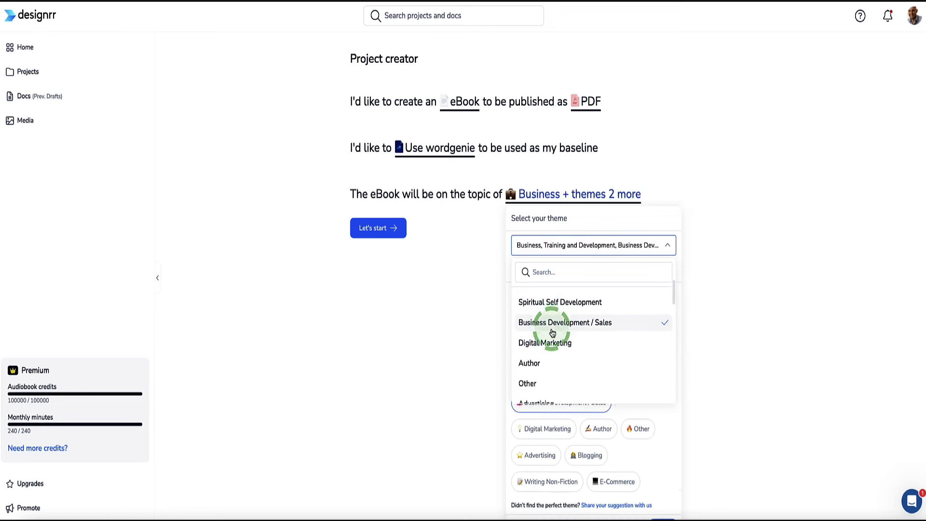
- Add Space to the eBook's selected themes and close the theme selection
{"action": "scroll", "coordinate": [545, 333], "scroll_direction": "down", "scroll_amount": 8}
{"action": "scroll", "coordinate": [553, 333], "scroll_direction": "down", "scroll_amount": 8}
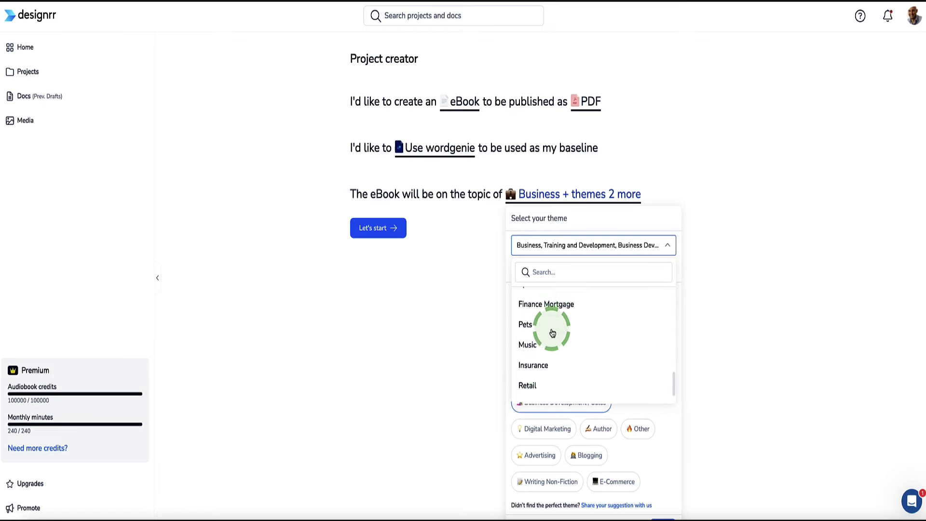
{"action": "left_click", "coordinate": [546, 370]}
{"action": "scroll", "coordinate": [554, 293], "scroll_direction": "up", "scroll_amount": 1}
{"action": "scroll", "coordinate": [554, 292], "scroll_direction": "up", "scroll_amount": 10}
{"action": "scroll", "coordinate": [545, 323], "scroll_direction": "down", "scroll_amount": 12}
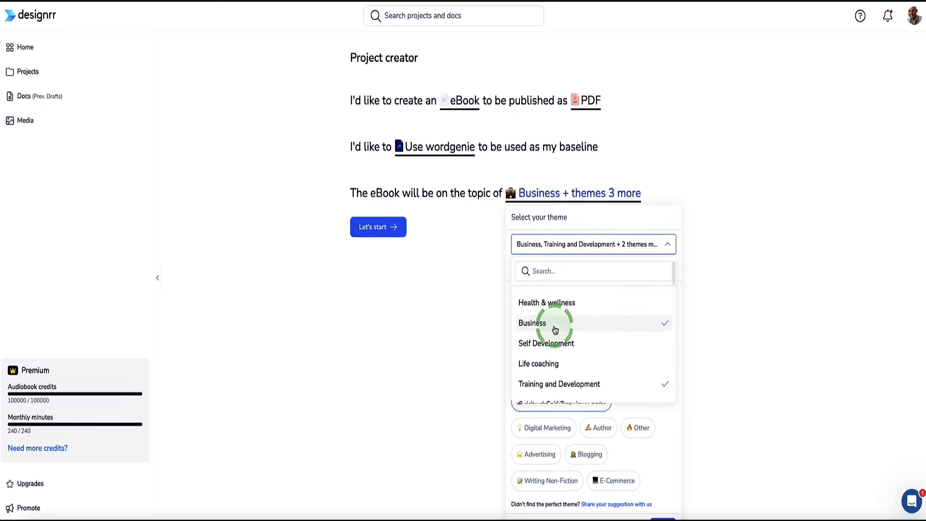
{"action": "scroll", "coordinate": [555, 329], "scroll_direction": "down", "scroll_amount": 6}
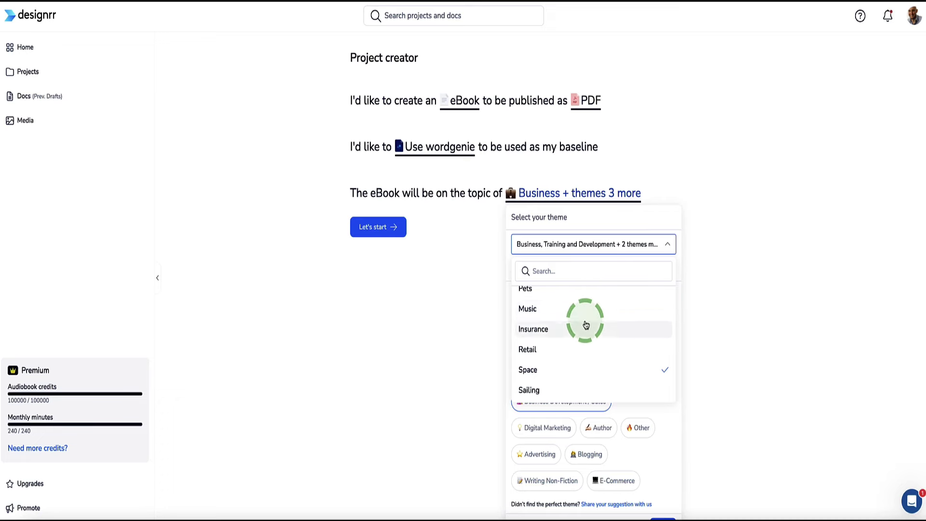
{"action": "scroll", "coordinate": [586, 325], "scroll_direction": "up", "scroll_amount": 15}
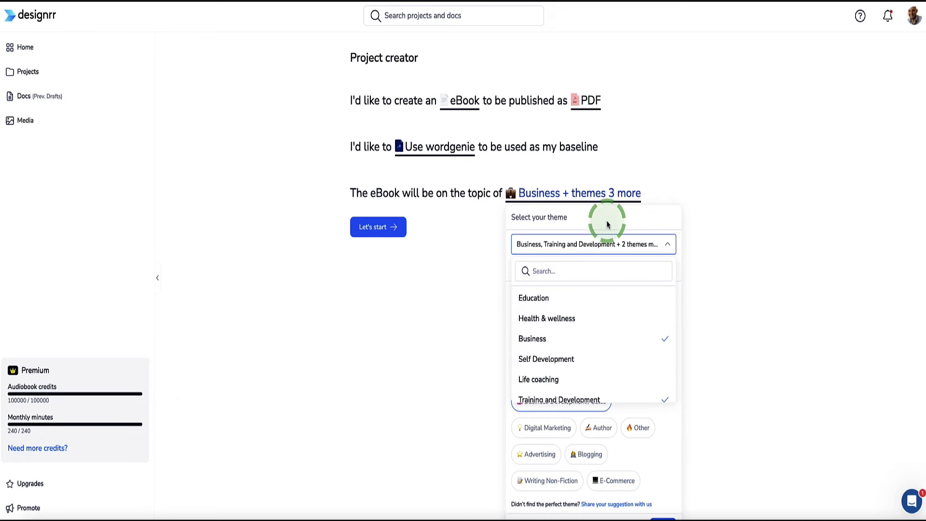
{"action": "scroll", "coordinate": [642, 441], "scroll_direction": "down", "scroll_amount": 1}
{"action": "left_click", "coordinate": [662, 505]}
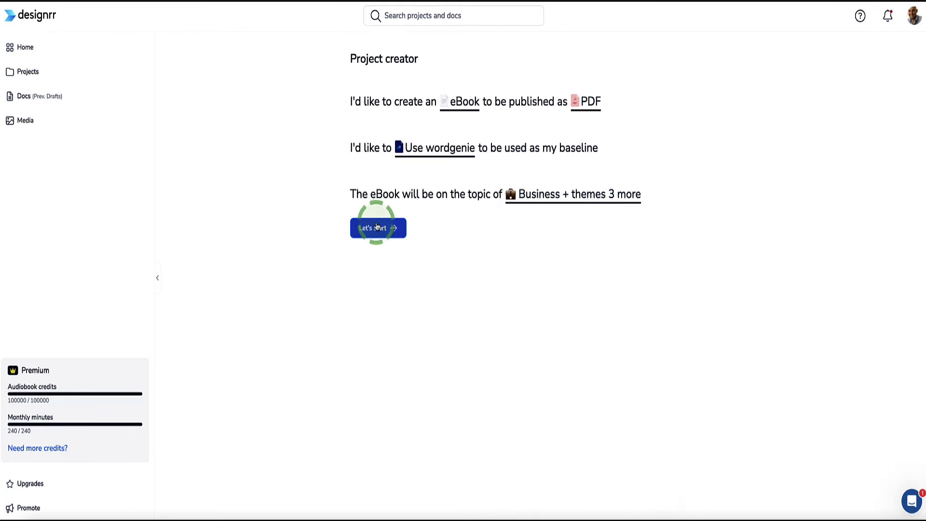
- Start the Wordgenie wizard and submit the topic "How to build your own AI model" with English as the language
{"action": "left_click", "coordinate": [380, 227]}
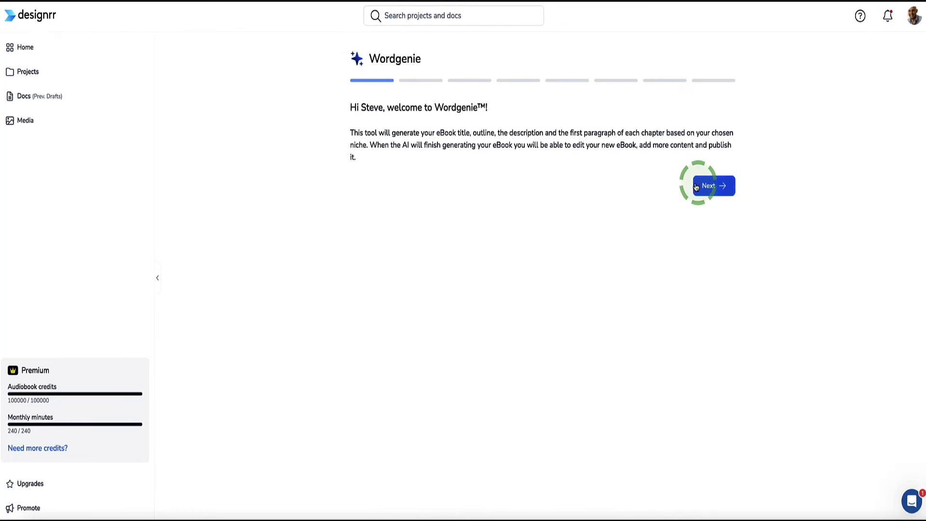
{"action": "left_click", "coordinate": [711, 185]}
{"action": "left_click", "coordinate": [384, 155]}
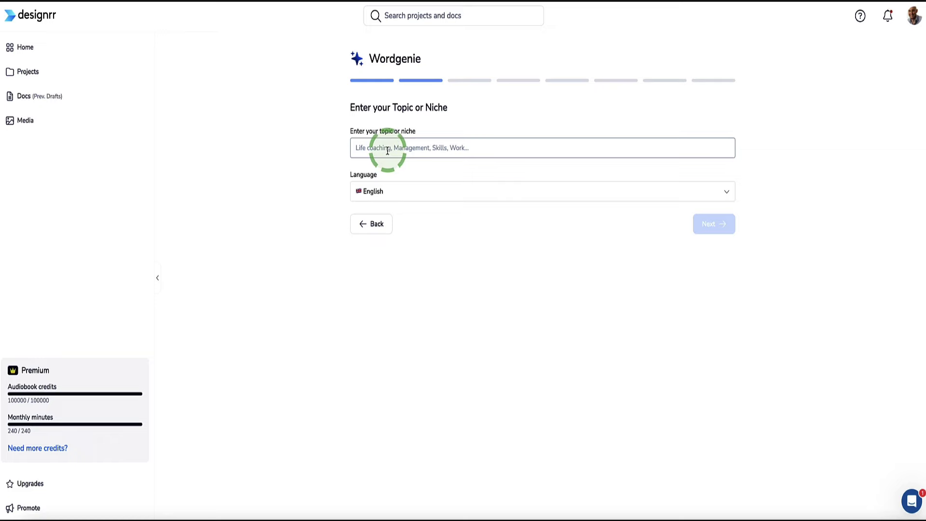
{"action": "left_click", "coordinate": [507, 155]}
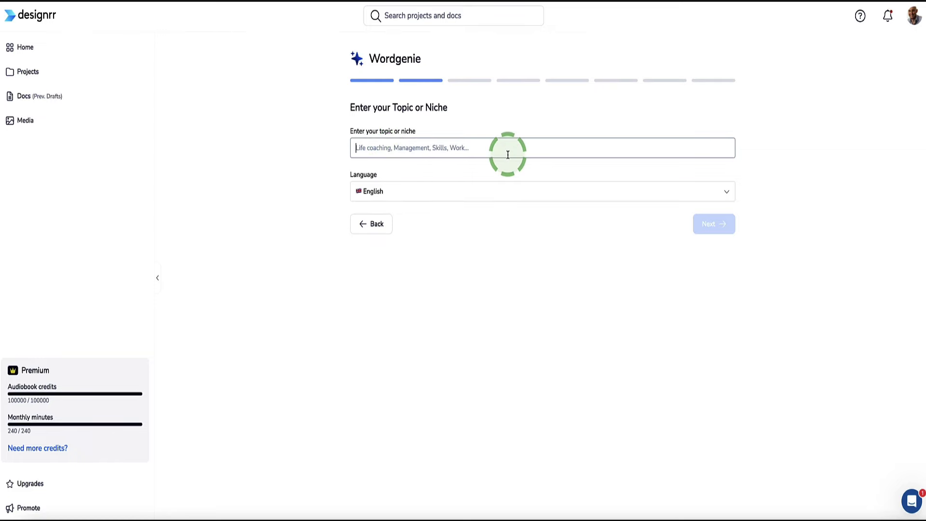
{"action": "type", "text": "How to build your own AI model"}
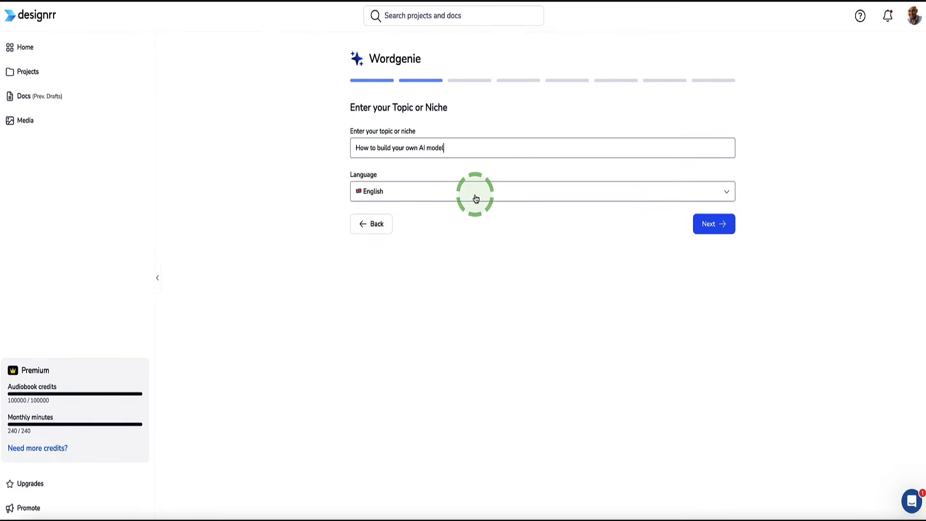
{"action": "left_click", "coordinate": [477, 193]}
{"action": "left_click", "coordinate": [407, 213]}
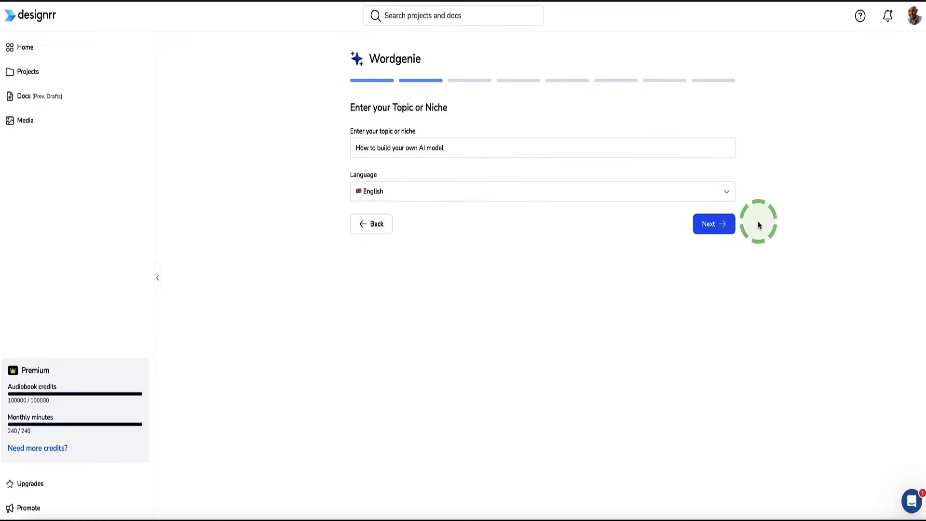
{"action": "left_click", "coordinate": [711, 225]}
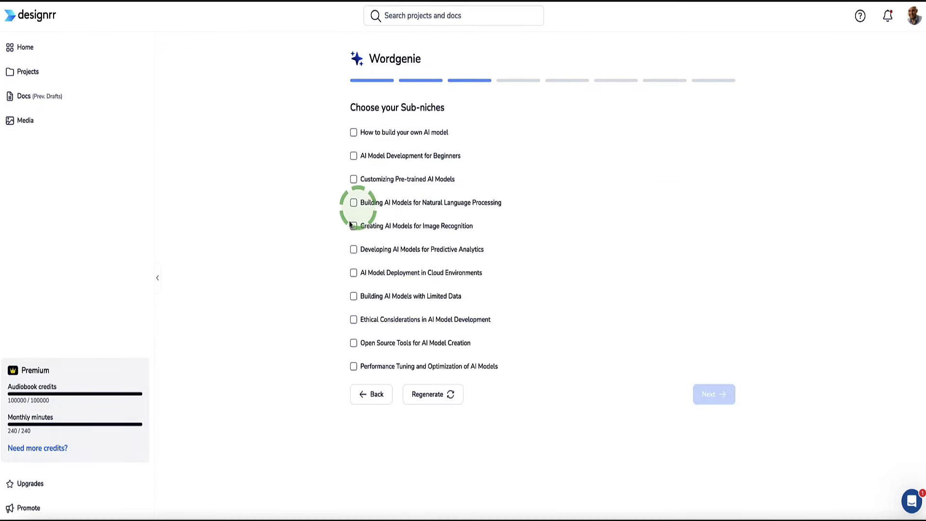
- Choose the sub-niche "AI Model Development for Beginners" and submit "entrepreneurs and small business owners" as the audience
{"action": "left_click", "coordinate": [355, 157]}
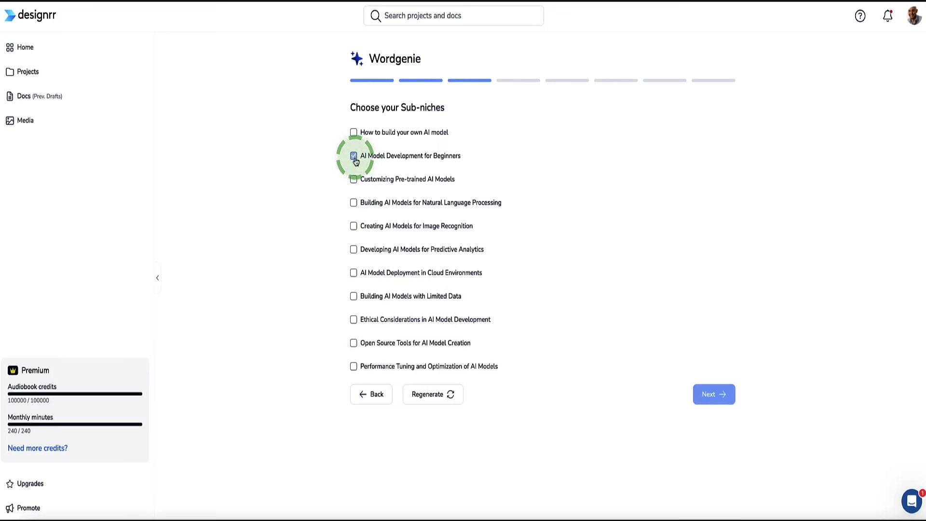
{"action": "left_click", "coordinate": [709, 394]}
{"action": "left_click", "coordinate": [401, 160]}
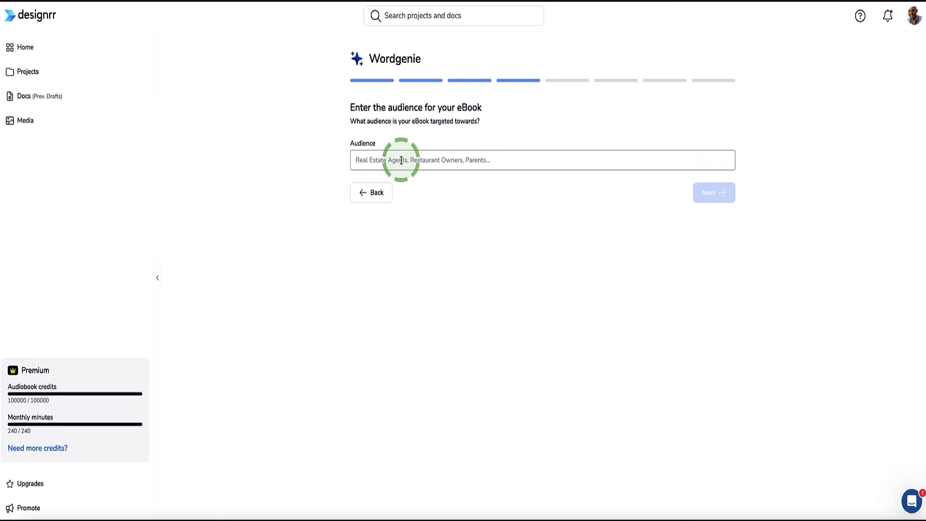
{"action": "type", "text": "entrepreneurs and small business owners"}
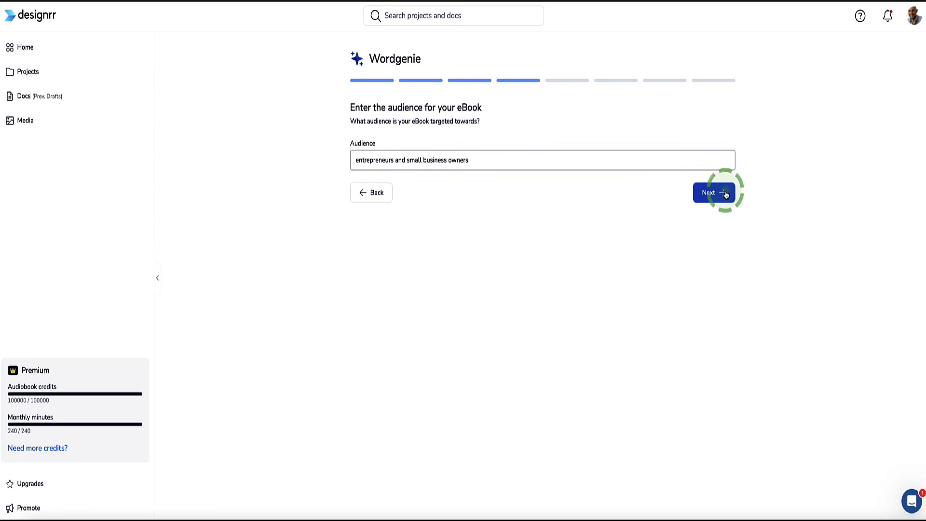
{"action": "left_click", "coordinate": [714, 192]}
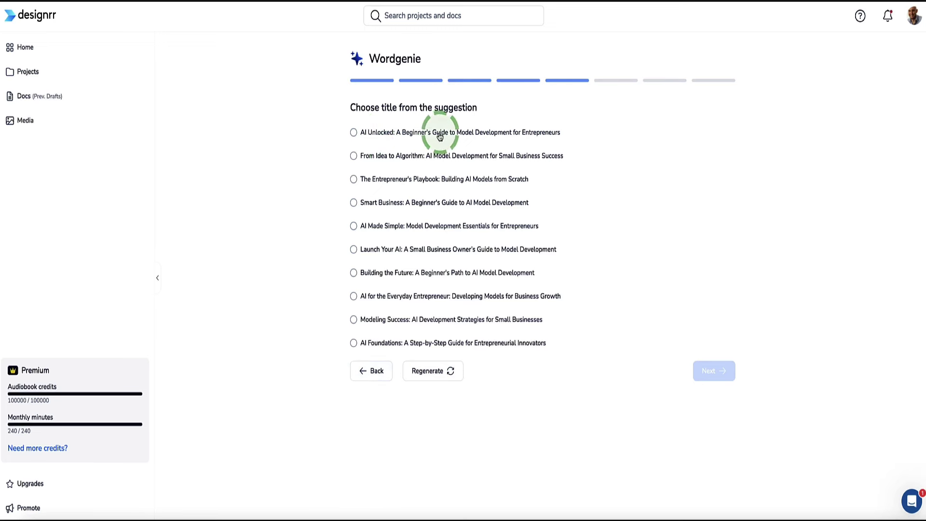
- Choose the title "AI Unlocked: A Beginner's Guide to Model Development for Entrepreneurs" and submit Enthusiastic as the tone of voice
{"action": "left_click", "coordinate": [363, 135]}
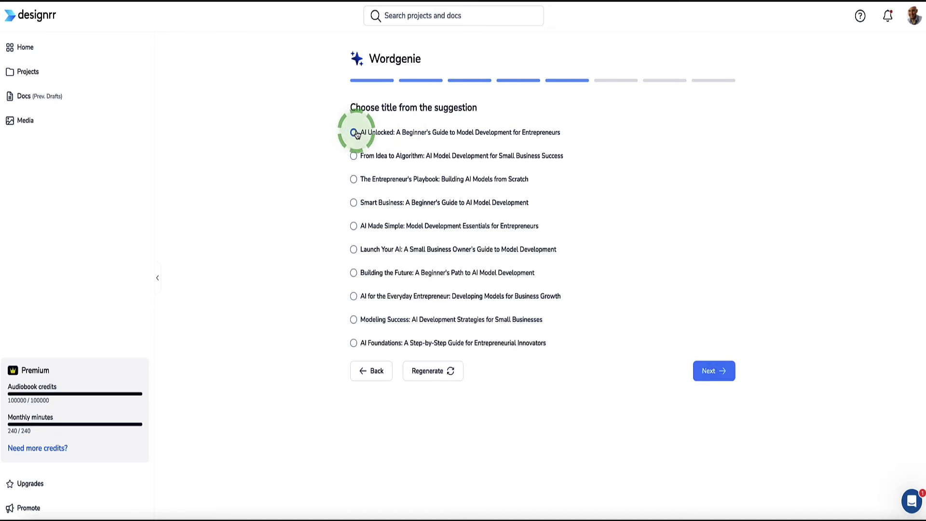
{"action": "left_click", "coordinate": [714, 372]}
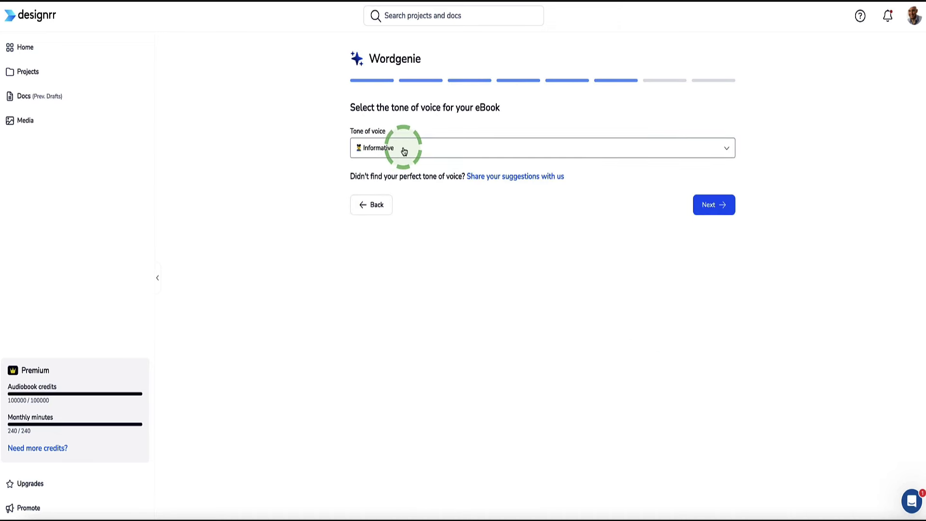
{"action": "left_click", "coordinate": [404, 151]}
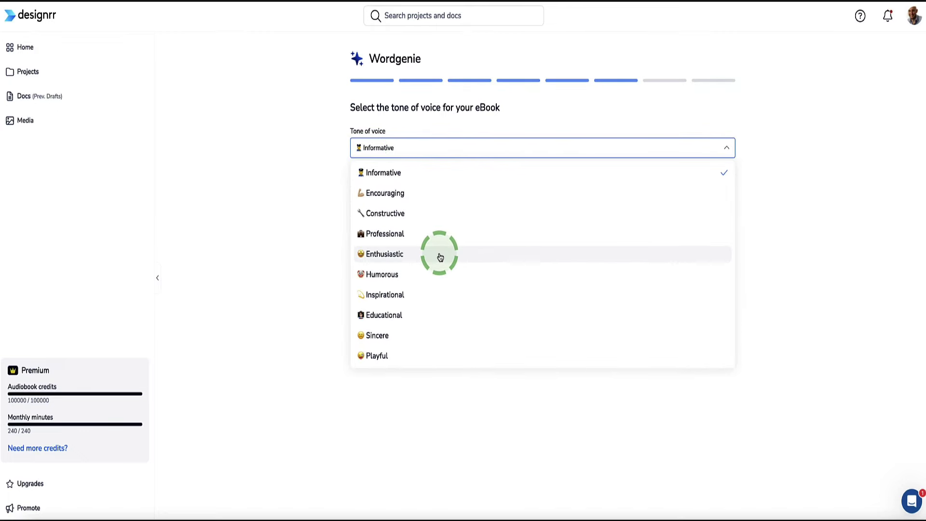
{"action": "left_click", "coordinate": [379, 256]}
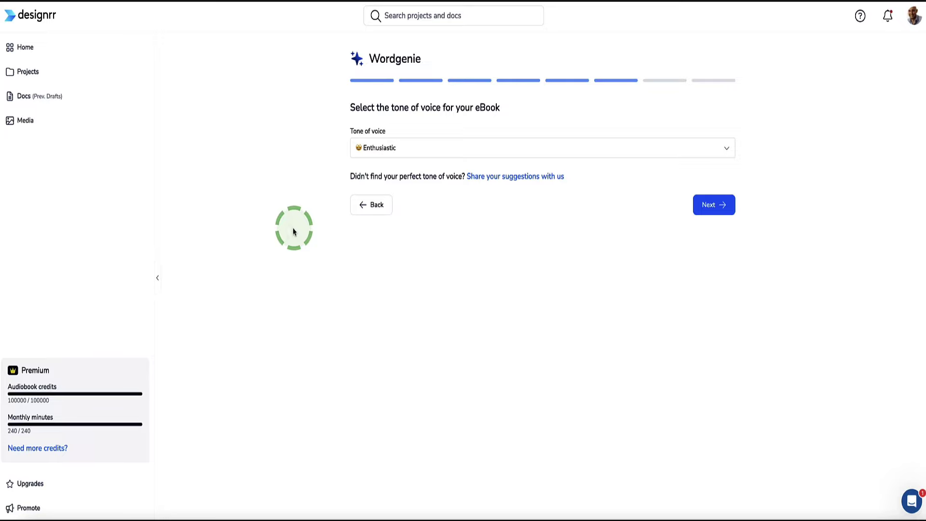
{"action": "left_click", "coordinate": [699, 204]}
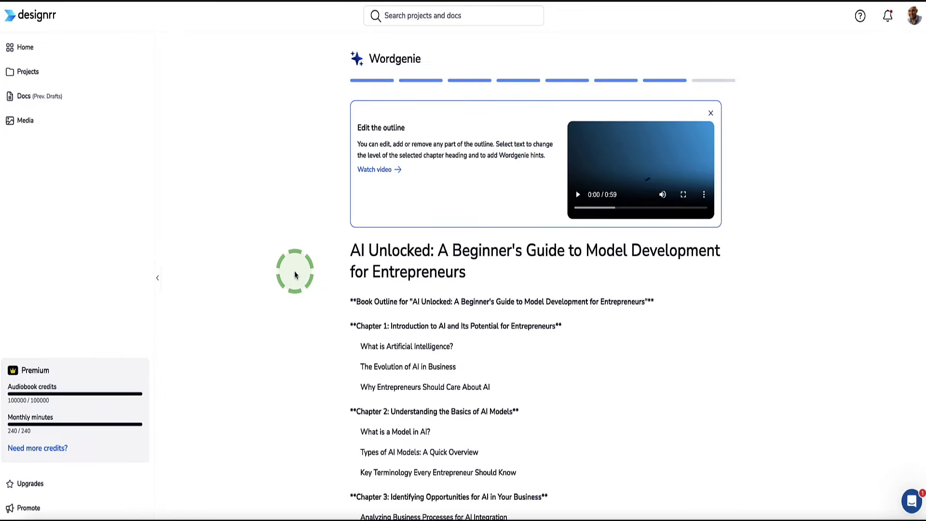
- Review the generated outline and try to delete the "Why Entrepreneurs Should Care About AI" line from Chapter 1
{"action": "scroll", "coordinate": [308, 273], "scroll_direction": "down", "scroll_amount": 6}
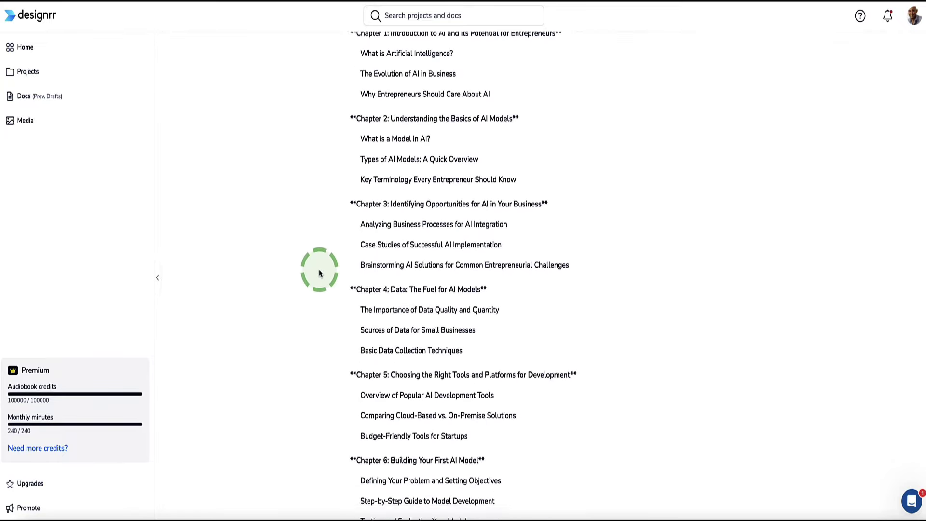
{"action": "scroll", "coordinate": [320, 270], "scroll_direction": "down", "scroll_amount": 10}
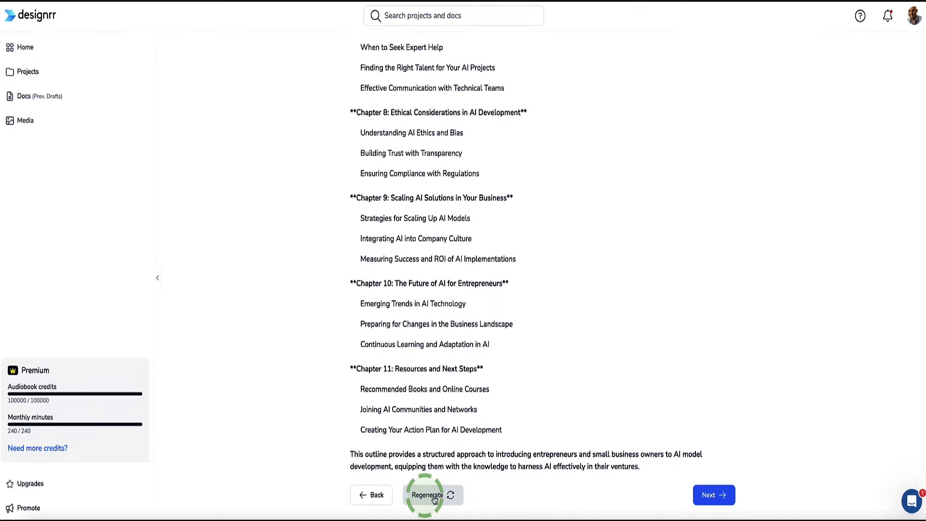
{"action": "scroll", "coordinate": [393, 372], "scroll_direction": "up", "scroll_amount": 16}
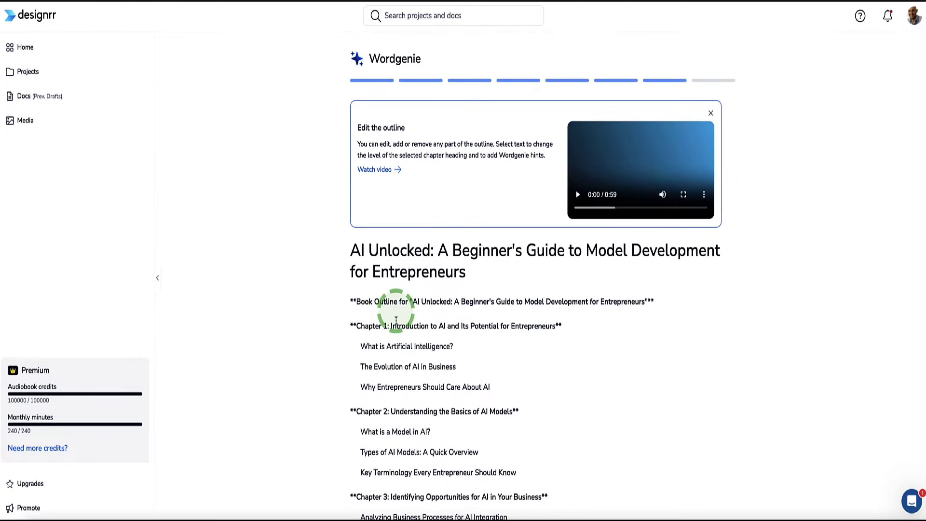
{"action": "scroll", "coordinate": [400, 314], "scroll_direction": "down", "scroll_amount": 3}
{"action": "left_click", "coordinate": [498, 273]}
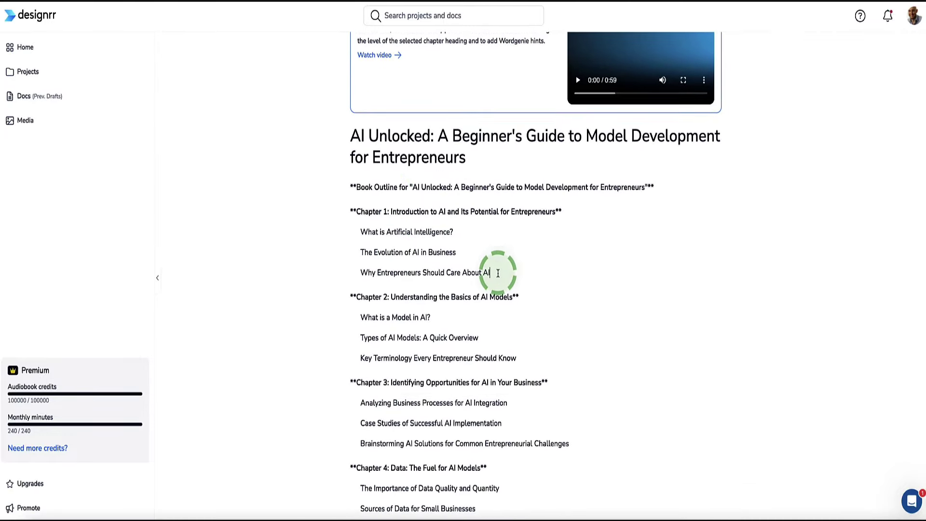
{"action": "left_click_drag", "start_coordinate": [501, 274], "coordinate": [351, 269]}
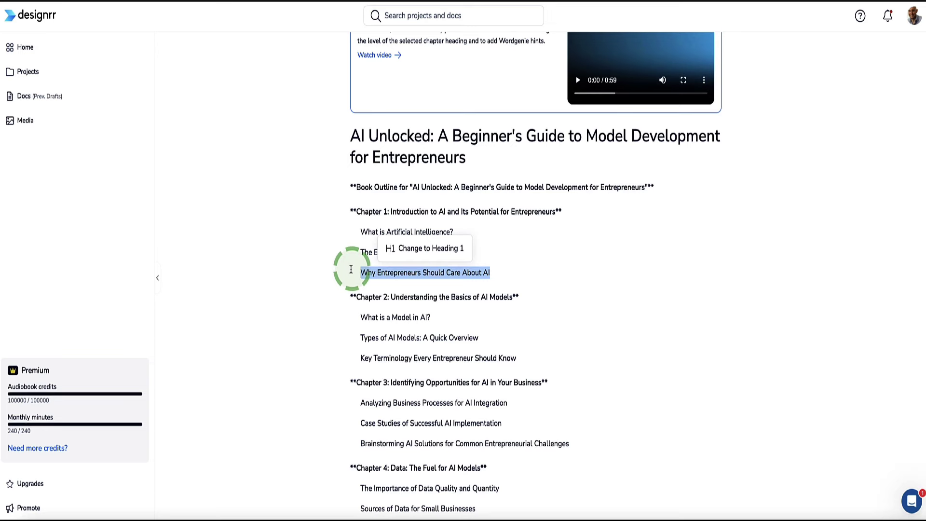
{"action": "key", "text": "BackSpace"}
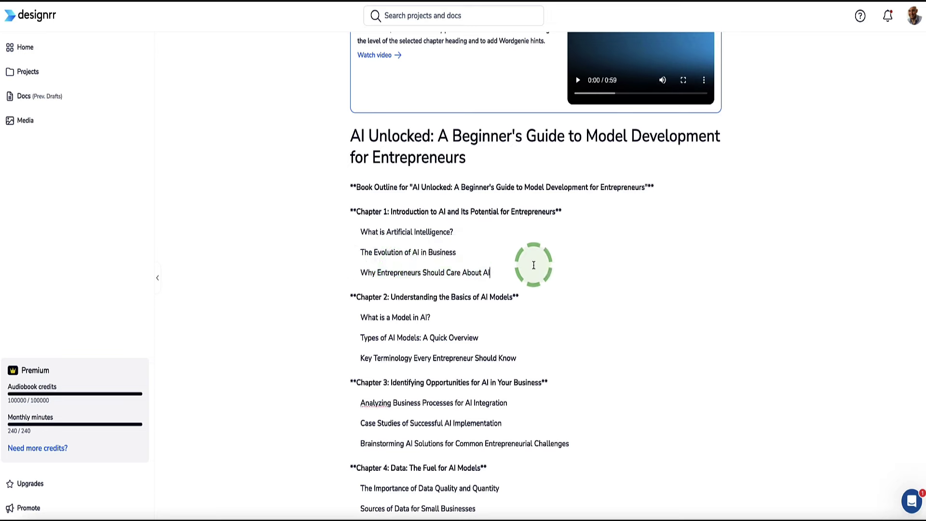
- Add a "New Chapter" line at the end of Chapter 1 in the outline and change it to Heading 1
{"action": "key", "text": "Return"}
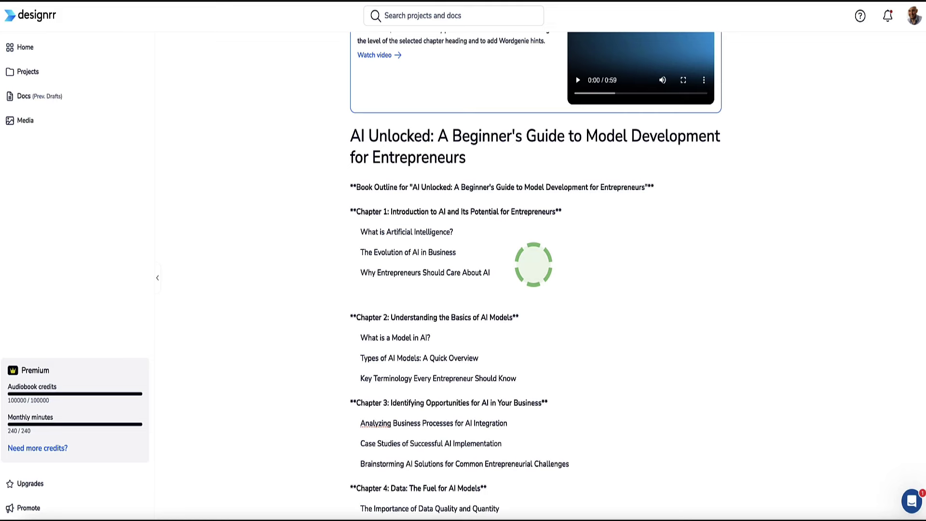
{"action": "type", "text": "New Chapter"}
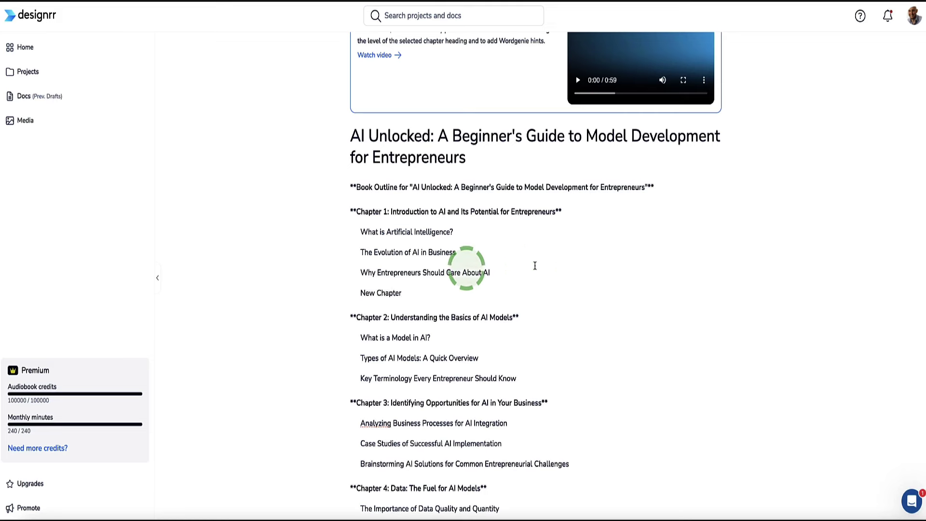
{"action": "left_click_drag", "start_coordinate": [387, 294], "coordinate": [362, 293]}
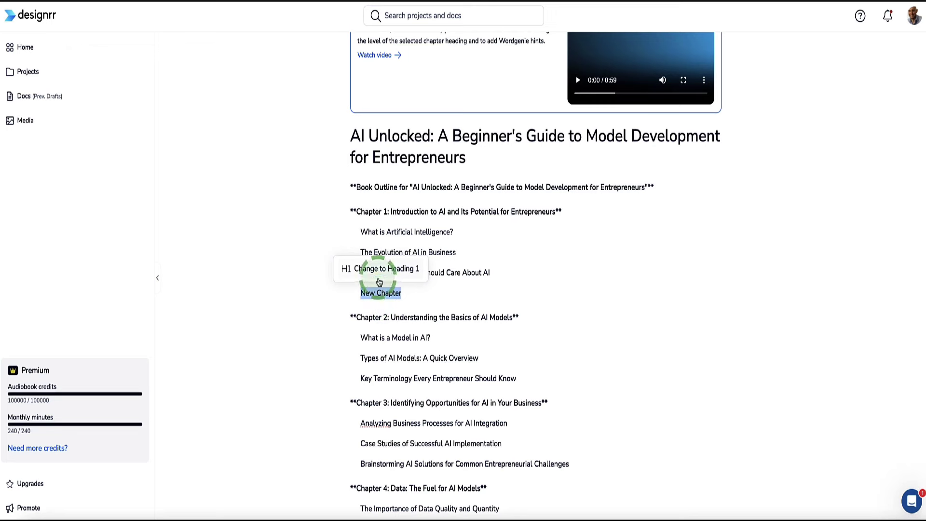
{"action": "left_click", "coordinate": [368, 269]}
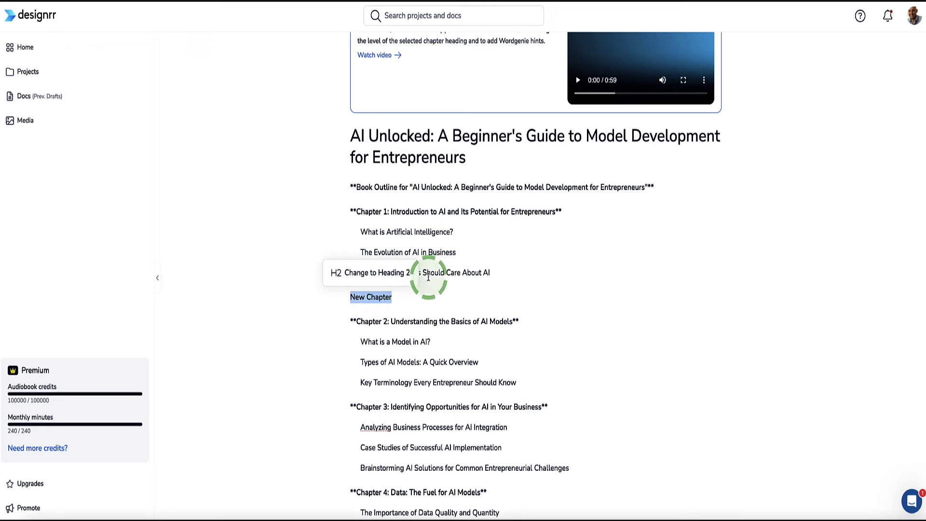
{"action": "left_click", "coordinate": [414, 290]}
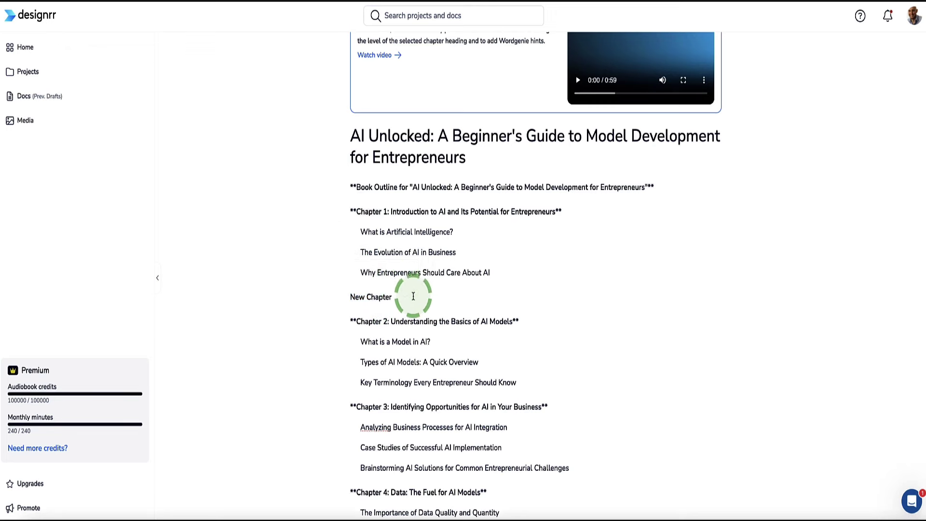
- Add the line "New Sub headinng" below "New Chapter" and change it to Heading 2
{"action": "key", "text": "Return"}
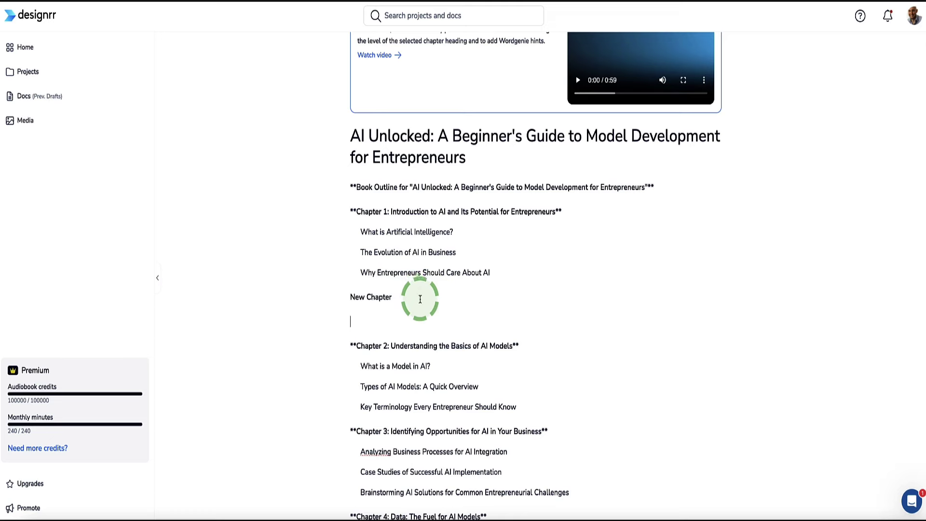
{"action": "type", "text": "New Sub headinng"}
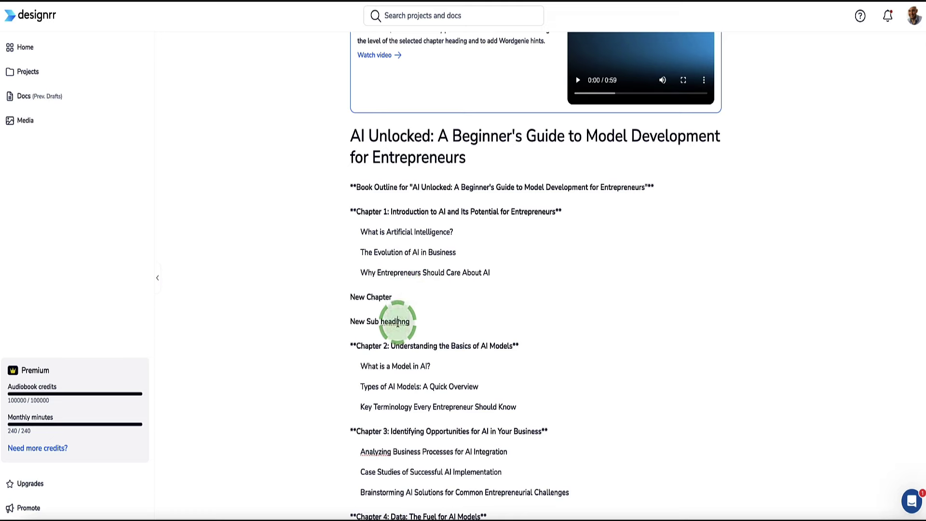
{"action": "double_click", "coordinate": [395, 321]}
{"action": "left_click", "coordinate": [378, 321]}
{"action": "triple_click", "coordinate": [379, 321]}
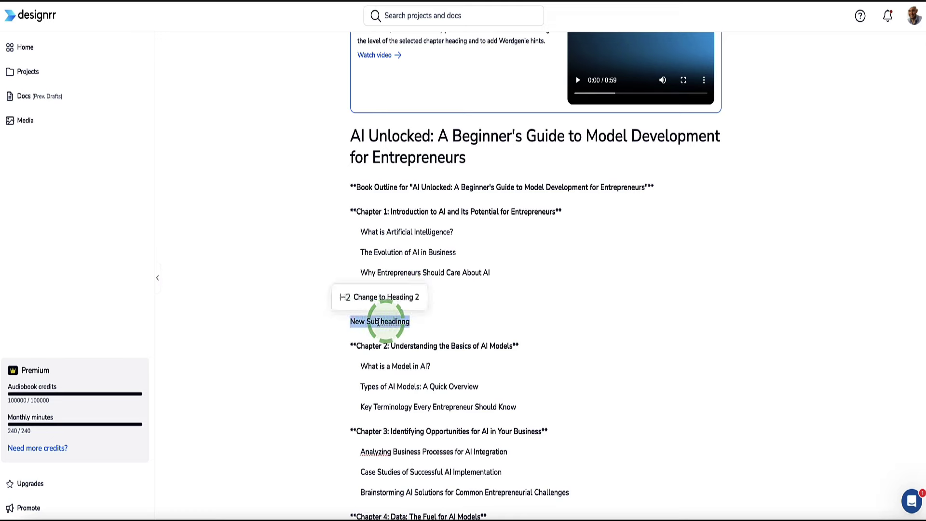
{"action": "left_click", "coordinate": [386, 297]}
{"action": "left_click", "coordinate": [350, 307]}
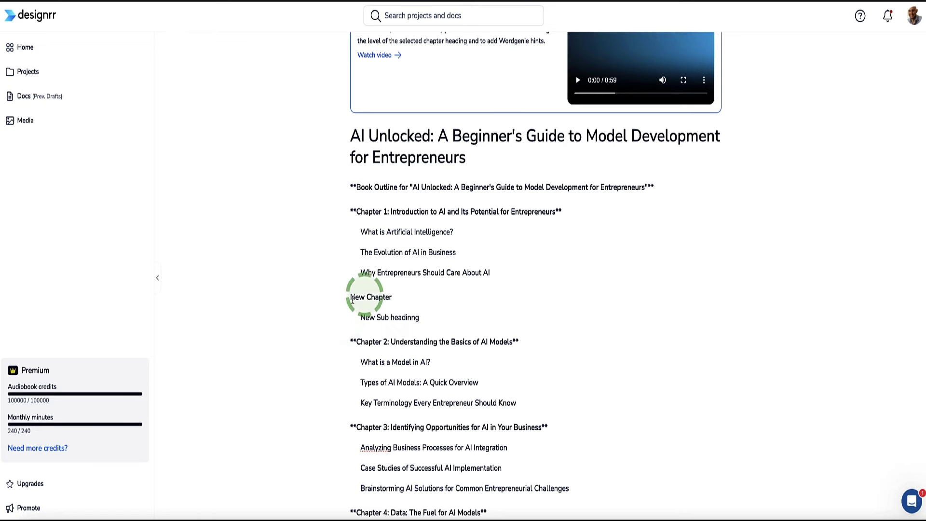
- Delete the "New Sub headinng" line from the outline and start generating the eBook's content
{"action": "triple_click", "coordinate": [415, 322]}
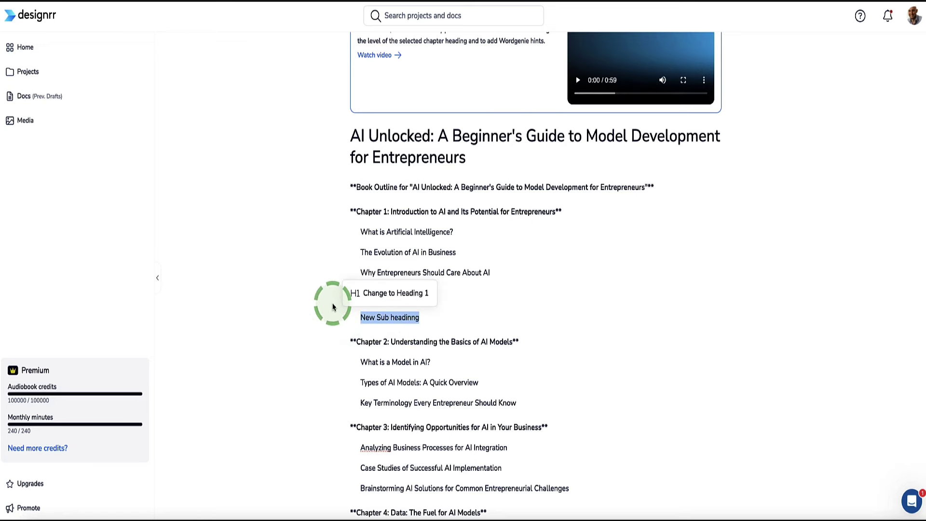
{"action": "key", "text": "BackSpace"}
{"action": "key", "text": "BackSpace"}
{"action": "scroll", "coordinate": [405, 205], "scroll_direction": "down", "scroll_amount": 14}
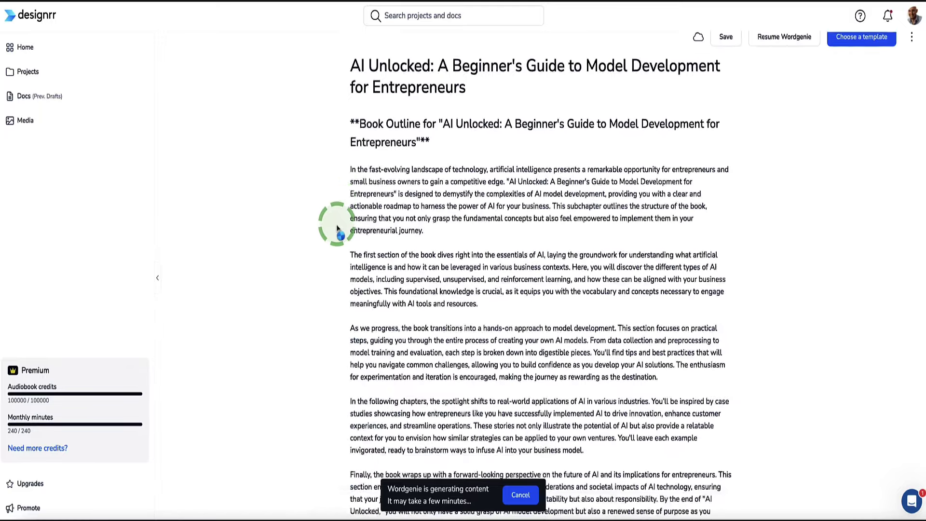
- Look through the generated eBook text and its chapters
{"action": "scroll", "coordinate": [328, 230], "scroll_direction": "down", "scroll_amount": 6}
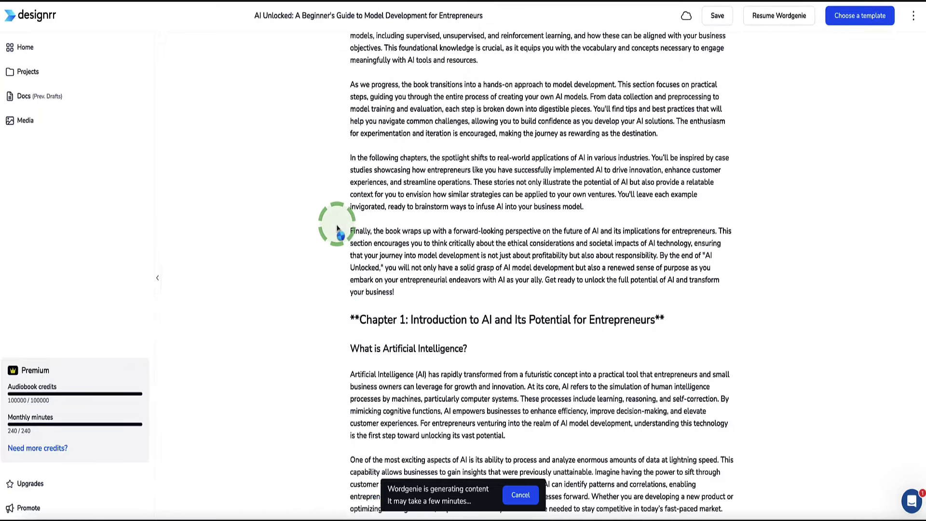
{"action": "scroll", "coordinate": [329, 227], "scroll_direction": "down", "scroll_amount": 2}
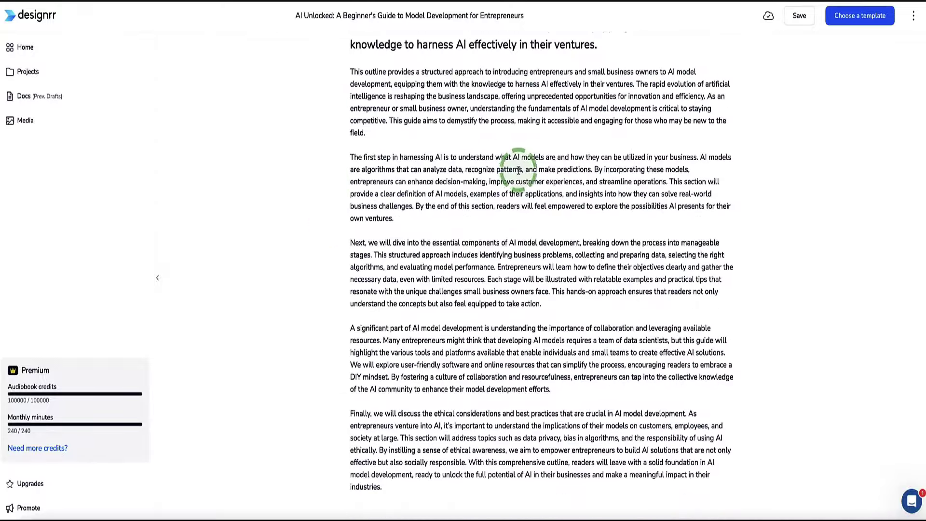
{"action": "scroll", "coordinate": [517, 173], "scroll_direction": "up", "scroll_amount": 20}
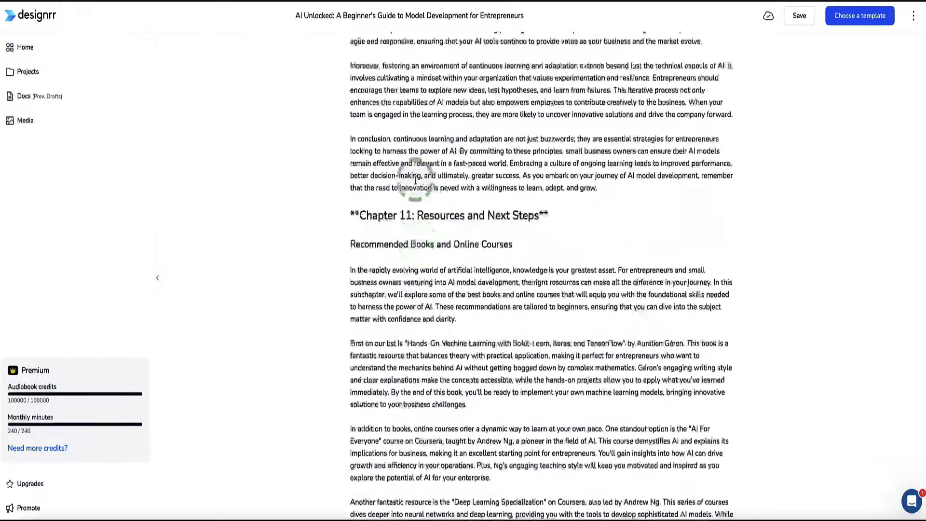
{"action": "scroll", "coordinate": [418, 176], "scroll_direction": "up", "scroll_amount": 20}
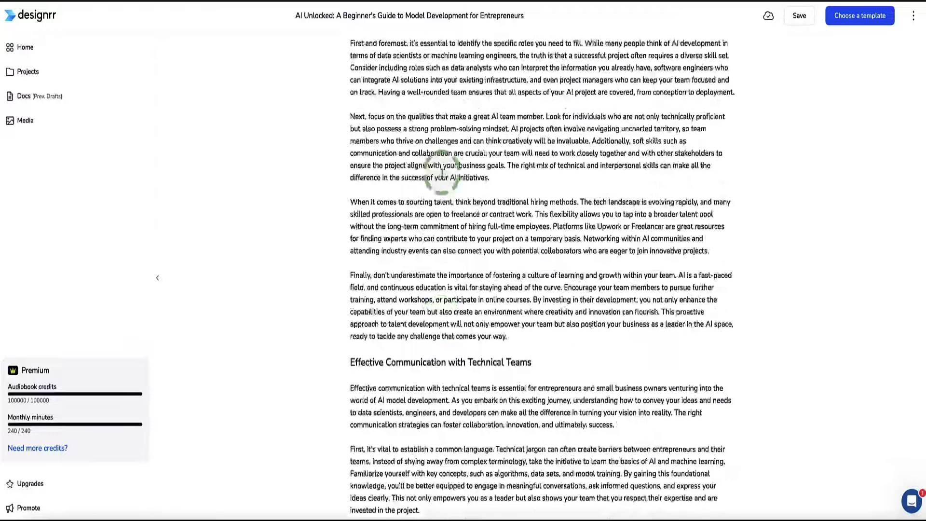
{"action": "scroll", "coordinate": [444, 173], "scroll_direction": "up", "scroll_amount": 20}
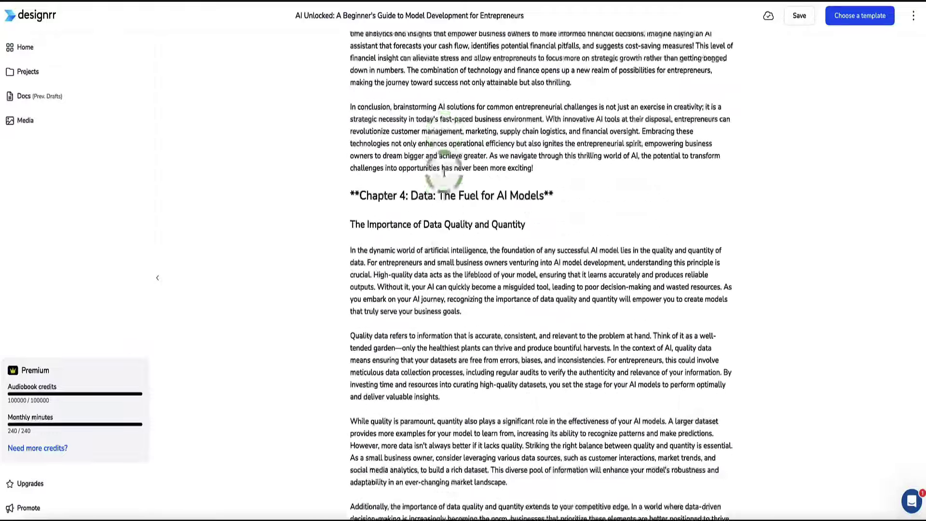
{"action": "scroll", "coordinate": [444, 173], "scroll_direction": "down", "scroll_amount": 20}
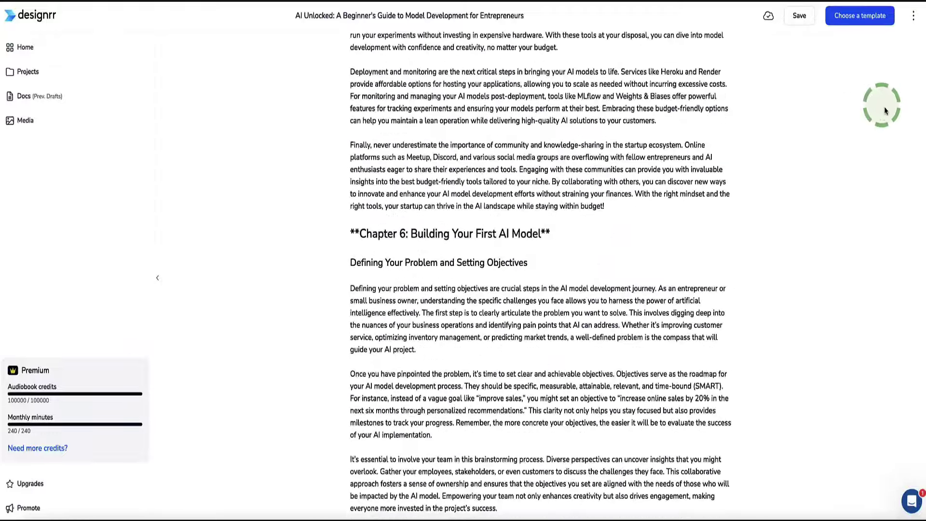
- Browse the eBook template gallery and open the Machine Learning template's preview
{"action": "left_click", "coordinate": [851, 19]}
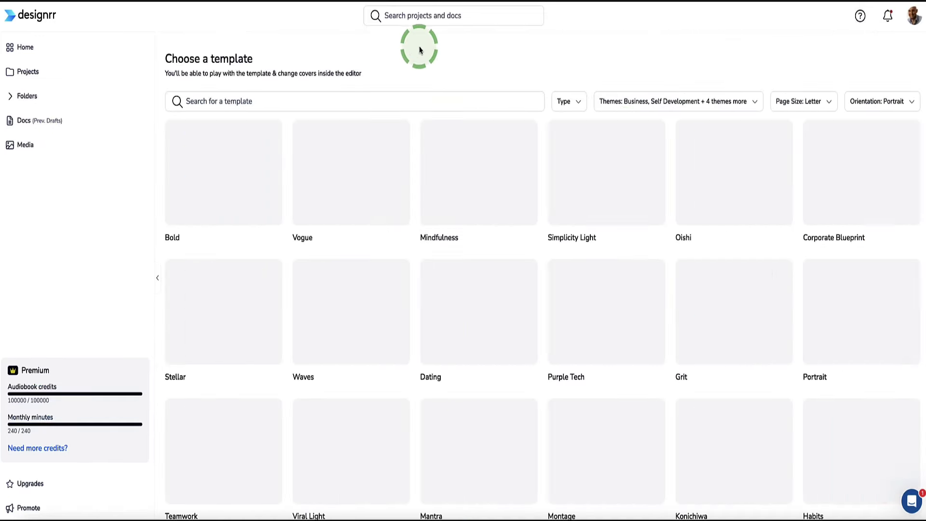
{"action": "scroll", "coordinate": [393, 131], "scroll_direction": "down", "scroll_amount": 3}
{"action": "scroll", "coordinate": [393, 131], "scroll_direction": "down", "scroll_amount": 10}
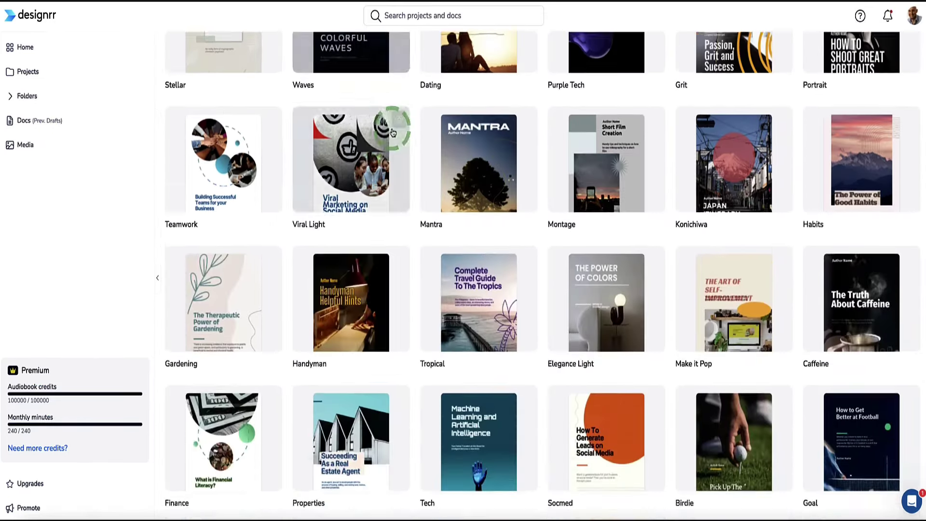
{"action": "scroll", "coordinate": [418, 137], "scroll_direction": "down", "scroll_amount": 14}
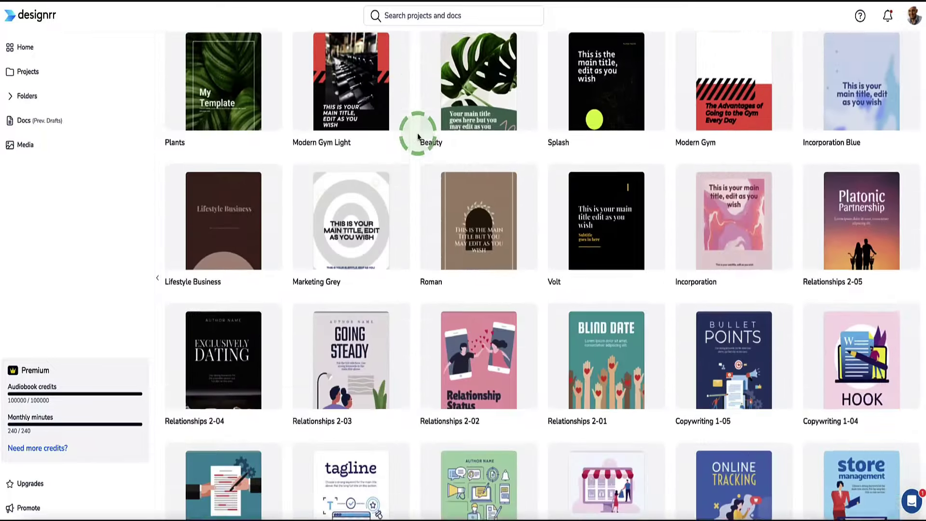
{"action": "scroll", "coordinate": [420, 135], "scroll_direction": "up", "scroll_amount": 20}
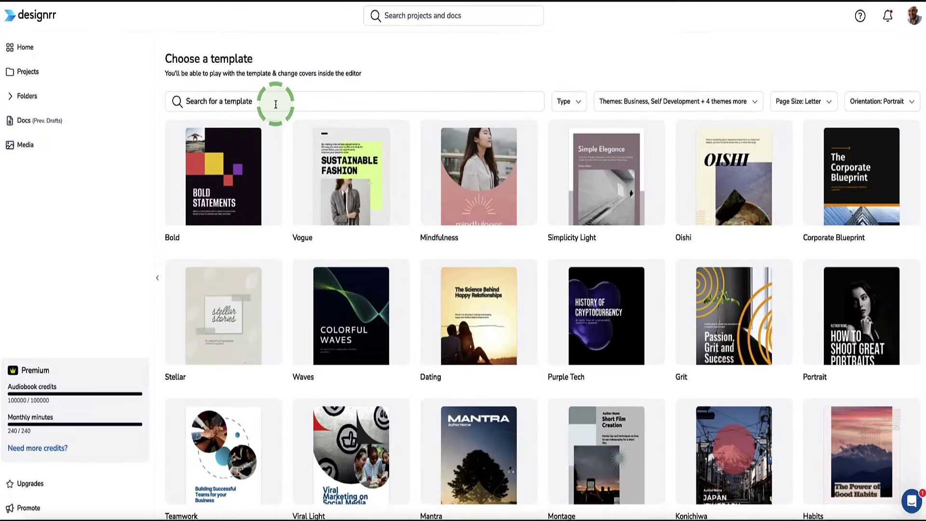
{"action": "left_click", "coordinate": [472, 104]}
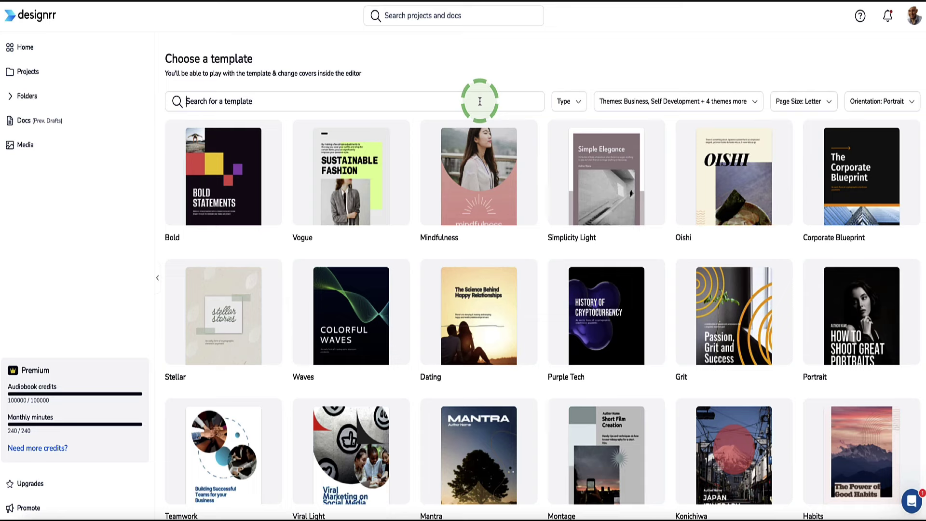
{"action": "left_click", "coordinate": [567, 101]}
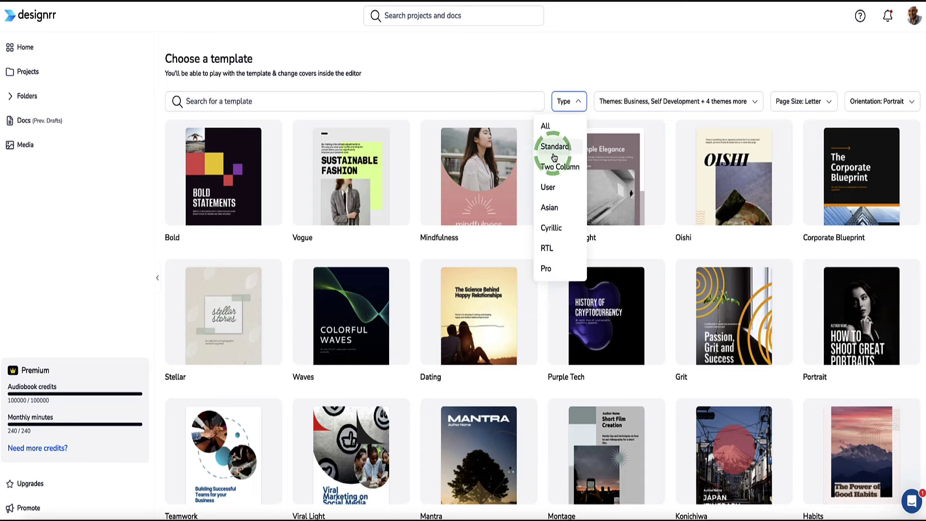
{"action": "scroll", "coordinate": [433, 200], "scroll_direction": "down", "scroll_amount": 10}
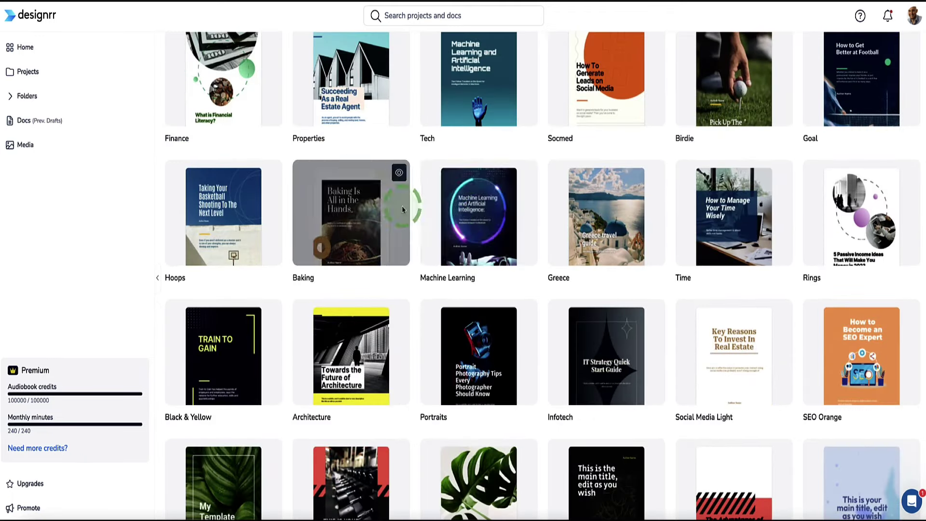
{"action": "left_click", "coordinate": [474, 213]}
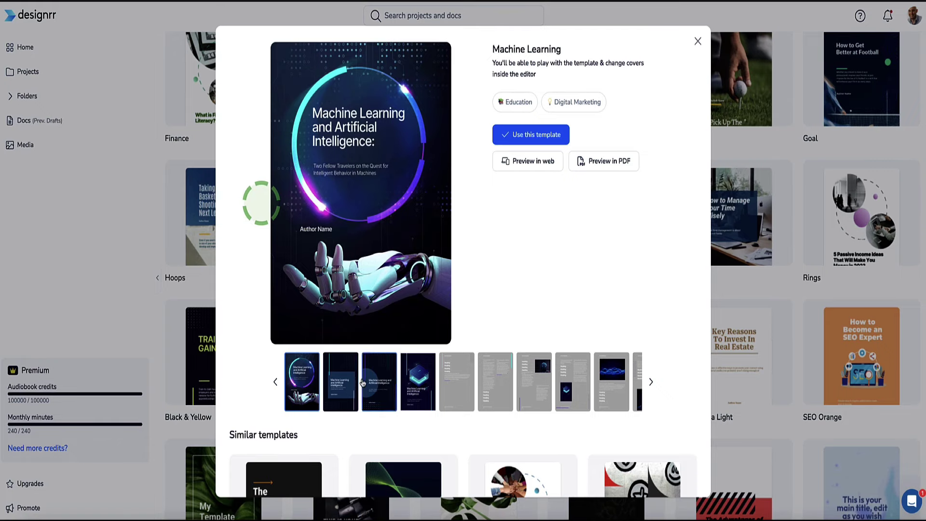
- View the Machine Learning template's alternative covers and inner pages, return to the first cover, and apply the template to the eBook
{"action": "left_click", "coordinate": [342, 385]}
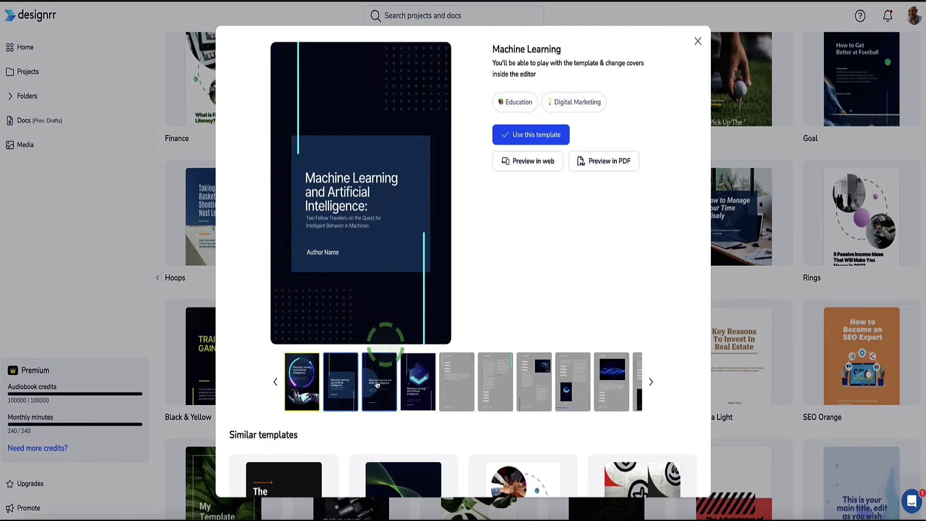
{"action": "left_click", "coordinate": [418, 383]}
{"action": "left_click", "coordinate": [473, 381]}
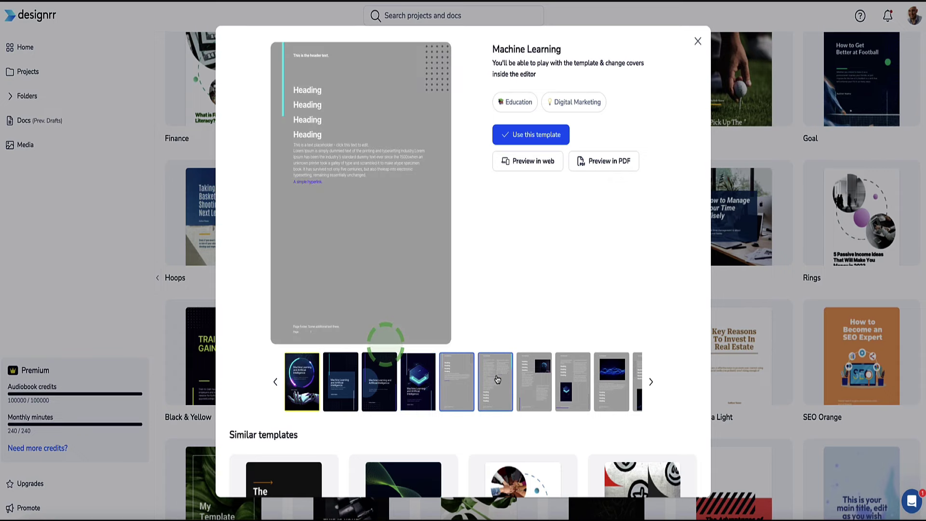
{"action": "left_click", "coordinate": [497, 379]}
{"action": "left_click", "coordinate": [539, 381]}
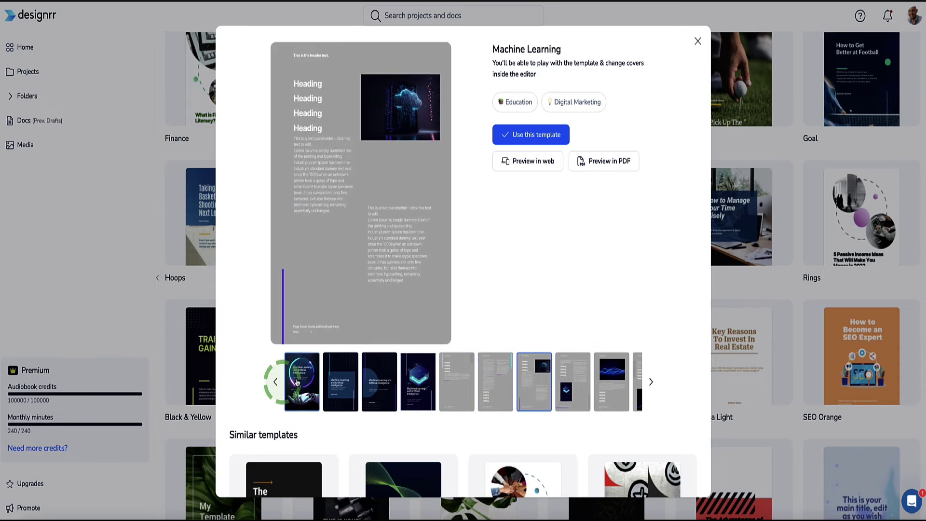
{"action": "left_click", "coordinate": [297, 383]}
{"action": "left_click", "coordinate": [520, 137]}
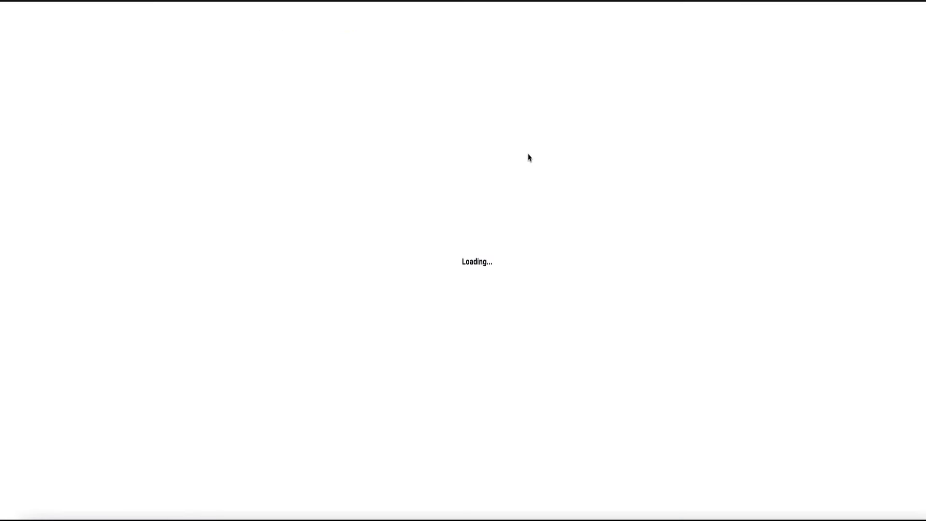
- Log back in to Designrr with the account password and open the "AI Unlocked: A Beginner's Guide" project from the recent projects
{"action": "left_click", "coordinate": [380, 134]}
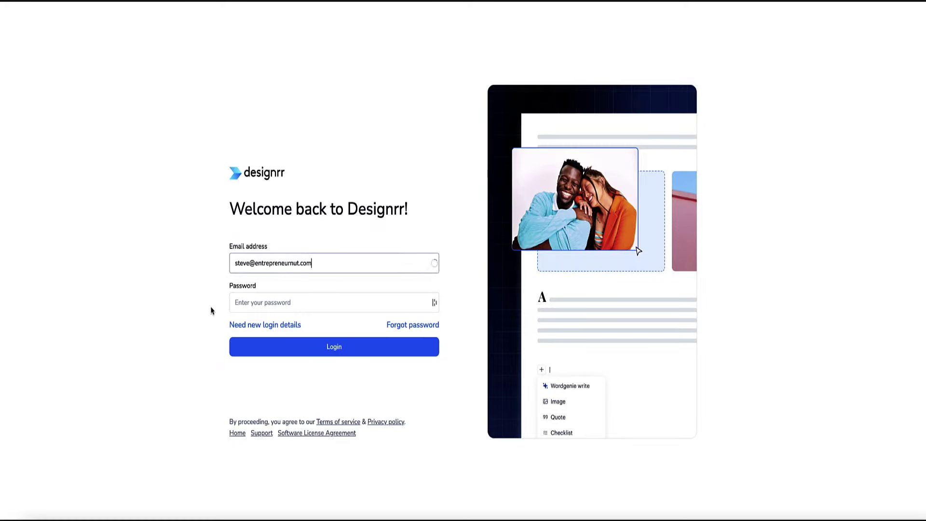
{"action": "left_click", "coordinate": [244, 306]}
{"action": "left_click", "coordinate": [217, 303]}
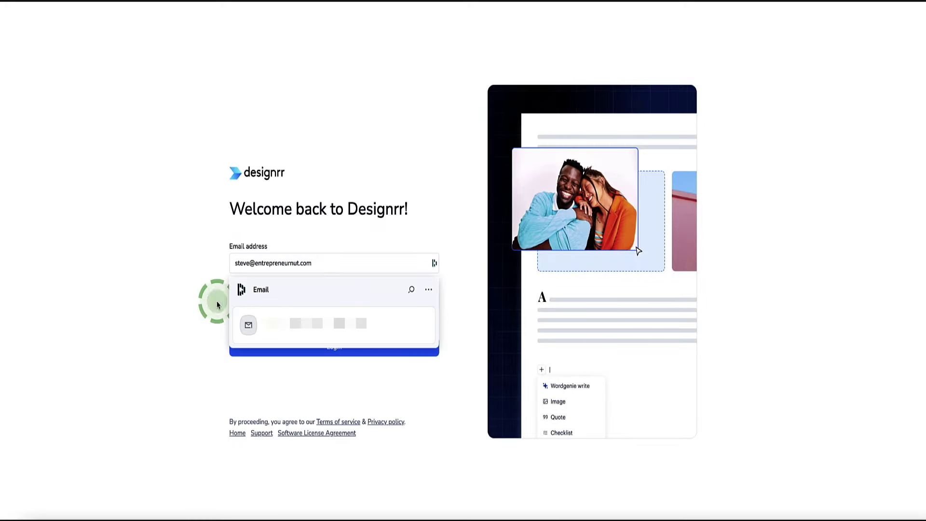
{"action": "left_click", "coordinate": [249, 303]}
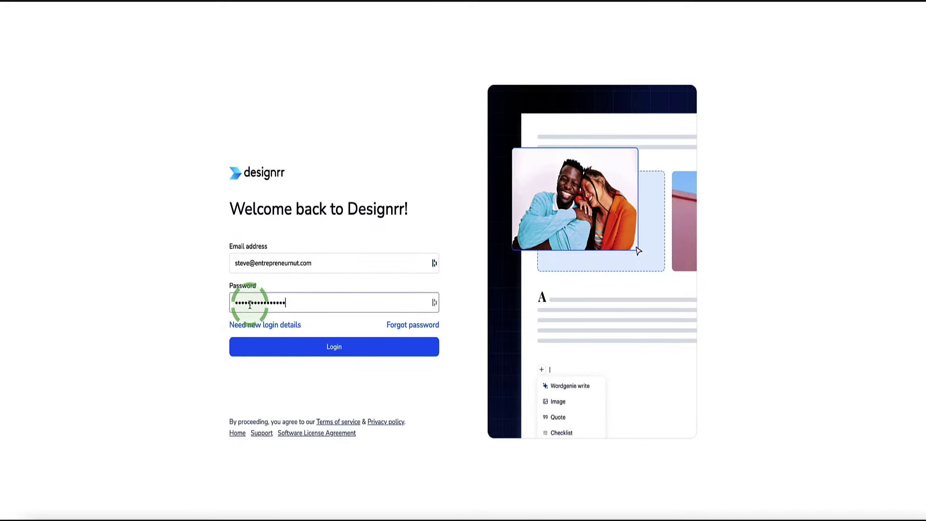
{"action": "left_click", "coordinate": [283, 347]}
{"action": "left_click", "coordinate": [630, 216]}
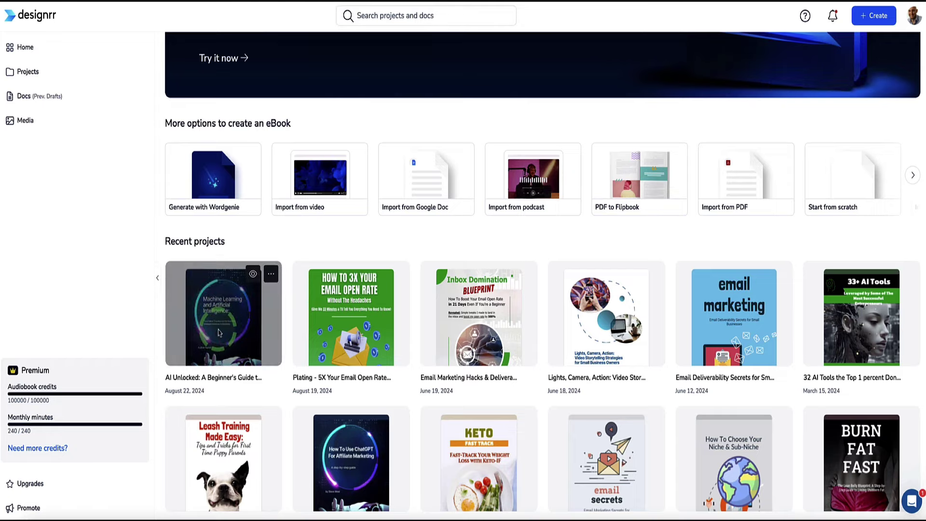
{"action": "left_click", "coordinate": [274, 245]}
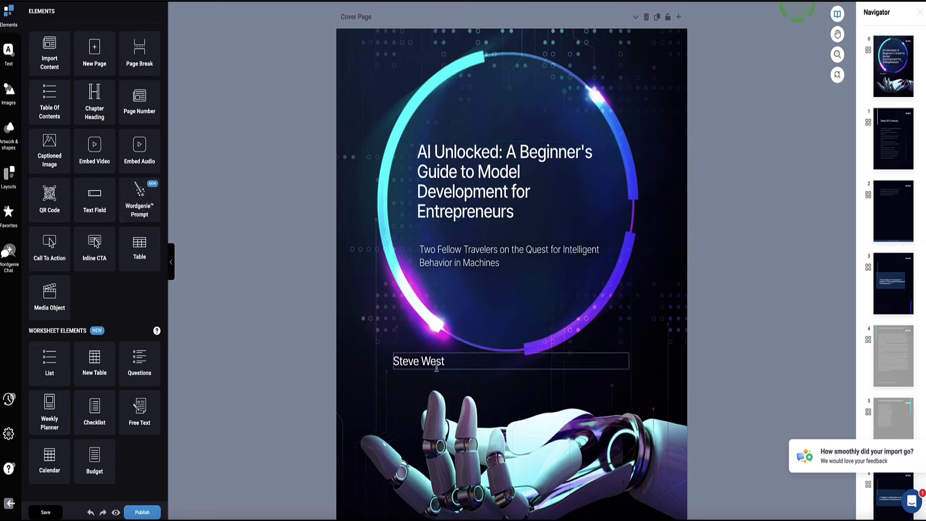
- Replace the cover subtitle with "A Beginner's Guide to Creating Powerful AI Solutions with Simple, Step-by-Step Instructions"
{"action": "triple_click", "coordinate": [479, 249]}
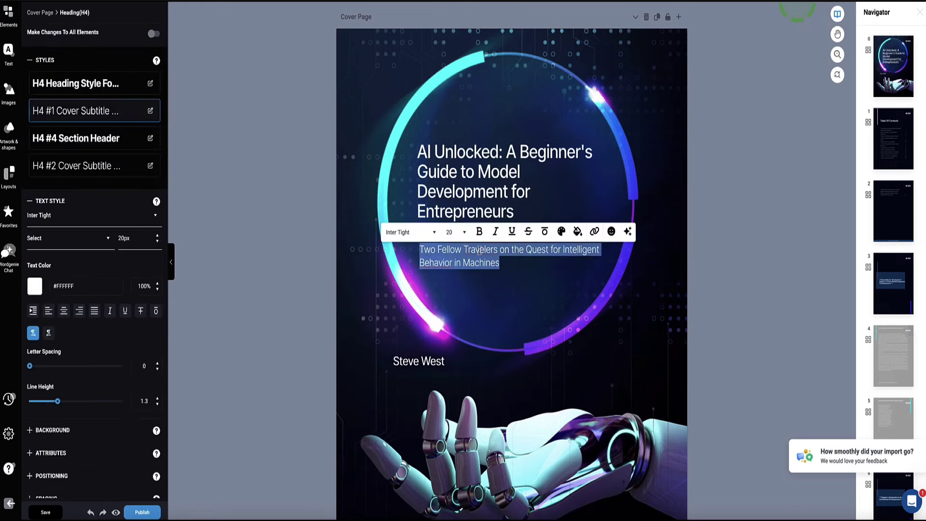
{"action": "type", "text": "A Beginner's Guide to Creating Powerful AI Solutions with Simple, Step-by-Step Instructions"}
{"action": "left_click", "coordinate": [416, 293]}
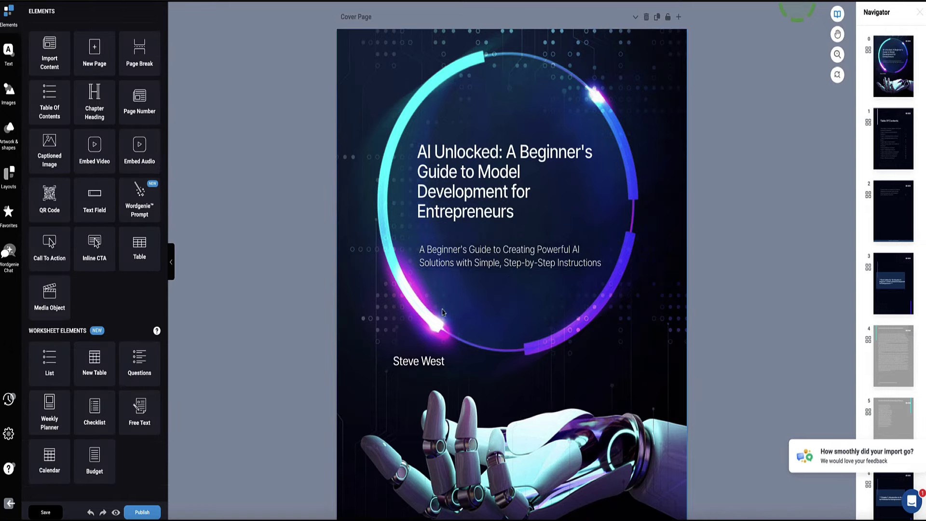
- Open the cover page's background image settings and bring up the images available for changing the background
{"action": "left_click", "coordinate": [353, 226]}
{"action": "scroll", "coordinate": [35, 385], "scroll_direction": "down", "scroll_amount": 2}
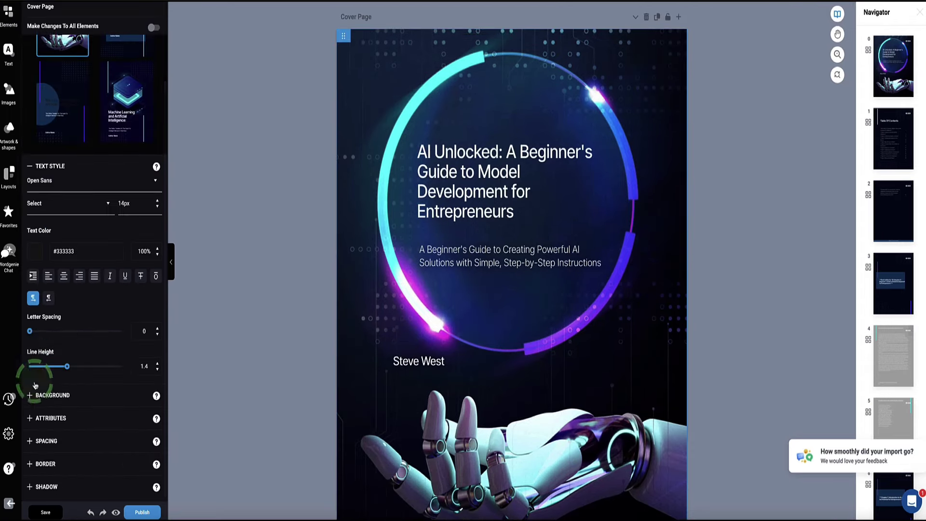
{"action": "left_click", "coordinate": [45, 399]}
{"action": "scroll", "coordinate": [91, 386], "scroll_direction": "down", "scroll_amount": 4}
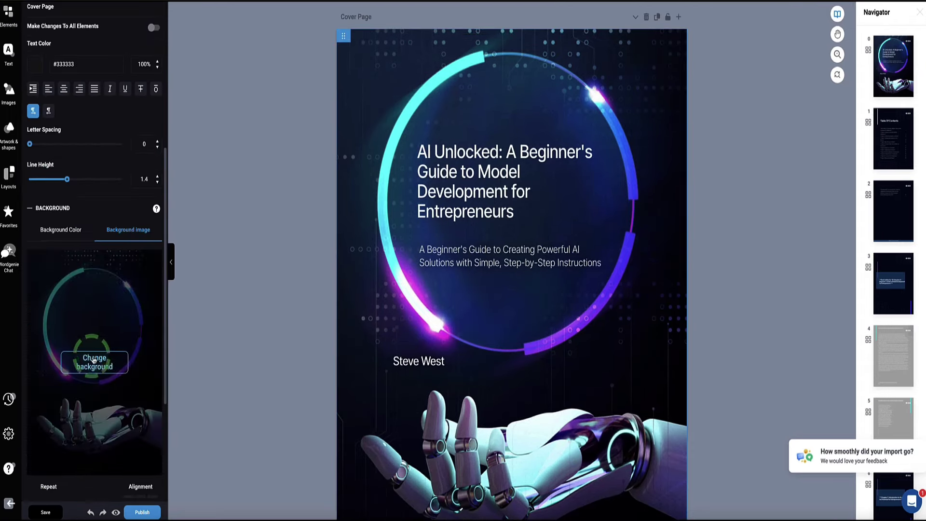
{"action": "left_click", "coordinate": [99, 367]}
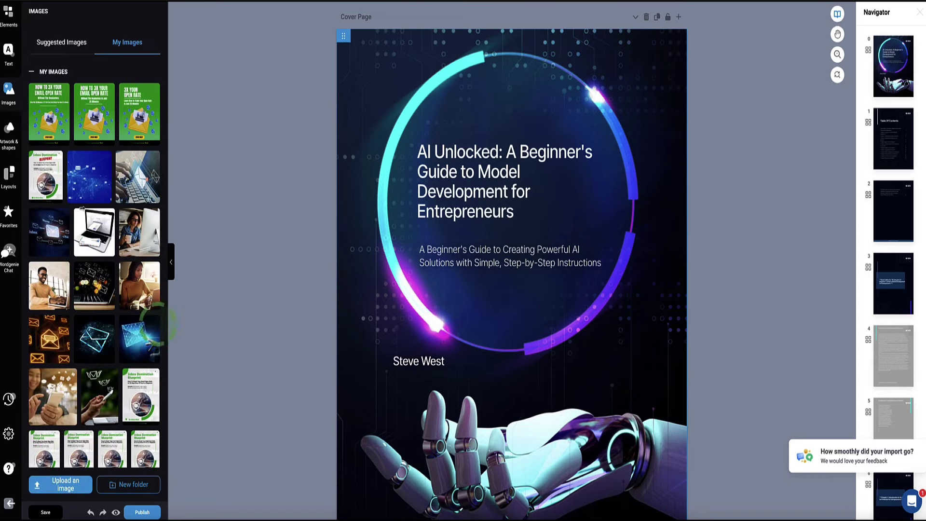
- Look through the suggested Unsplash images for "Entrepreneurship" and the personal image library as cover background options
{"action": "left_click", "coordinate": [71, 45]}
{"action": "scroll", "coordinate": [131, 175], "scroll_direction": "down", "scroll_amount": 3}
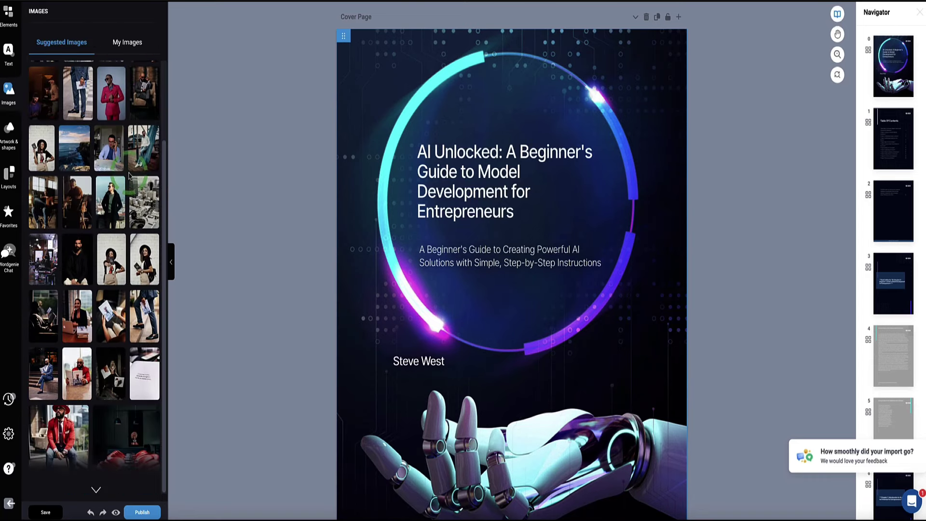
{"action": "scroll", "coordinate": [114, 178], "scroll_direction": "up", "scroll_amount": 3}
{"action": "left_click", "coordinate": [106, 77]}
{"action": "double_click", "coordinate": [97, 74]}
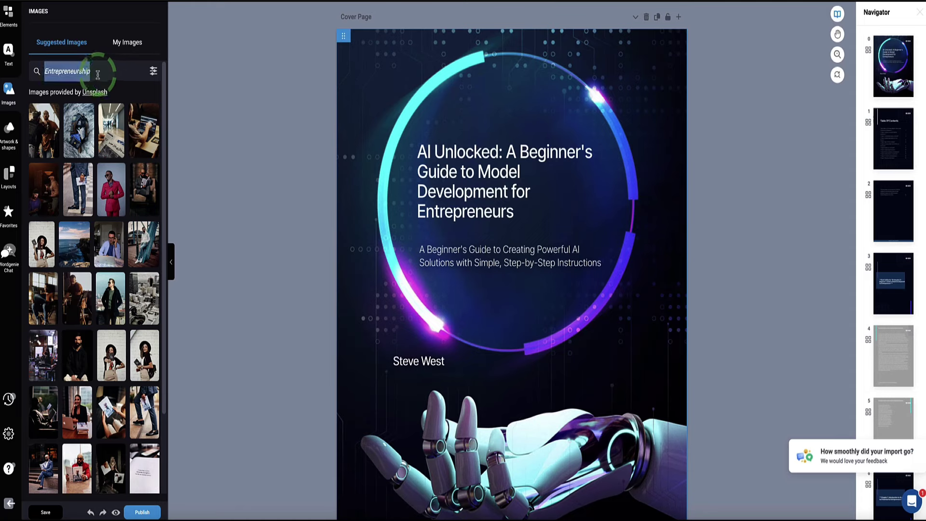
{"action": "left_click", "coordinate": [112, 64]}
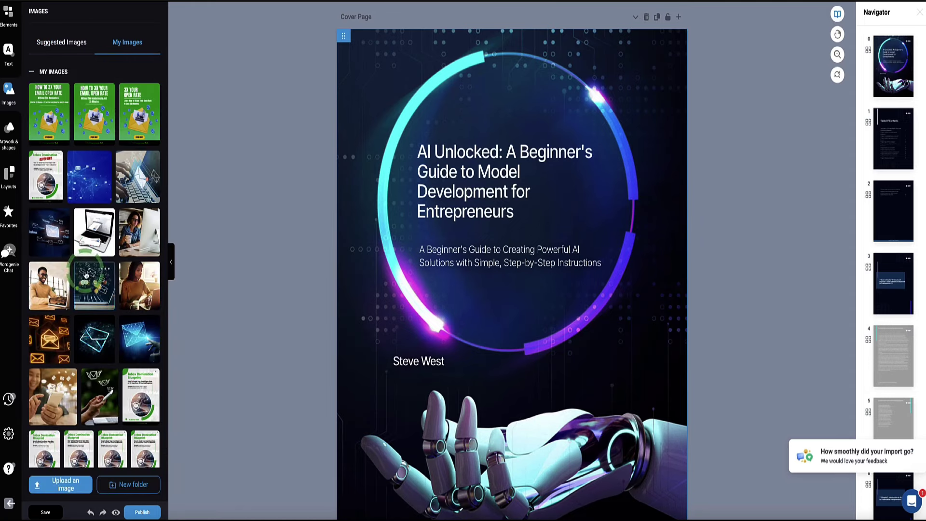
{"action": "left_click", "coordinate": [71, 501]}
{"action": "left_click", "coordinate": [70, 488]}
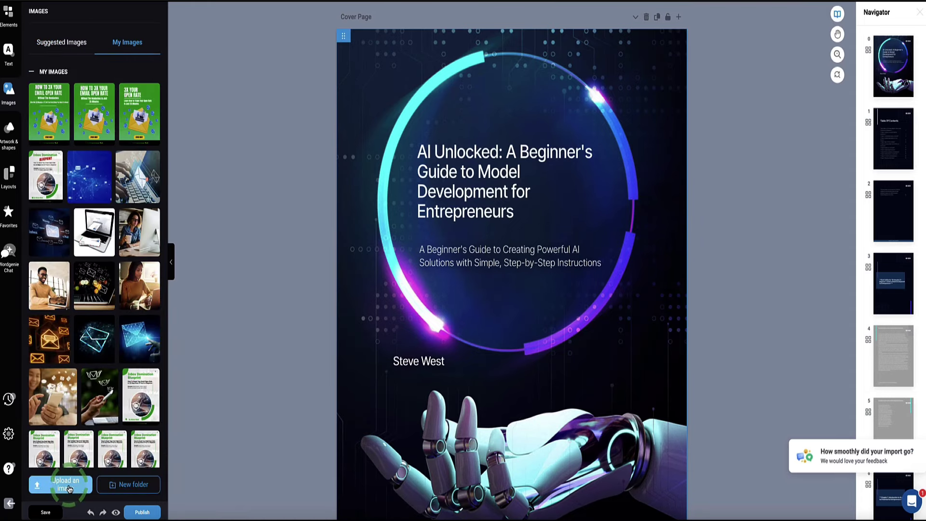
{"action": "left_click", "coordinate": [62, 42]}
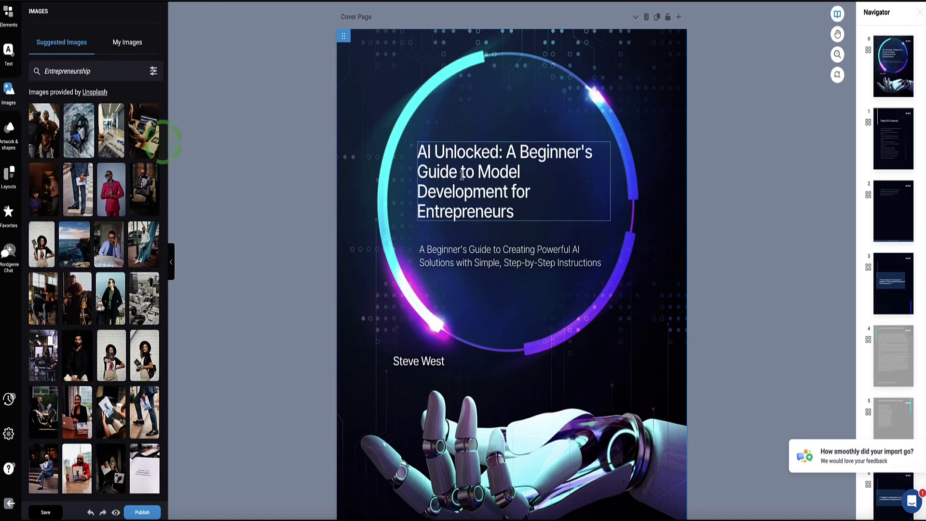
- Insert a blank line after each of the first three paragraphs in the introduction text on page 4
{"action": "scroll", "coordinate": [462, 174], "scroll_direction": "down", "scroll_amount": 10}
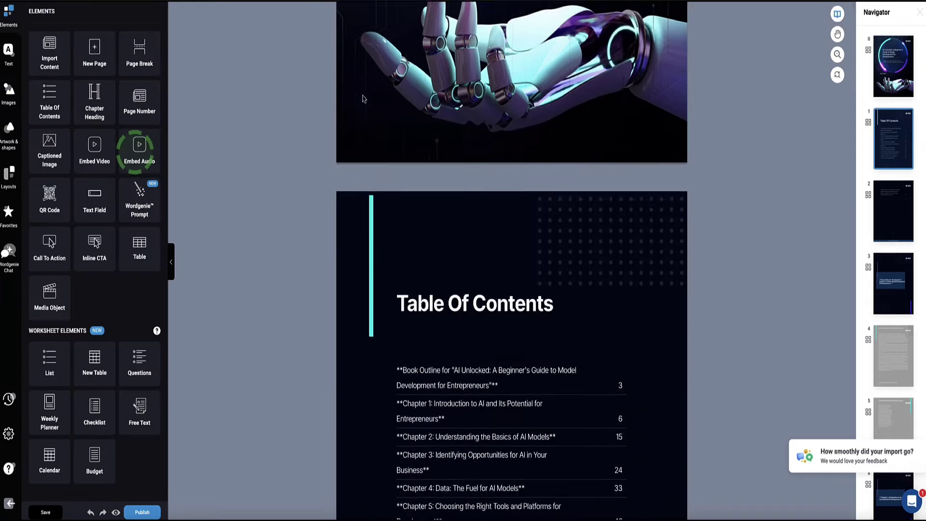
{"action": "scroll", "coordinate": [420, 186], "scroll_direction": "down", "scroll_amount": 1}
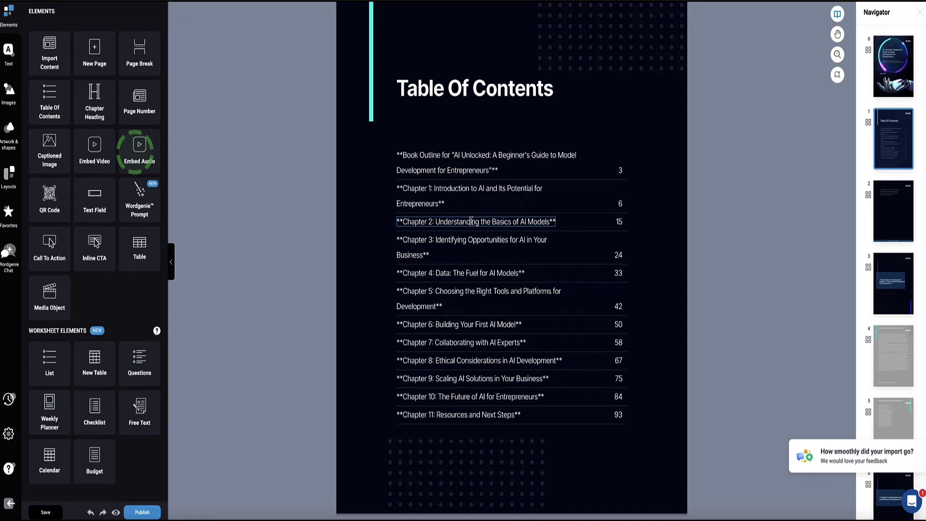
{"action": "scroll", "coordinate": [473, 225], "scroll_direction": "down", "scroll_amount": 20}
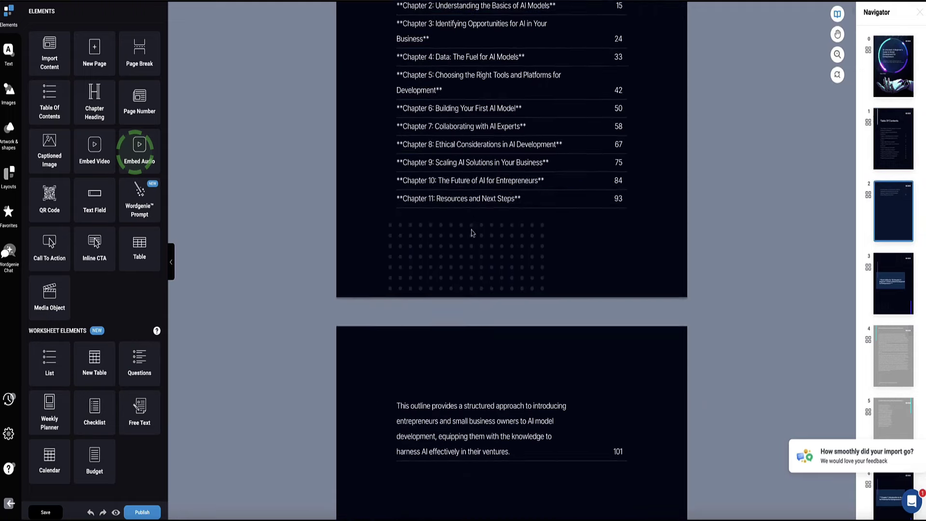
{"action": "scroll", "coordinate": [468, 234], "scroll_direction": "down", "scroll_amount": 3}
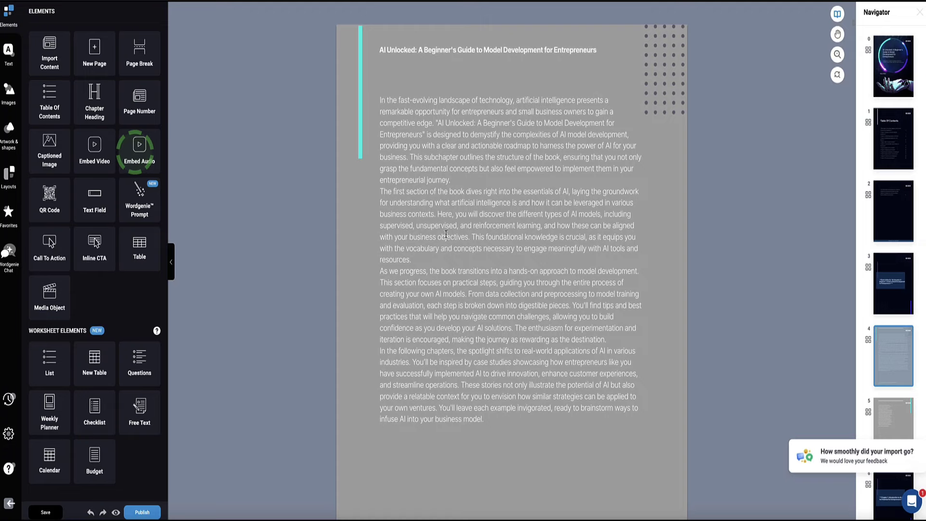
{"action": "left_click", "coordinate": [472, 181]}
{"action": "key", "text": "Return"}
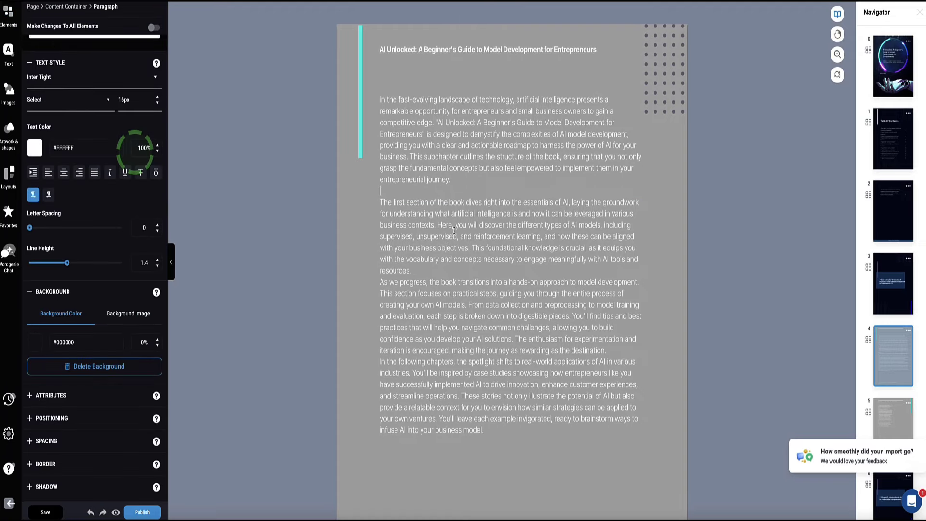
{"action": "left_click", "coordinate": [449, 274]}
{"action": "key", "text": "Return"}
{"action": "left_click", "coordinate": [612, 360]}
{"action": "key", "text": "Return"}
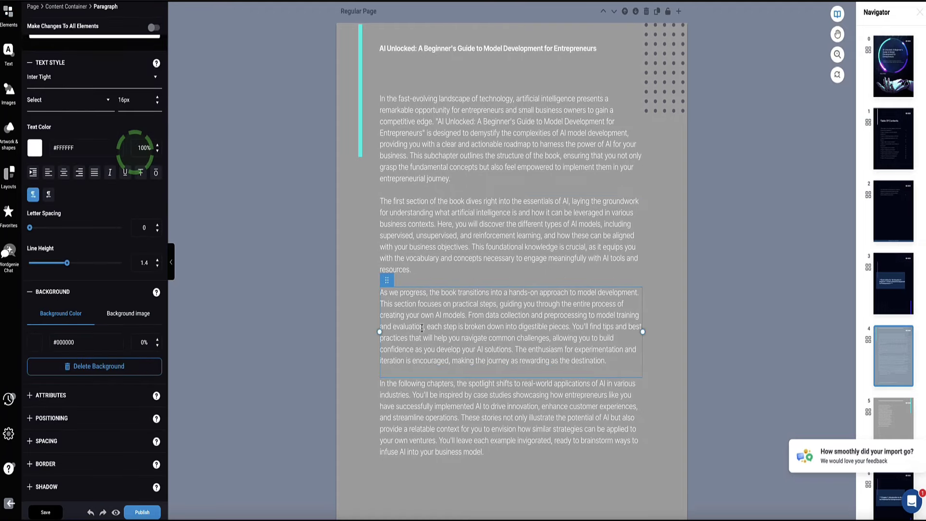
{"action": "left_click", "coordinate": [8, 12]}
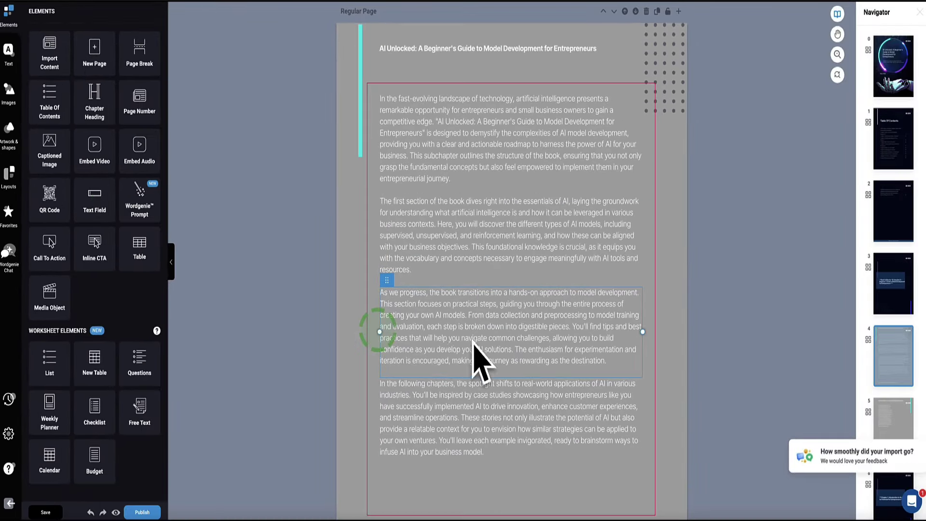
{"action": "scroll", "coordinate": [652, 505], "scroll_direction": "down", "scroll_amount": 4}
{"action": "scroll", "coordinate": [446, 346], "scroll_direction": "up", "scroll_amount": 2}
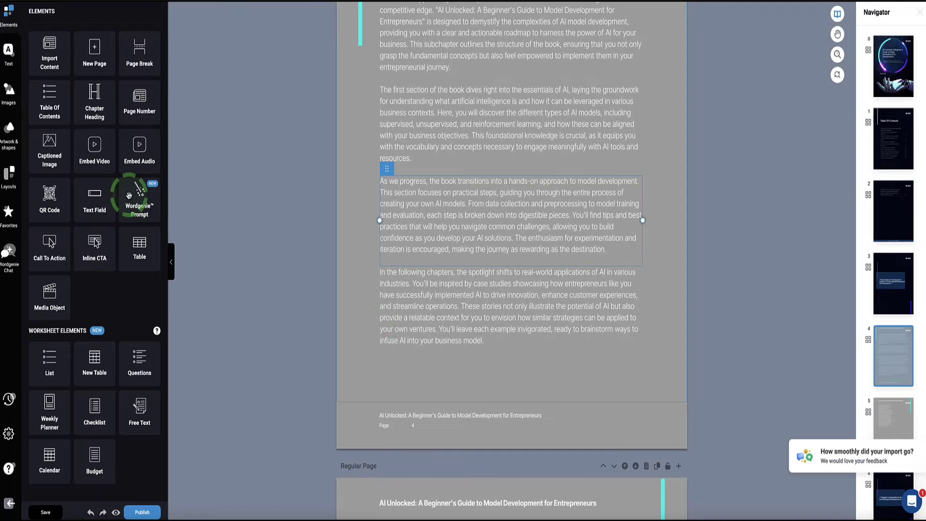
{"action": "left_click_drag", "start_coordinate": [129, 195], "coordinate": [481, 254]}
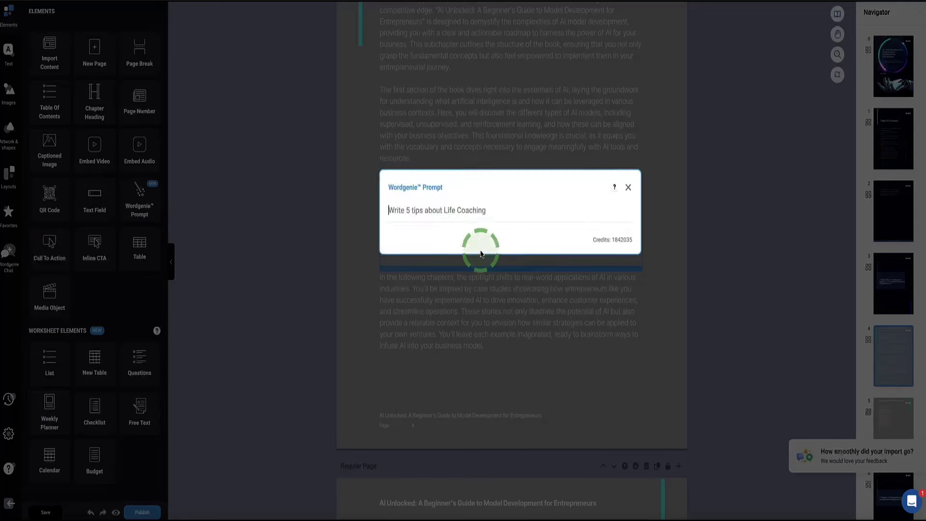
{"action": "left_click", "coordinate": [450, 214]}
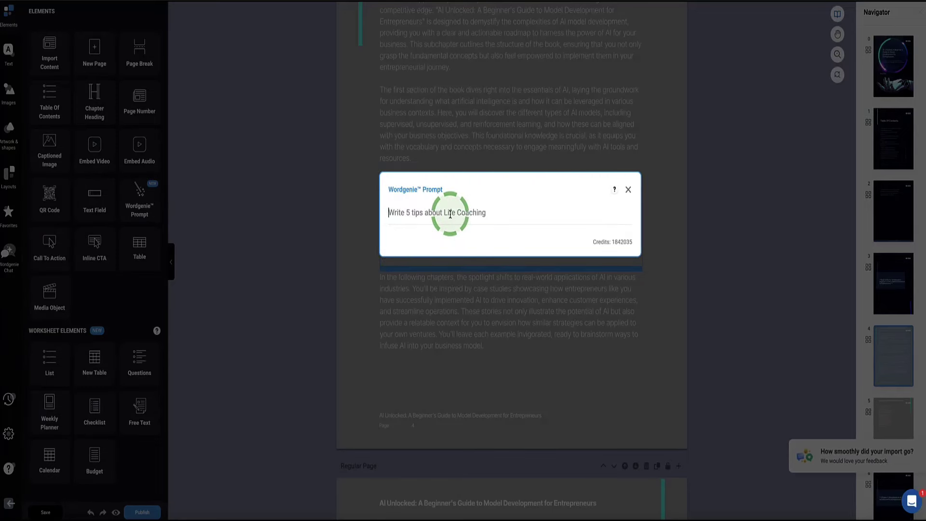
{"action": "left_click", "coordinate": [628, 189]}
{"action": "left_click", "coordinate": [565, 124]}
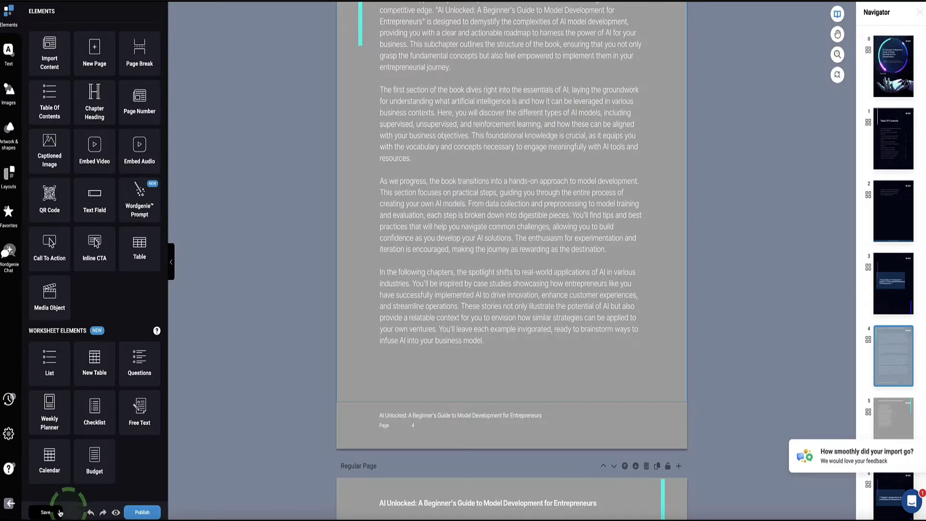
- Publish the eBook as a PDF for Adobe Reader and confirm the export
{"action": "left_click", "coordinate": [142, 513]}
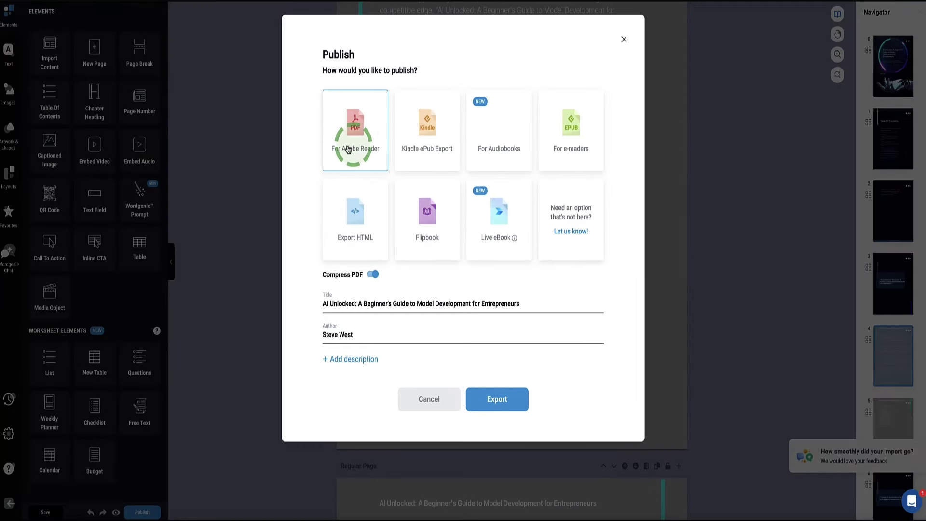
{"action": "left_click", "coordinate": [419, 132]}
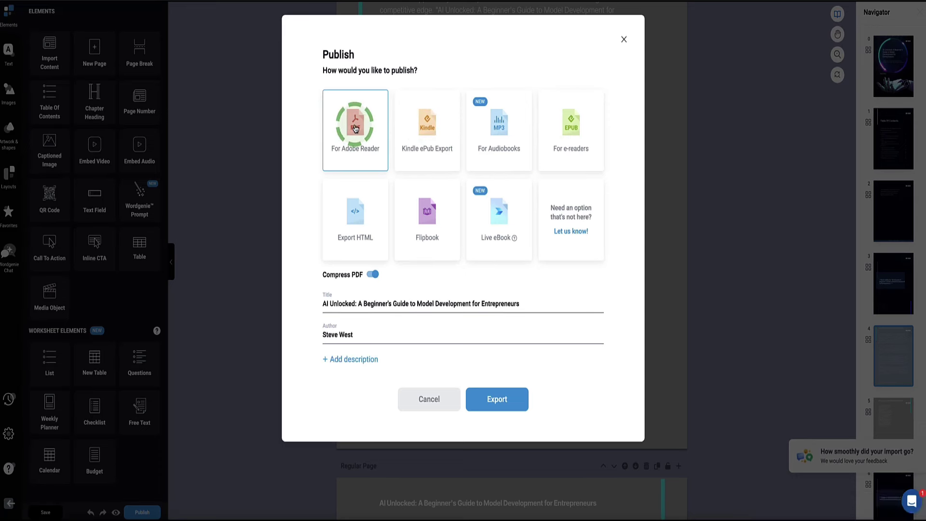
{"action": "left_click", "coordinate": [495, 400]}
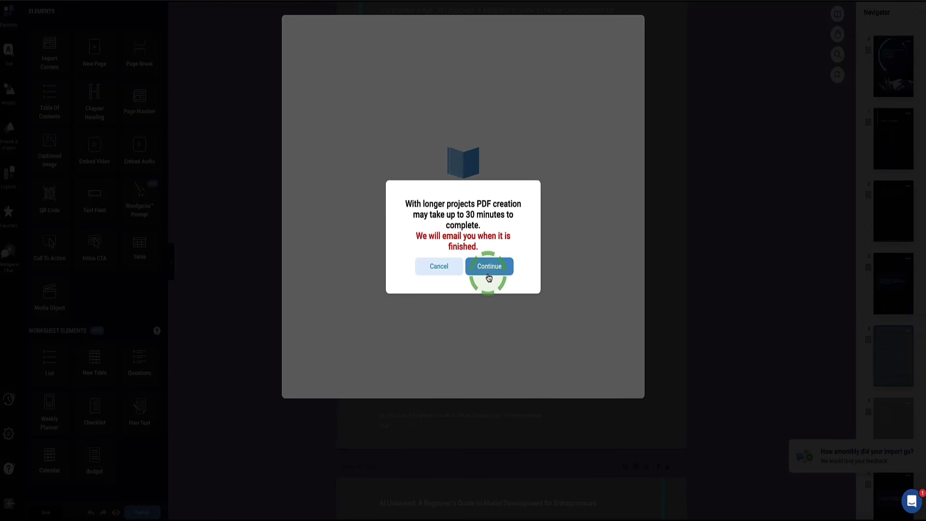
{"action": "left_click_drag", "start_coordinate": [487, 227], "coordinate": [403, 209]}
{"action": "left_click", "coordinate": [472, 211]}
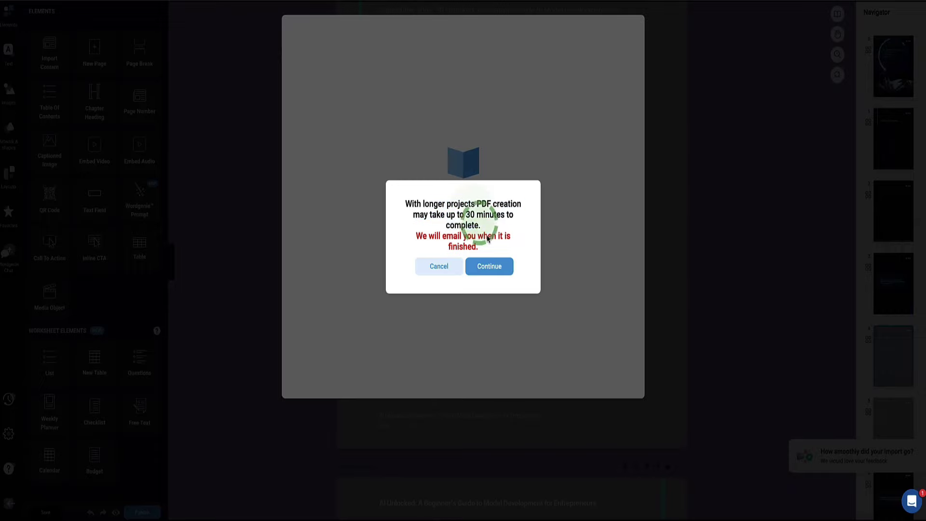
{"action": "left_click", "coordinate": [492, 267]}
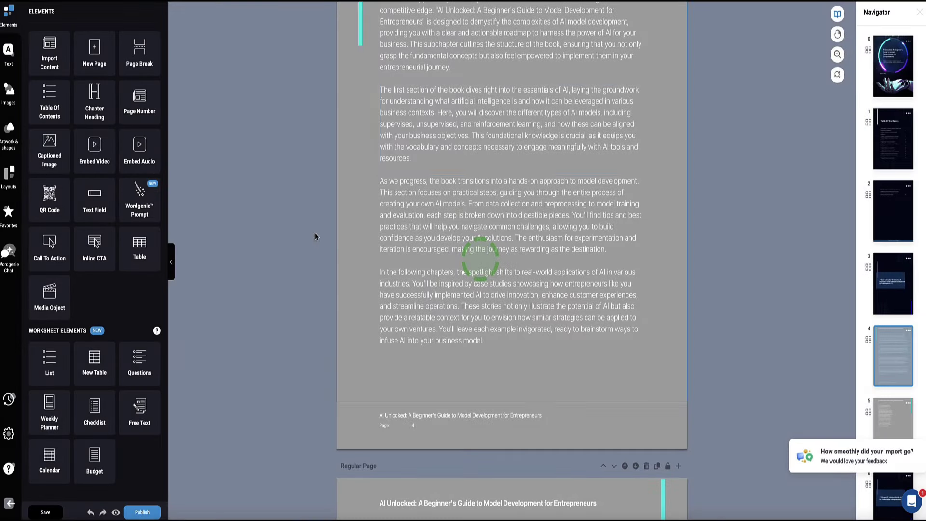
- Return to the projects list, create the Softback + Tablet + Mobile 3D cover for the AI Unlocked eBook, and save the image
{"action": "left_click", "coordinate": [9, 506]}
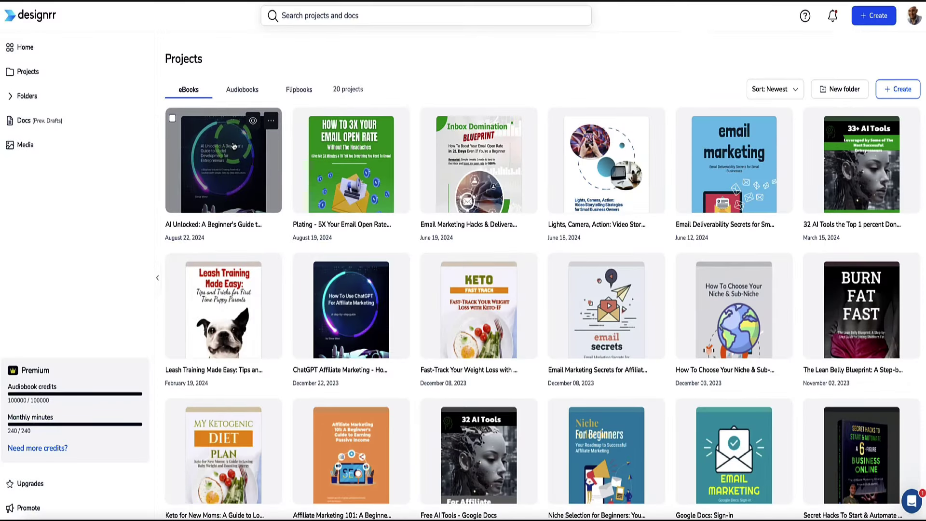
{"action": "left_click", "coordinate": [272, 122]}
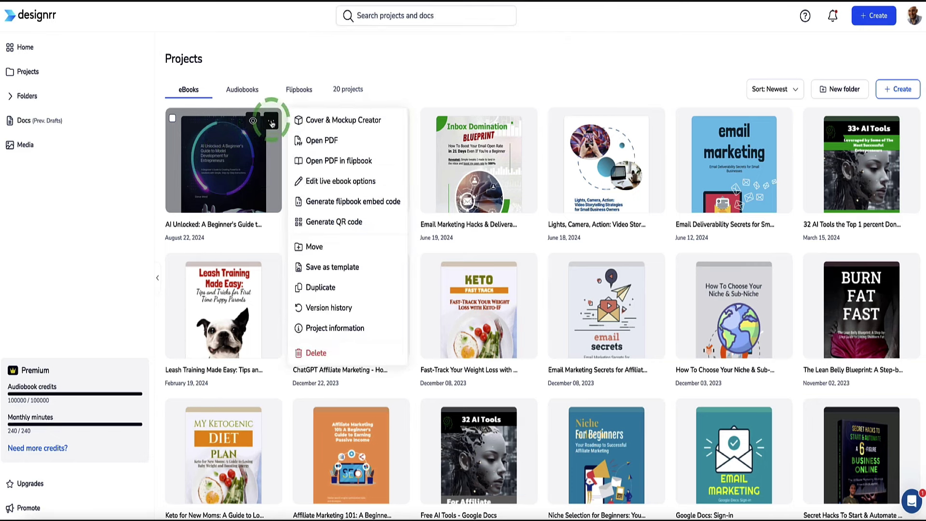
{"action": "double_click", "coordinate": [271, 122]}
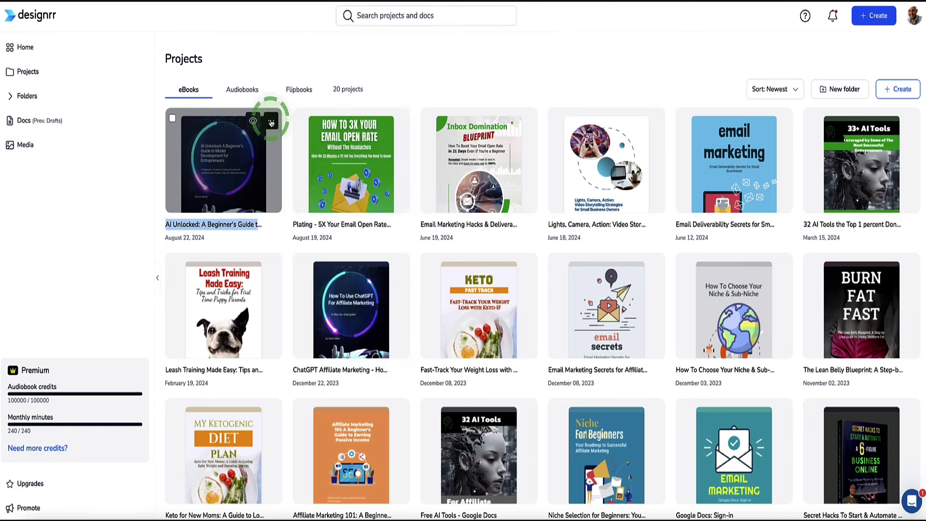
{"action": "left_click", "coordinate": [315, 125]}
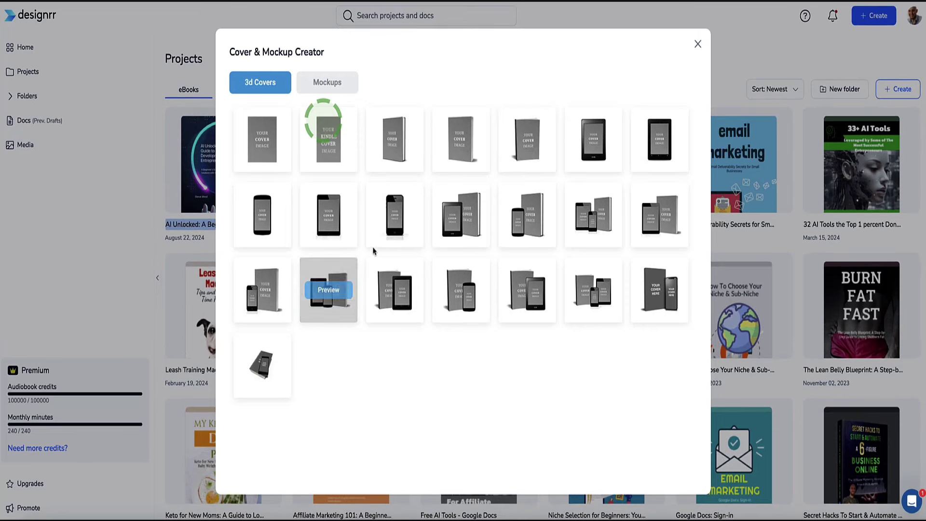
{"action": "left_click", "coordinate": [328, 286]}
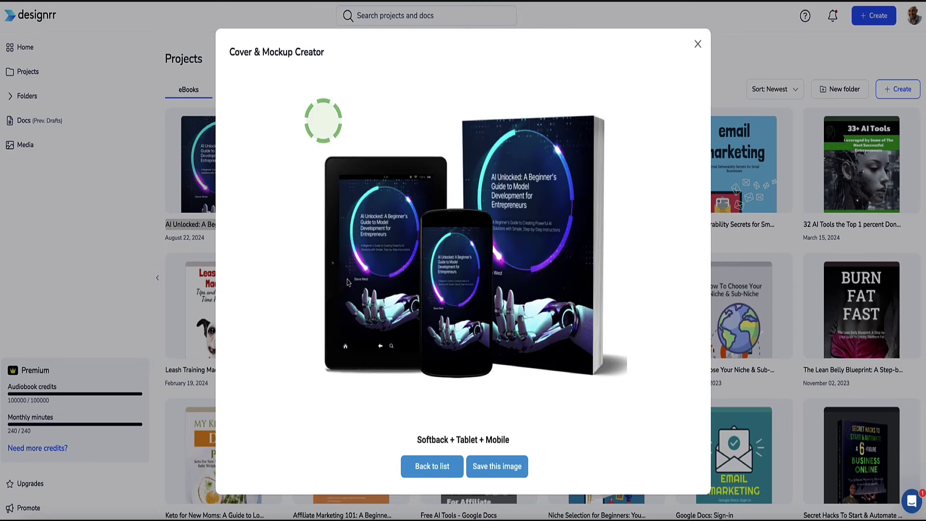
{"action": "left_click", "coordinate": [505, 464]}
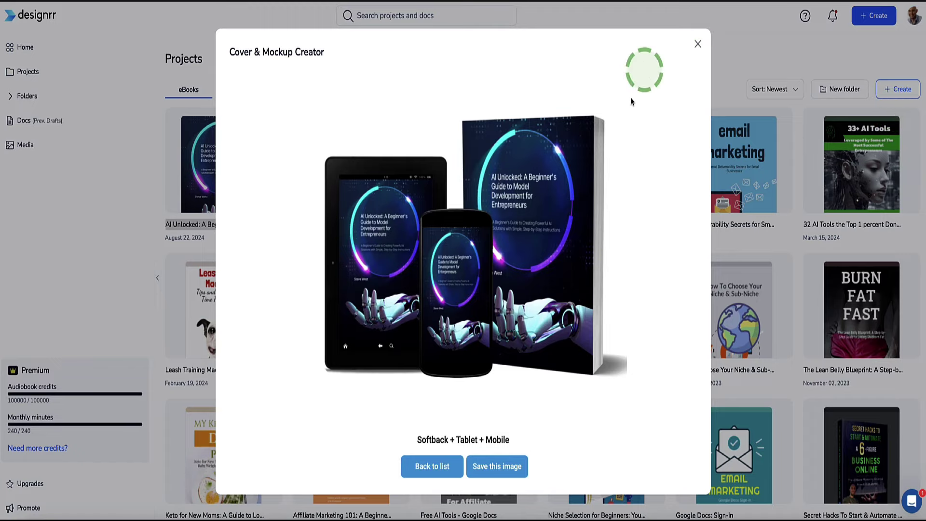
{"action": "left_click", "coordinate": [698, 44]}
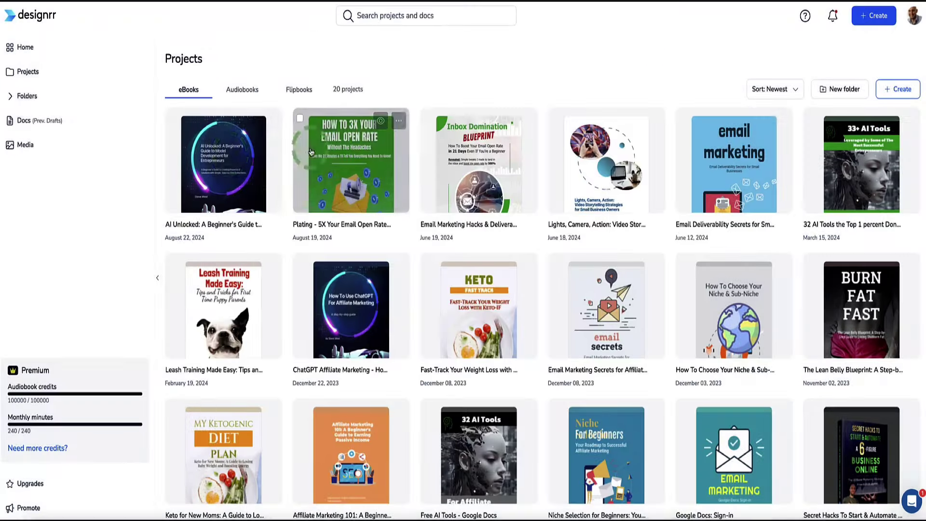
- Open the AI Unlocked eBook's PDF and capture its entire cover page as a screenshot
{"action": "left_click", "coordinate": [216, 157]}
{"action": "left_click", "coordinate": [215, 154]}
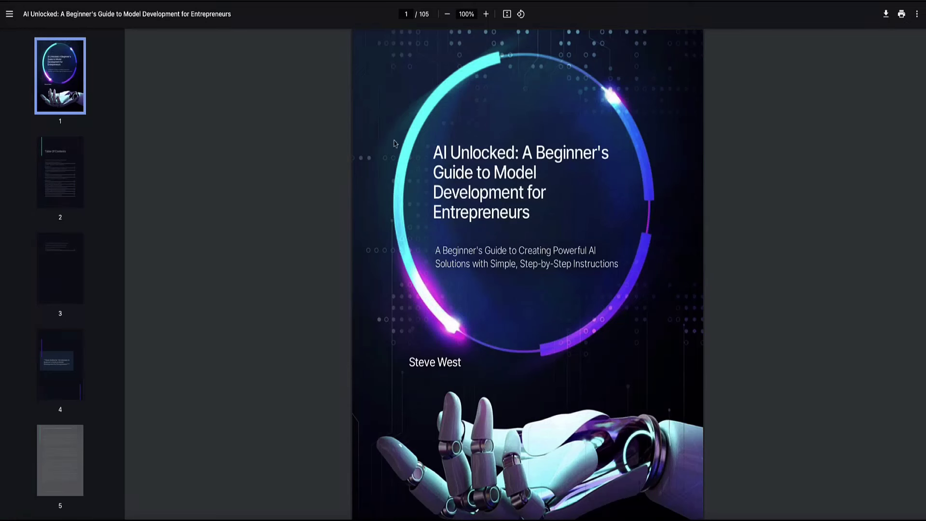
{"action": "scroll", "coordinate": [423, 112], "scroll_direction": "down", "scroll_amount": 1}
{"action": "scroll", "coordinate": [422, 113], "scroll_direction": "up", "scroll_amount": 1}
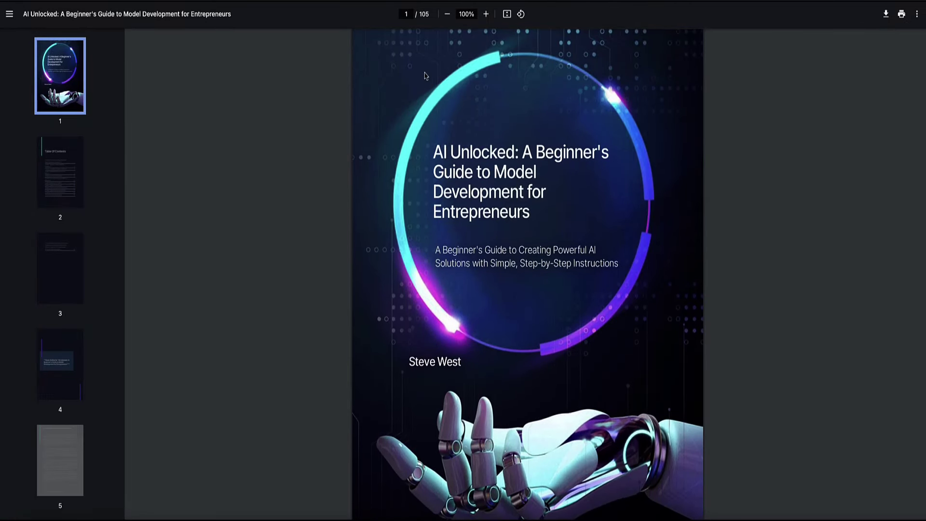
{"action": "left_click", "coordinate": [447, 17]}
{"action": "left_click", "coordinate": [448, 17]}
{"action": "left_click", "coordinate": [448, 17]}
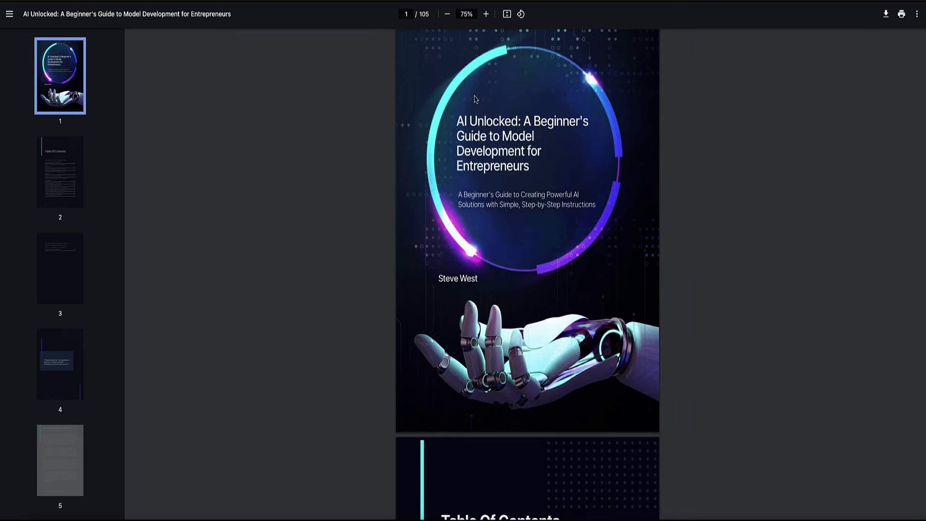
{"action": "scroll", "coordinate": [499, 98], "scroll_direction": "down", "scroll_amount": 1}
{"action": "scroll", "coordinate": [498, 98], "scroll_direction": "up", "scroll_amount": 1}
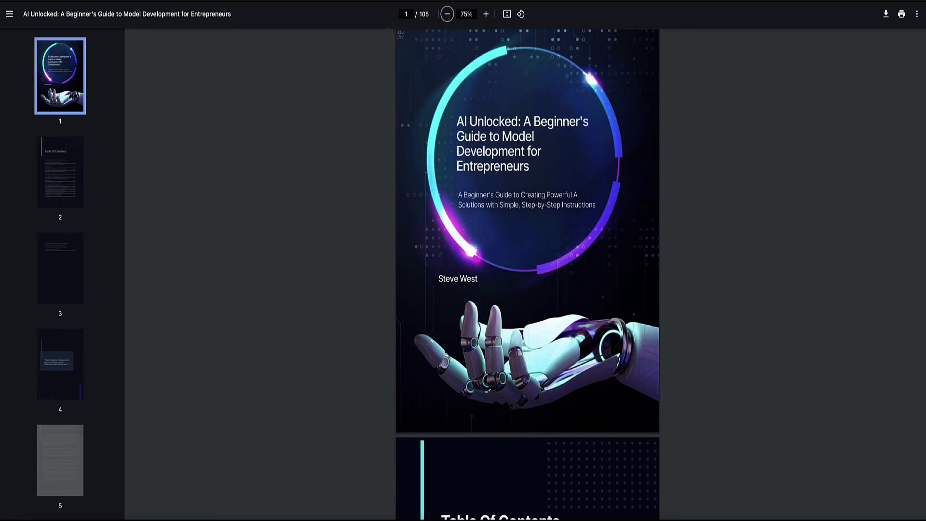
{"action": "left_click_drag", "start_coordinate": [396, 30], "coordinate": [660, 433]}
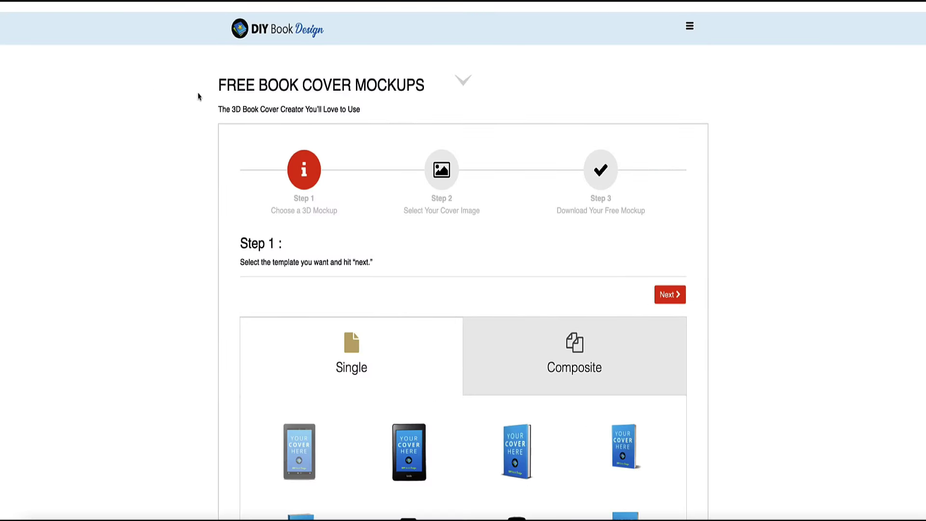
- On DIY Book Design's mockup page, choose the composite tablet, phone and book template in the second row and proceed to the cover upload
{"action": "scroll", "coordinate": [789, 164], "scroll_direction": "down", "scroll_amount": 6}
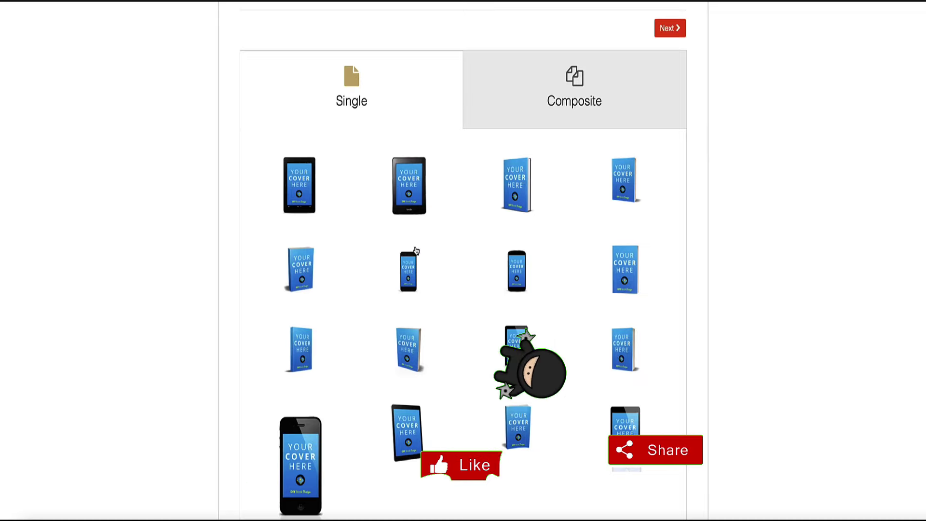
{"action": "scroll", "coordinate": [412, 251], "scroll_direction": "up", "scroll_amount": 1}
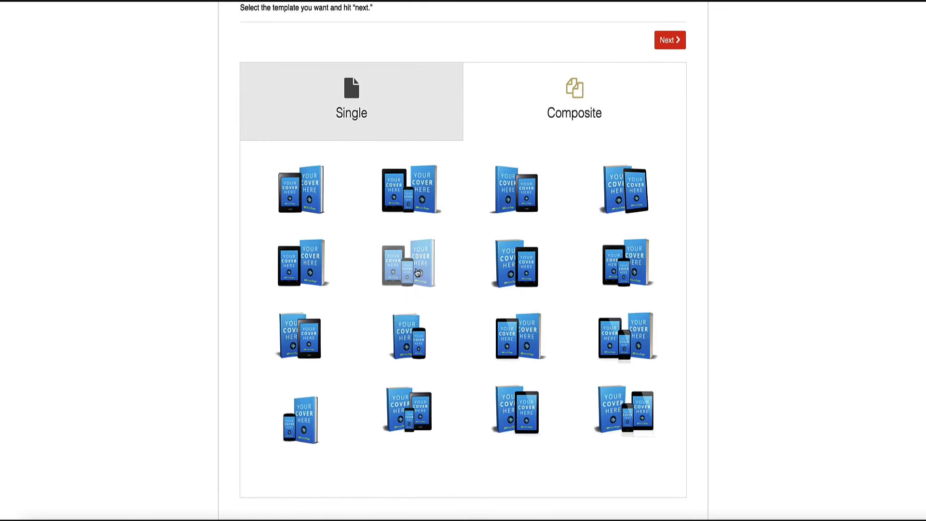
{"action": "scroll", "coordinate": [416, 271], "scroll_direction": "up", "scroll_amount": 1}
{"action": "scroll", "coordinate": [494, 198], "scroll_direction": "up", "scroll_amount": 2}
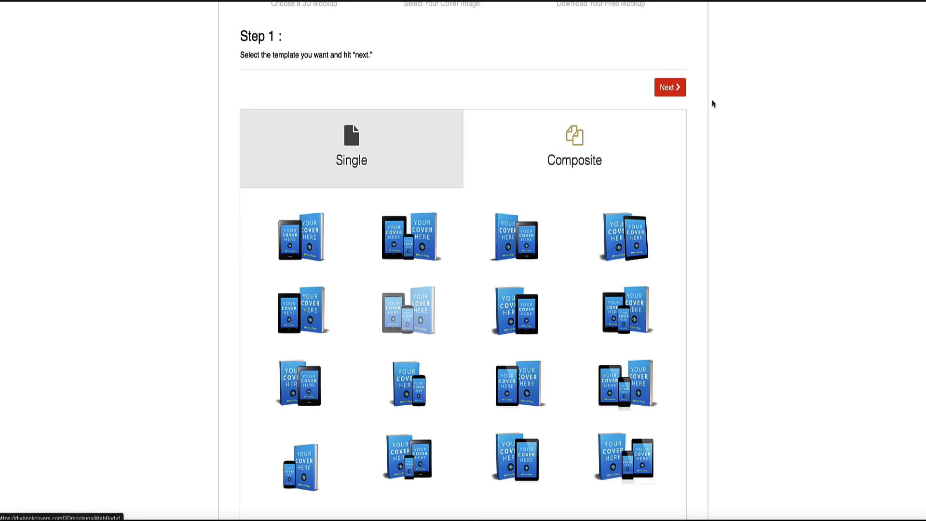
{"action": "left_click", "coordinate": [669, 85]}
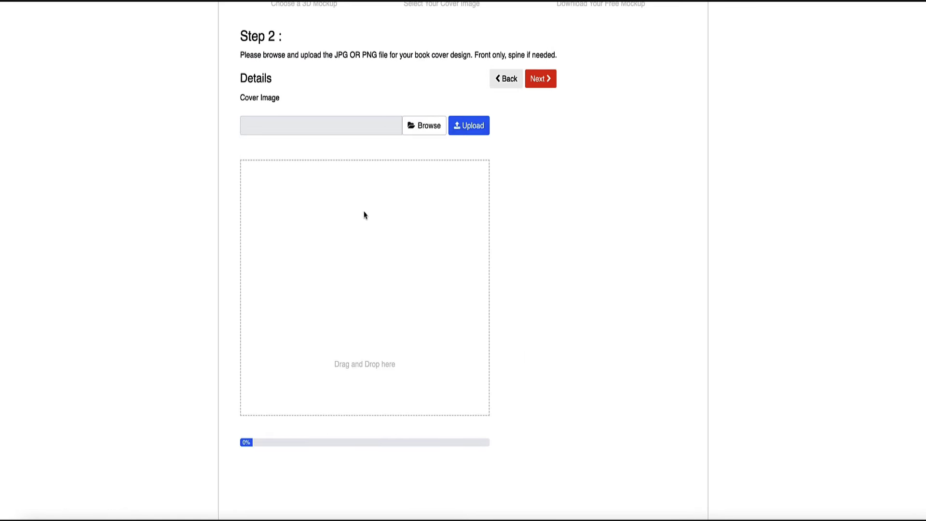
- Upload the captured AI Unlocked cover image as the mockup's cover
{"action": "key", "text": "super+Tab"}
{"action": "left_click_drag", "start_coordinate": [713, 218], "coordinate": [397, 252]}
{"action": "scroll", "coordinate": [486, 227], "scroll_direction": "down", "scroll_amount": 8}
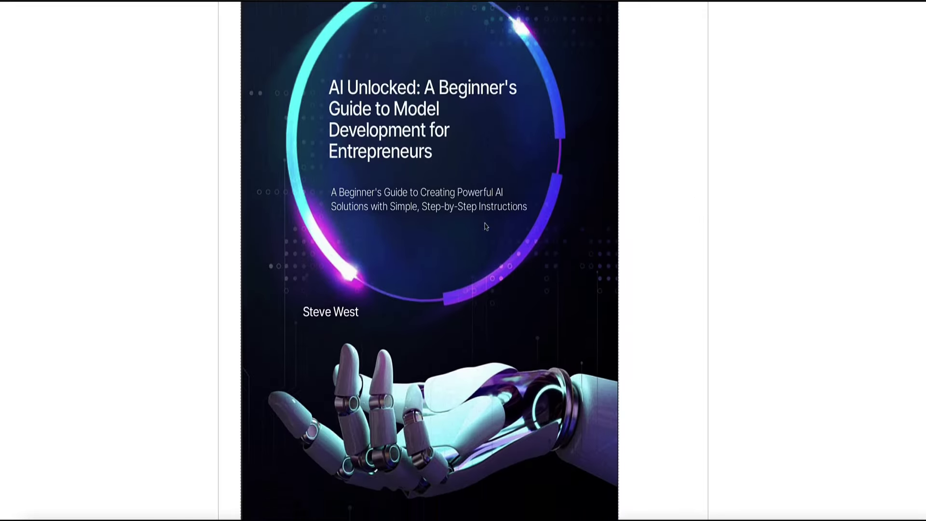
{"action": "scroll", "coordinate": [486, 225], "scroll_direction": "down", "scroll_amount": 5}
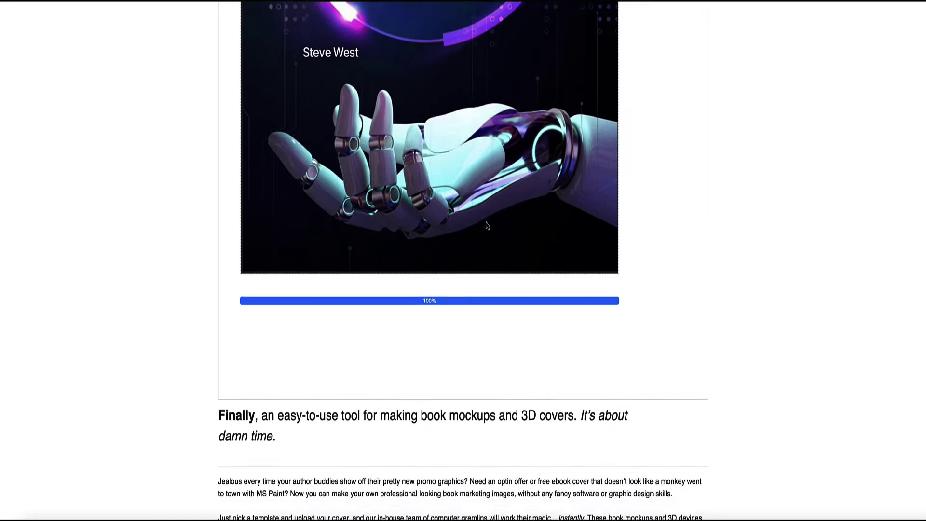
{"action": "scroll", "coordinate": [486, 225], "scroll_direction": "up", "scroll_amount": 12}
- Proceed to the final mockup step and download the 3D cover as a JPG
{"action": "left_click", "coordinate": [665, 122]}
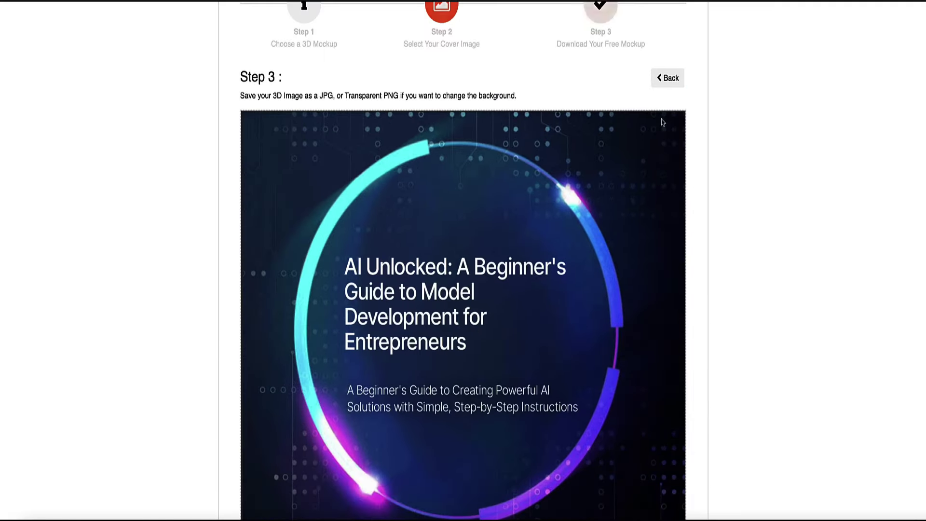
{"action": "scroll", "coordinate": [605, 157], "scroll_direction": "down", "scroll_amount": 10}
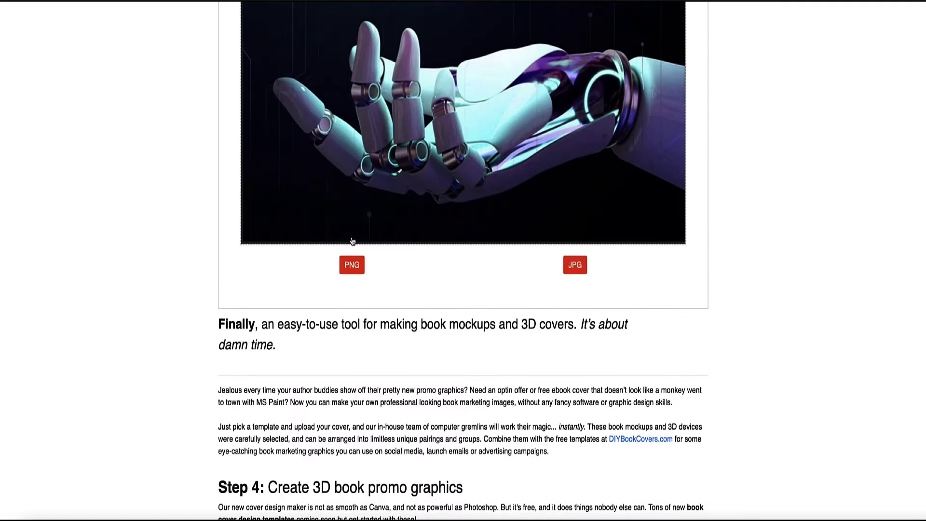
{"action": "left_click", "coordinate": [577, 266]}
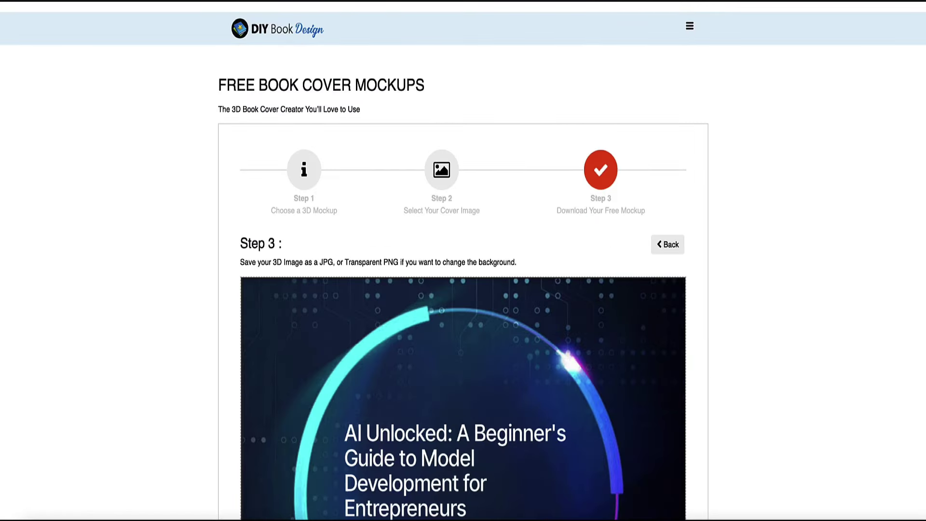
{"action": "double_click", "coordinate": [777, 214]}
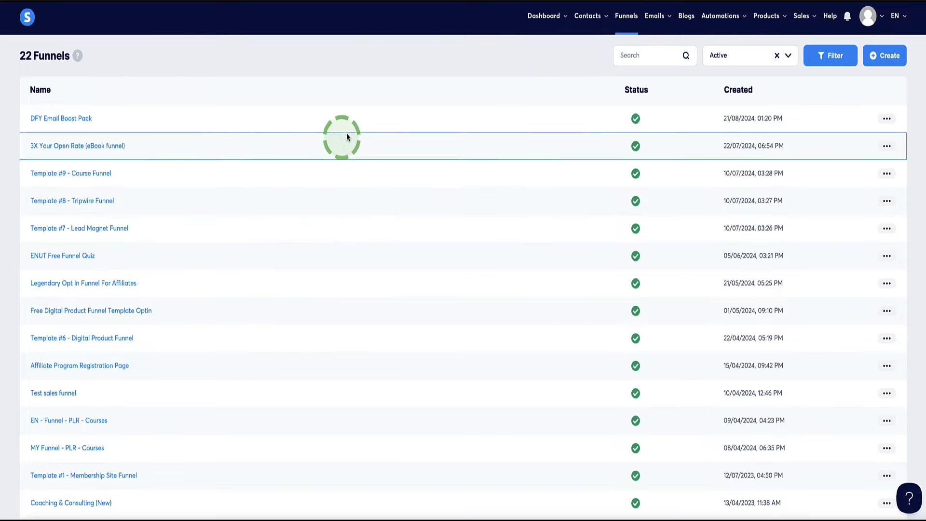
- In systeme.io, open the funnel "Affiliate Funnel Template #5 - AI Tech" and start editing its squeeze page
{"action": "scroll", "coordinate": [347, 136], "scroll_direction": "down", "scroll_amount": 5}
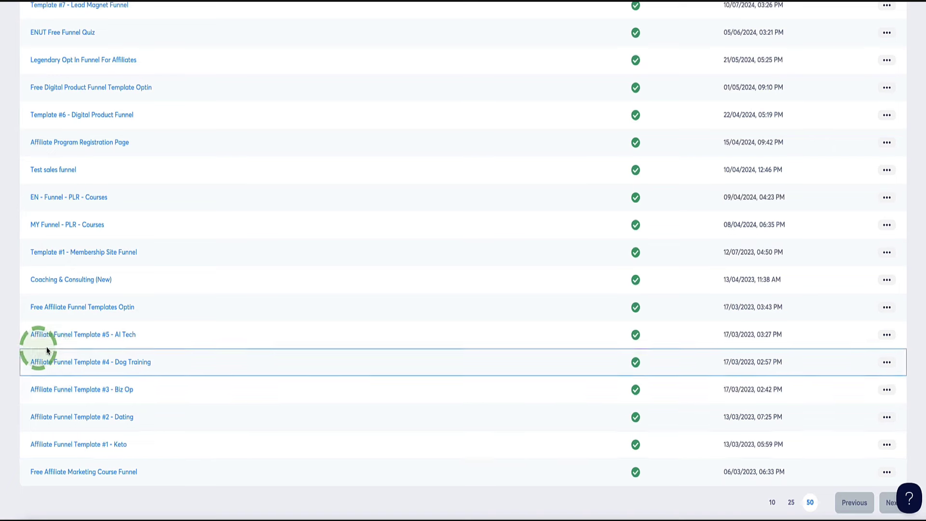
{"action": "left_click", "coordinate": [85, 338]}
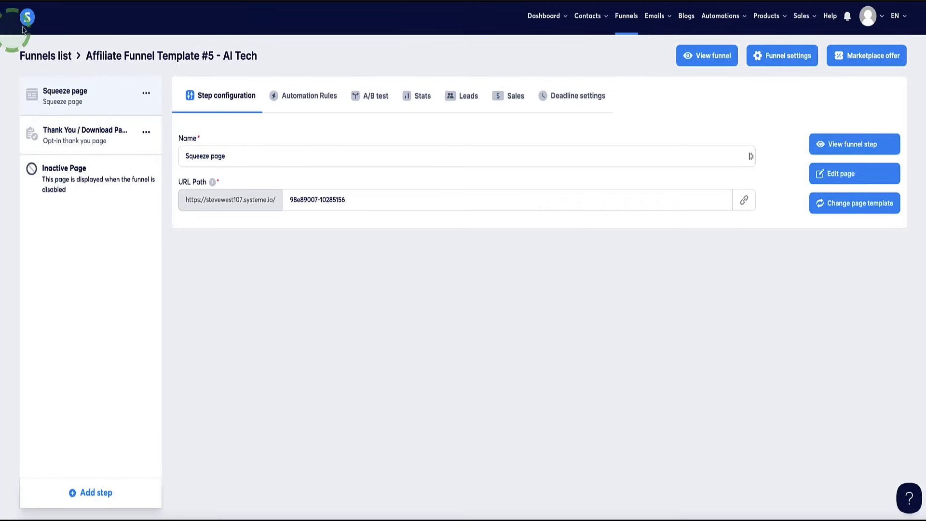
{"action": "left_click", "coordinate": [831, 176]}
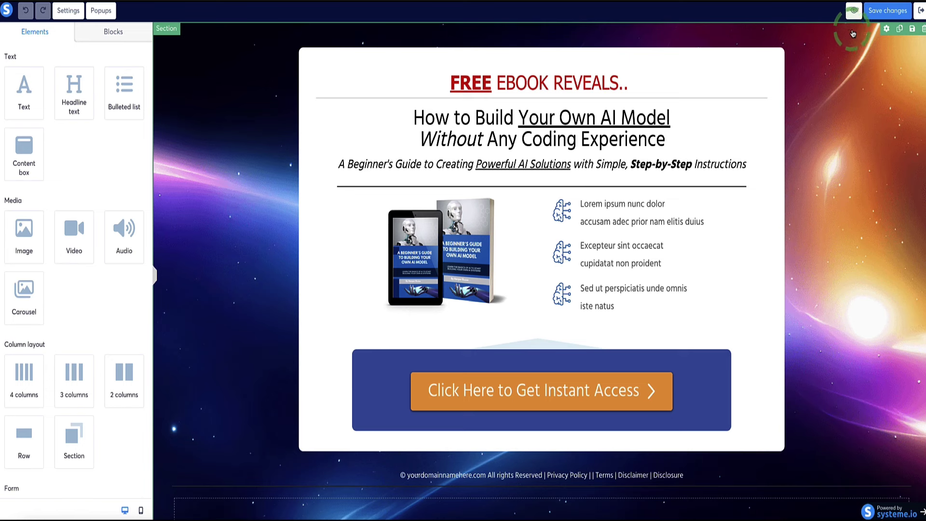
- Open the page section's background settings and view the upload dialog for its background image, closing it without choosing a file
{"action": "left_click", "coordinate": [886, 29]}
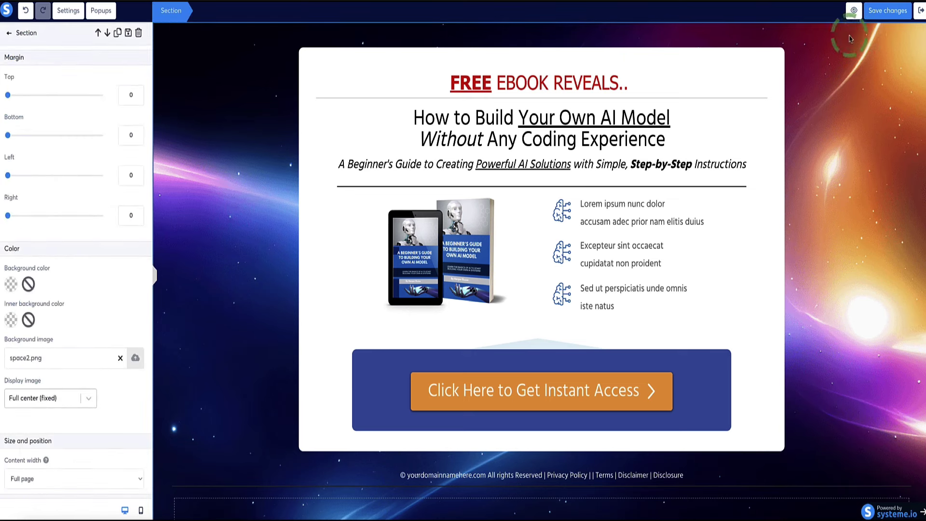
{"action": "scroll", "coordinate": [82, 103], "scroll_direction": "down", "scroll_amount": 3}
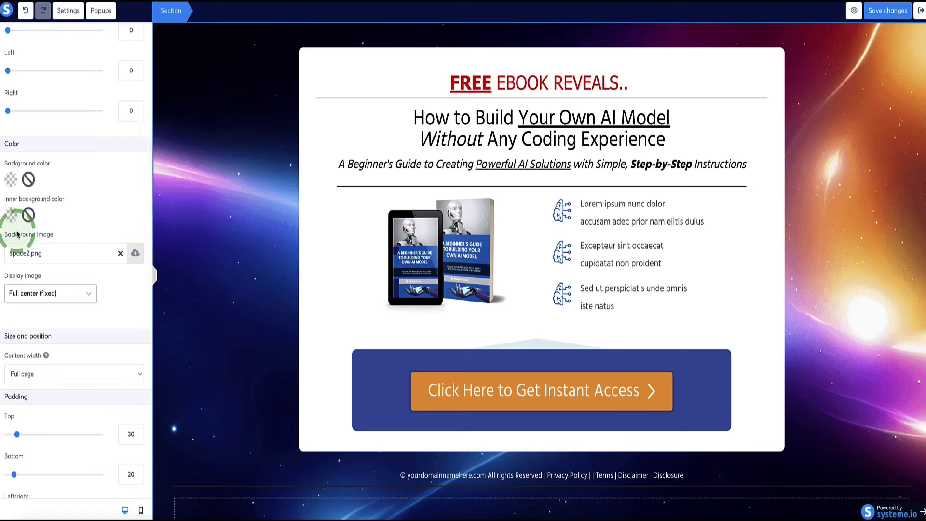
{"action": "left_click", "coordinate": [136, 255]}
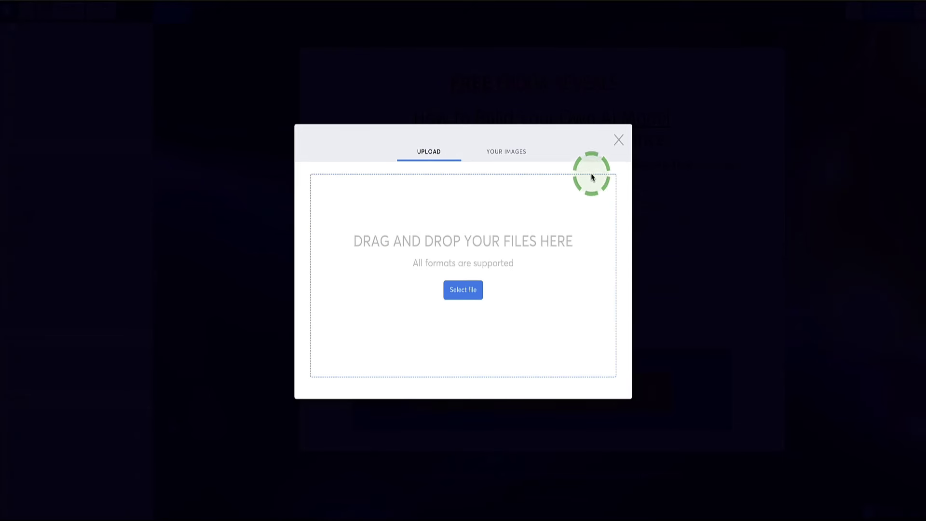
{"action": "left_click", "coordinate": [618, 140]}
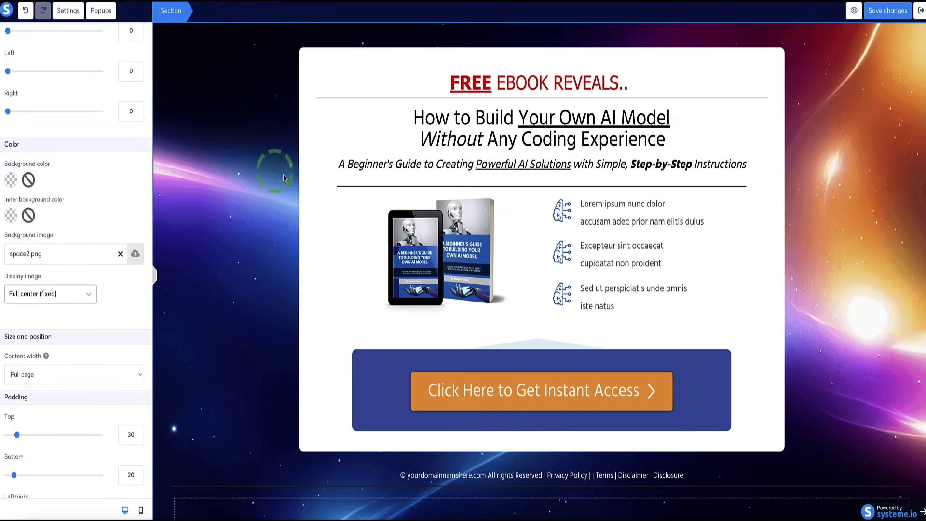
- Edit the red headline so it reads "FREE EBOOK REVEALS..." with three dots
{"action": "left_click", "coordinate": [528, 83]}
{"action": "left_click", "coordinate": [528, 83]}
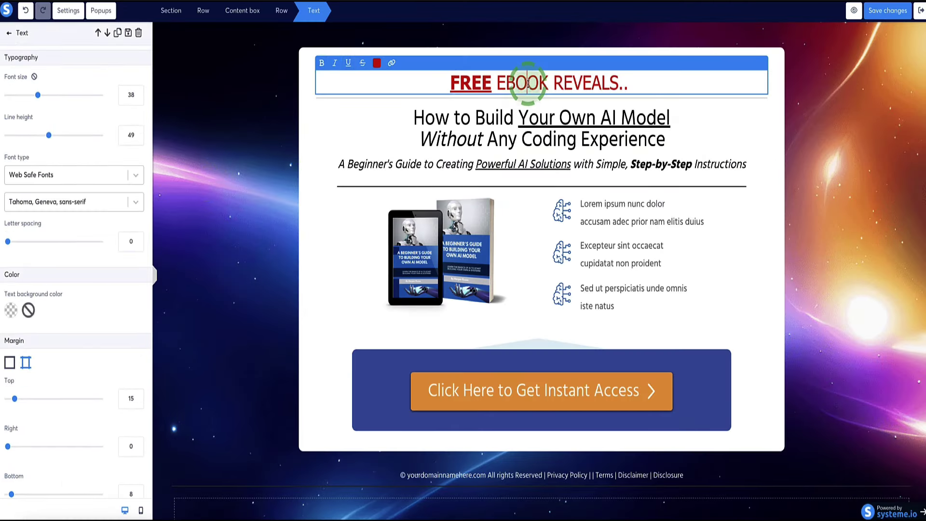
{"action": "triple_click", "coordinate": [528, 83]}
{"action": "left_click", "coordinate": [639, 87]}
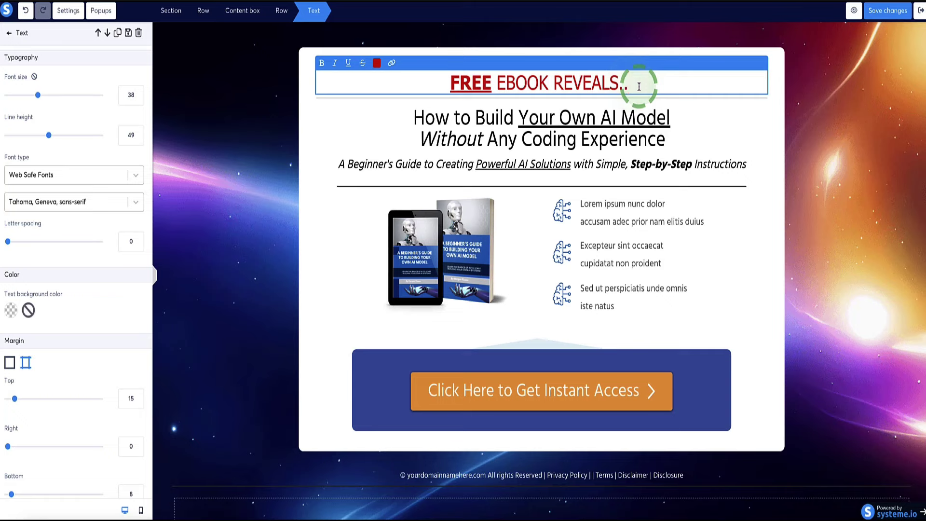
{"action": "type", "text": "."}
{"action": "left_click", "coordinate": [374, 363]}
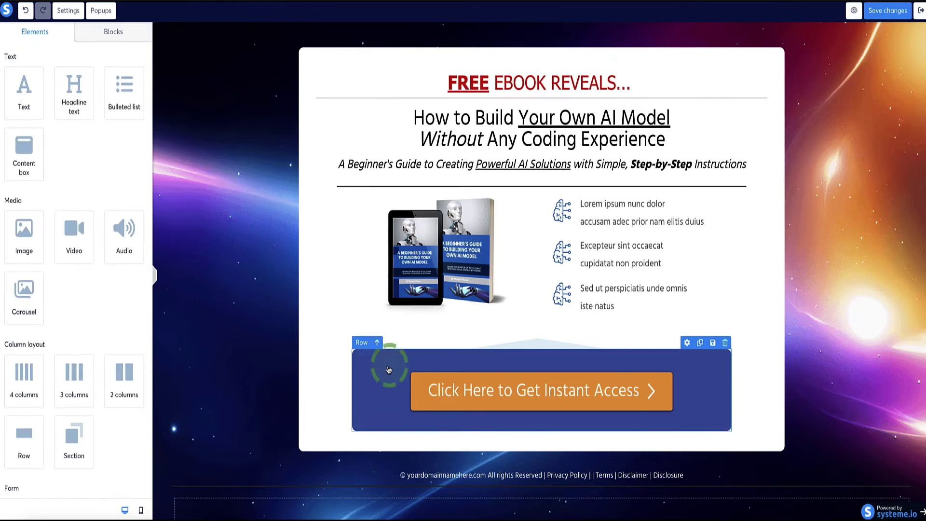
- Examine the background colour options of the blue row and the settings of the orange button inside it
{"action": "left_click", "coordinate": [378, 366]}
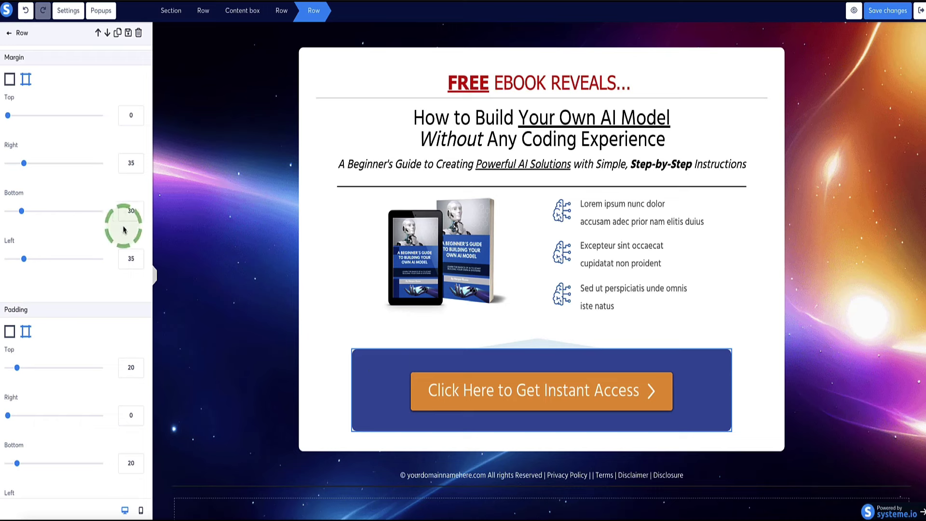
{"action": "scroll", "coordinate": [87, 248], "scroll_direction": "down", "scroll_amount": 8}
{"action": "left_click", "coordinate": [10, 194]}
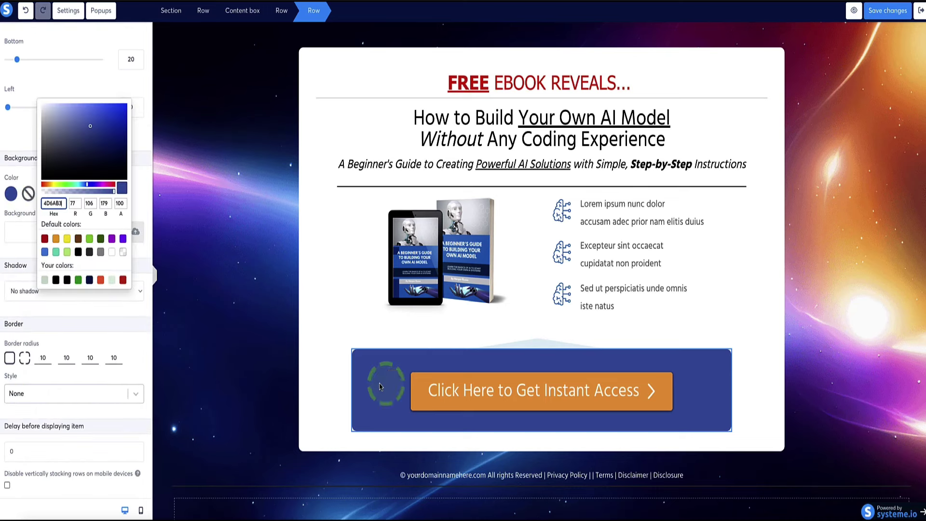
{"action": "left_click", "coordinate": [433, 401]}
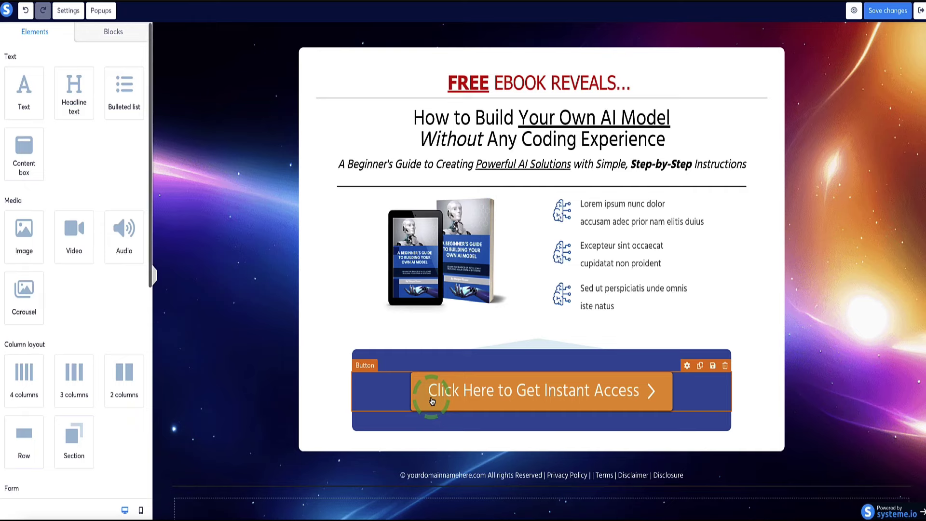
{"action": "scroll", "coordinate": [44, 217], "scroll_direction": "down", "scroll_amount": 10}
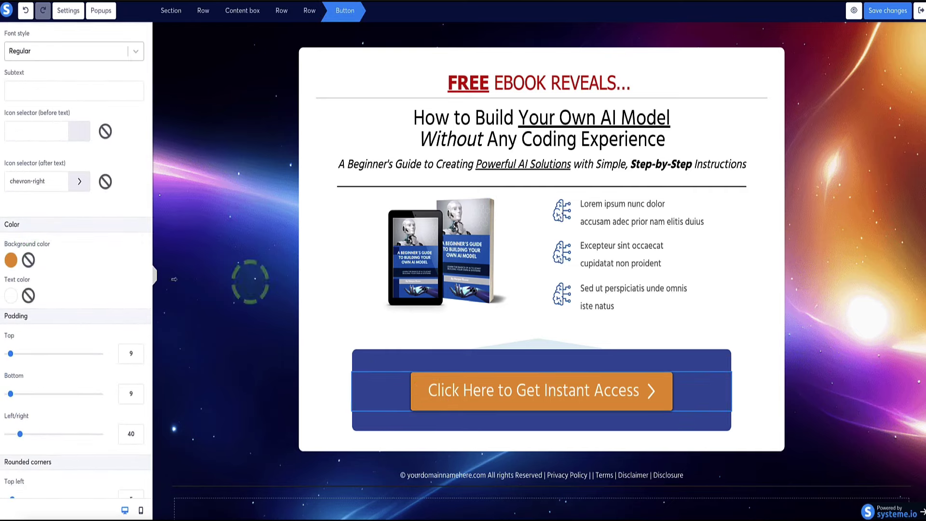
{"action": "scroll", "coordinate": [74, 207], "scroll_direction": "up", "scroll_amount": 10}
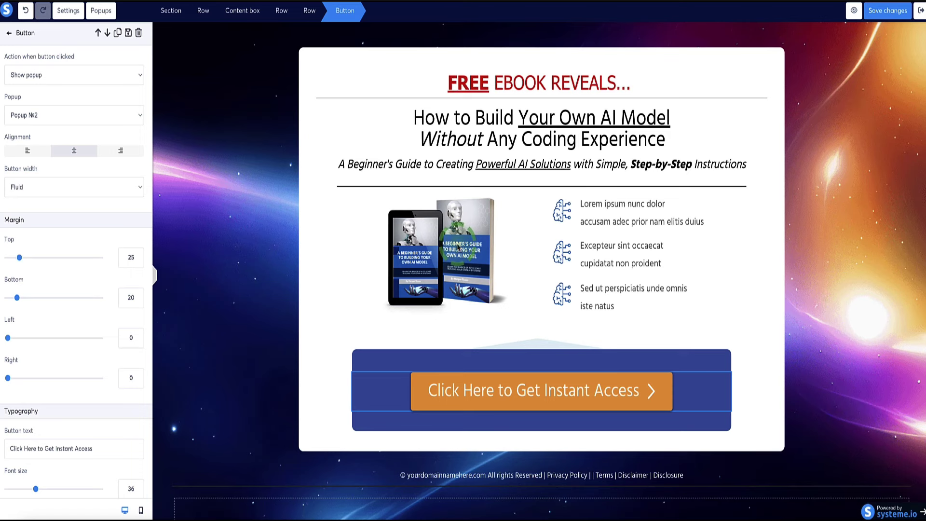
- Replace the eBook mockup image with cover3d-1768805-14.png uploaded from the Downloads folder
{"action": "left_click", "coordinate": [458, 246]}
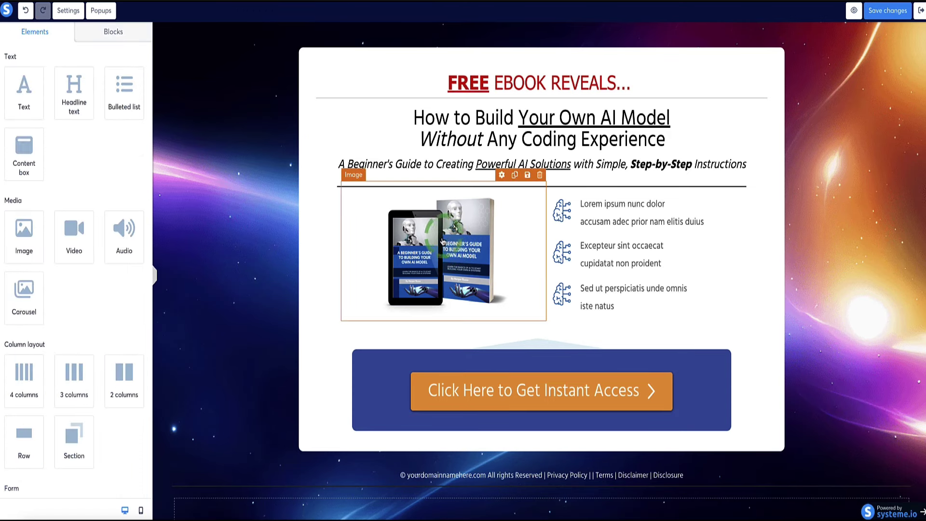
{"action": "left_click", "coordinate": [423, 239]}
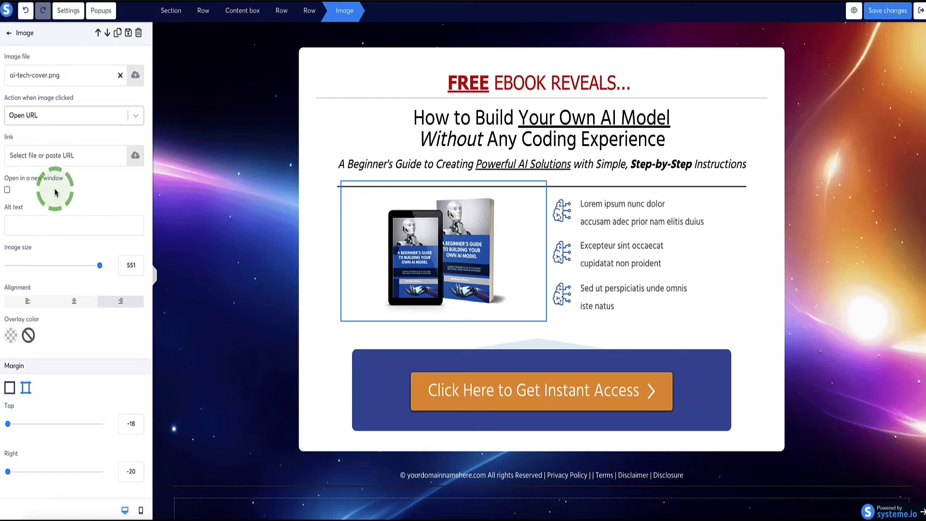
{"action": "scroll", "coordinate": [15, 159], "scroll_direction": "down", "scroll_amount": 1}
{"action": "scroll", "coordinate": [27, 38], "scroll_direction": "up", "scroll_amount": 2}
{"action": "left_click_drag", "start_coordinate": [36, 58], "coordinate": [7, 59]}
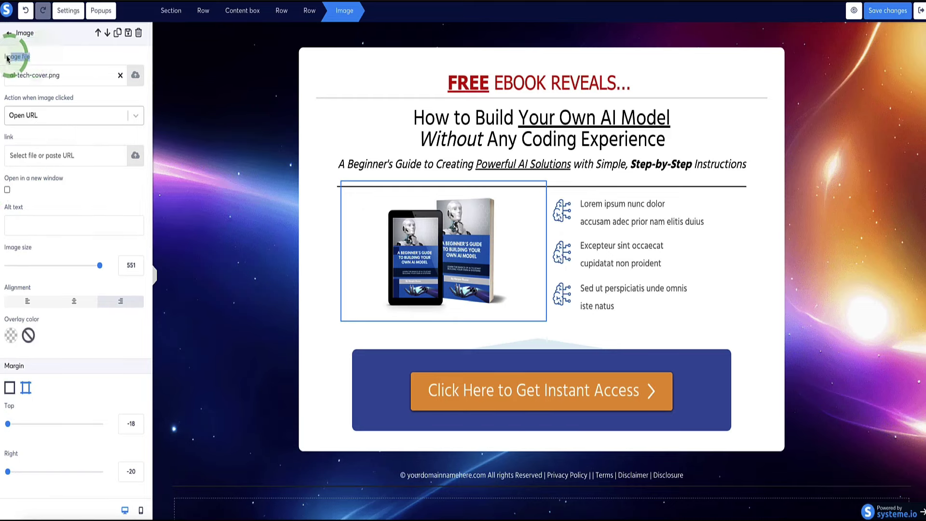
{"action": "left_click", "coordinate": [135, 78]}
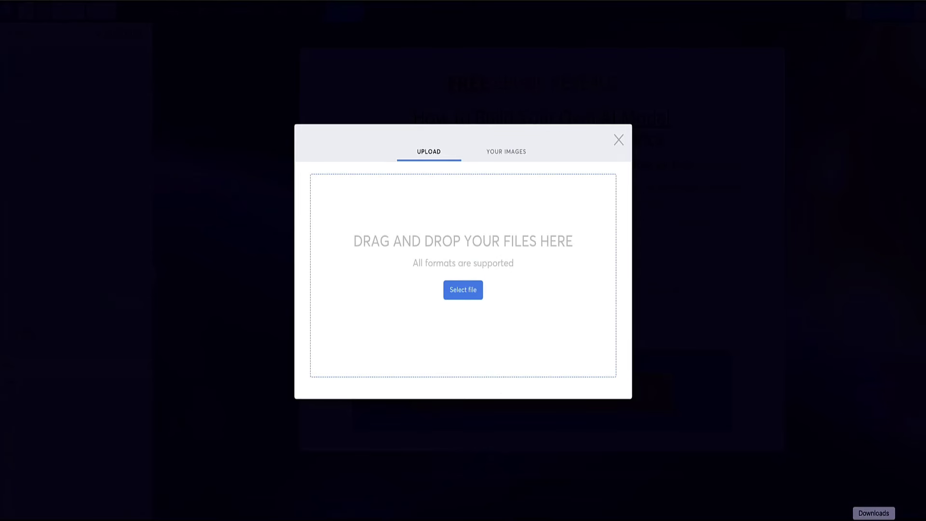
{"action": "left_click", "coordinate": [871, 518]}
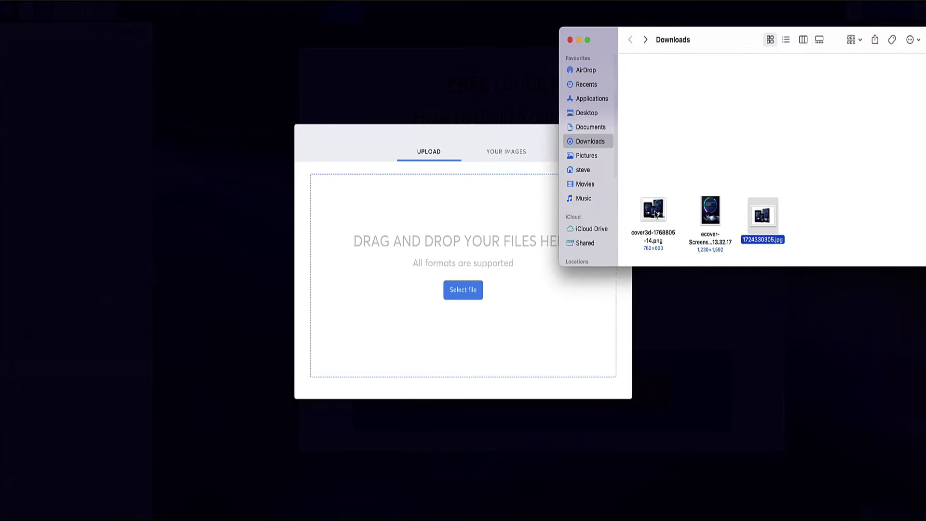
{"action": "left_click_drag", "start_coordinate": [654, 212], "coordinate": [498, 225]}
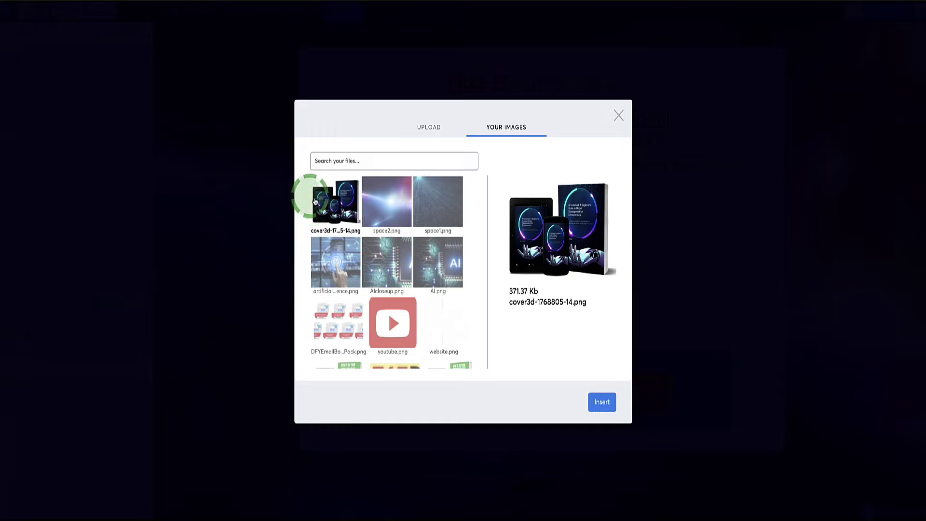
{"action": "left_click", "coordinate": [601, 404]}
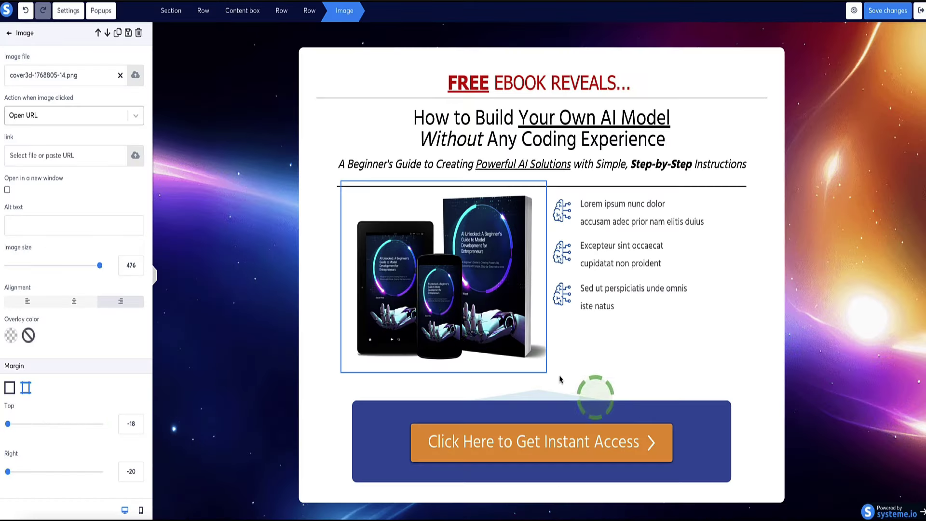
- Reduce the new cover image's size to 376 and align it to the centre
{"action": "left_click", "coordinate": [1, 198]}
{"action": "left_click", "coordinate": [91, 266]}
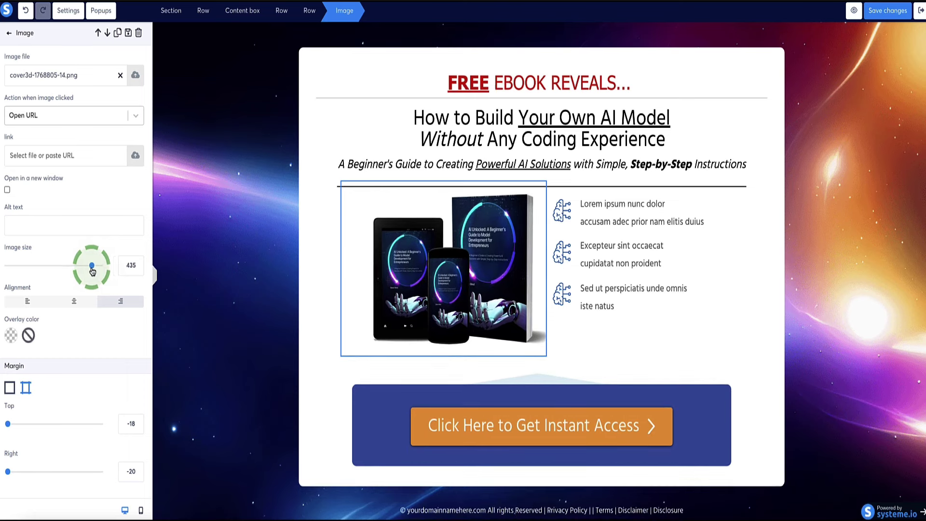
{"action": "left_click_drag", "start_coordinate": [92, 269], "coordinate": [81, 268]}
{"action": "left_click", "coordinate": [79, 300]}
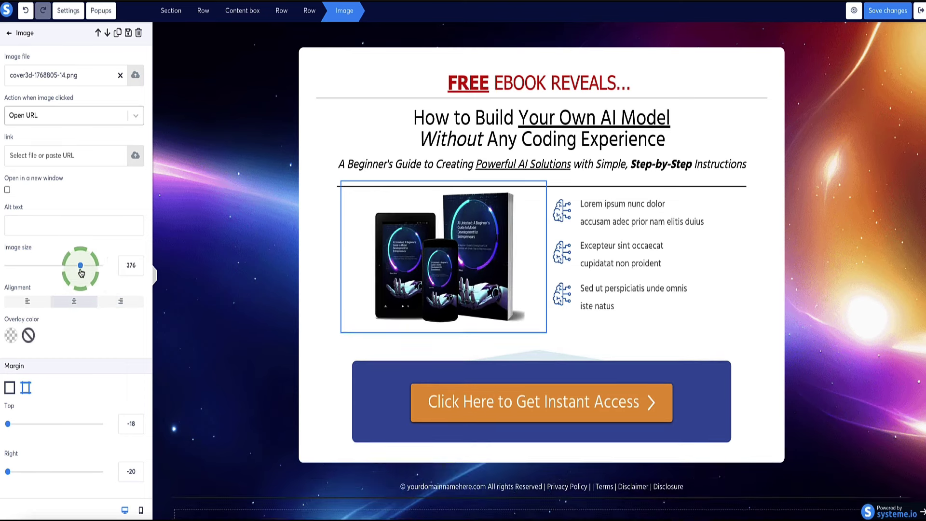
{"action": "left_click", "coordinate": [217, 258]}
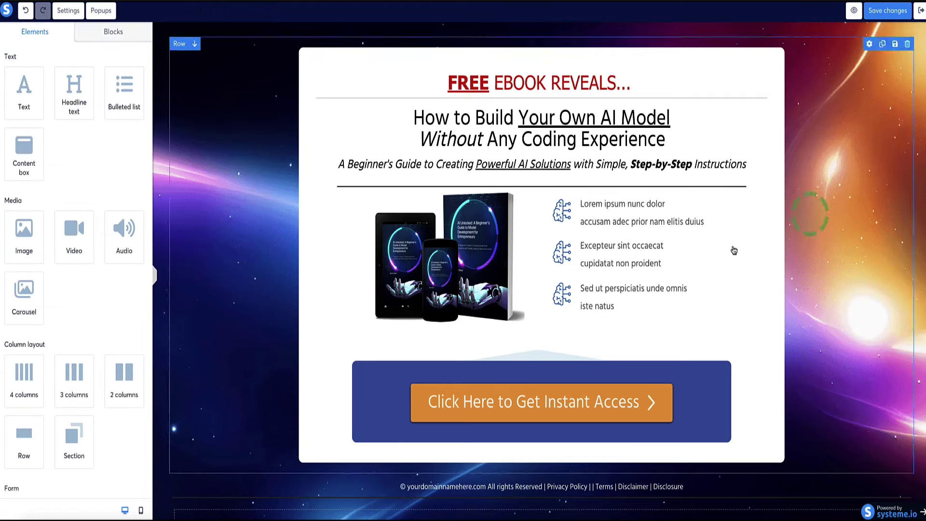
- Open the settings of the "Click Here to Get Instant Access" button to check its click action and linked popup
{"action": "left_click", "coordinate": [655, 272]}
{"action": "left_click", "coordinate": [477, 418]}
{"action": "left_click", "coordinate": [536, 409]}
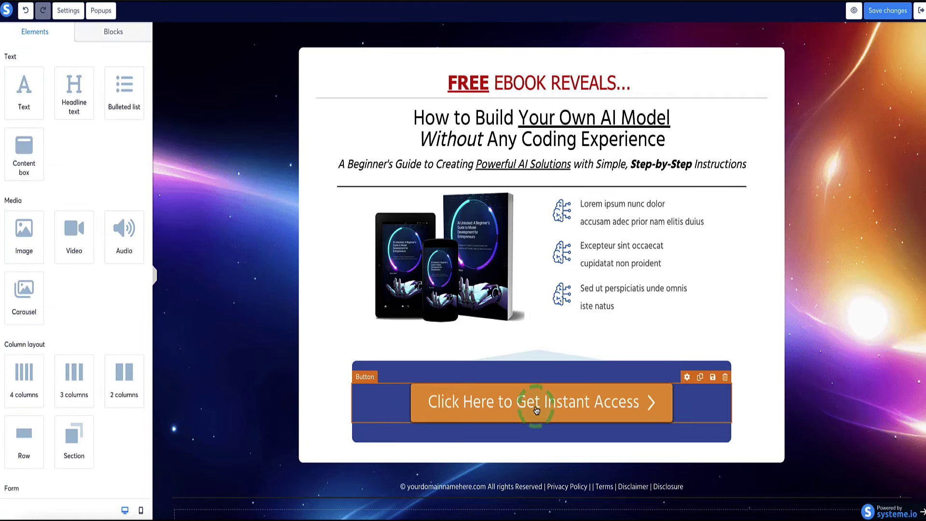
{"action": "left_click", "coordinate": [541, 403]}
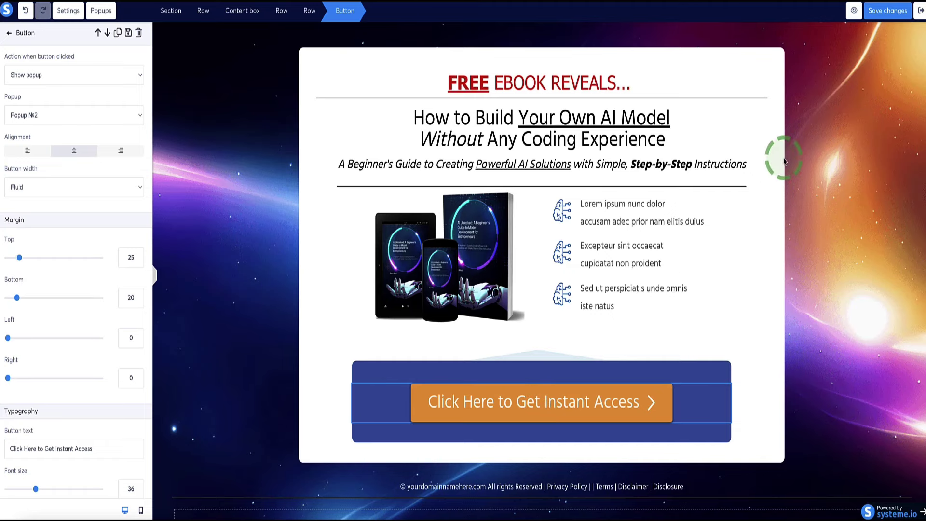
- Preview the squeeze page, test the instant-access button to show its opt-in popup, and return to the editor
{"action": "left_click", "coordinate": [853, 10]}
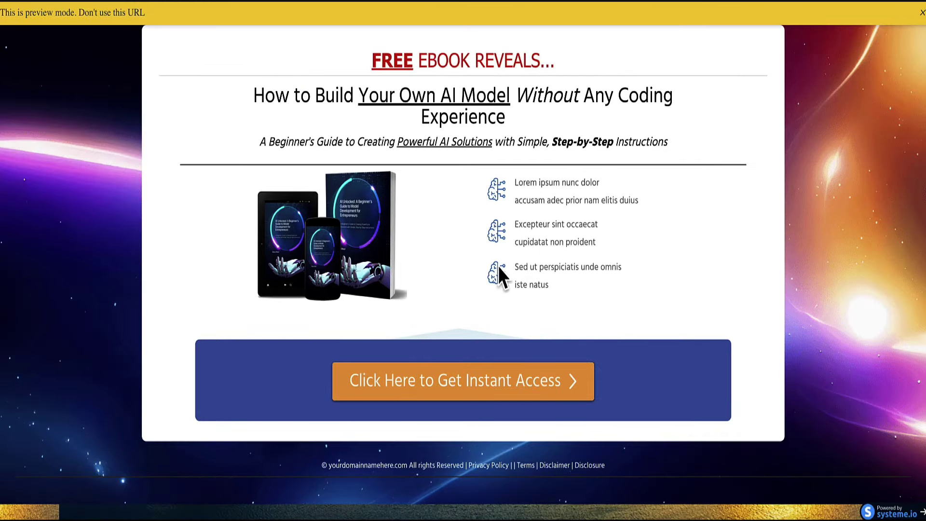
{"action": "left_click", "coordinate": [922, 15]}
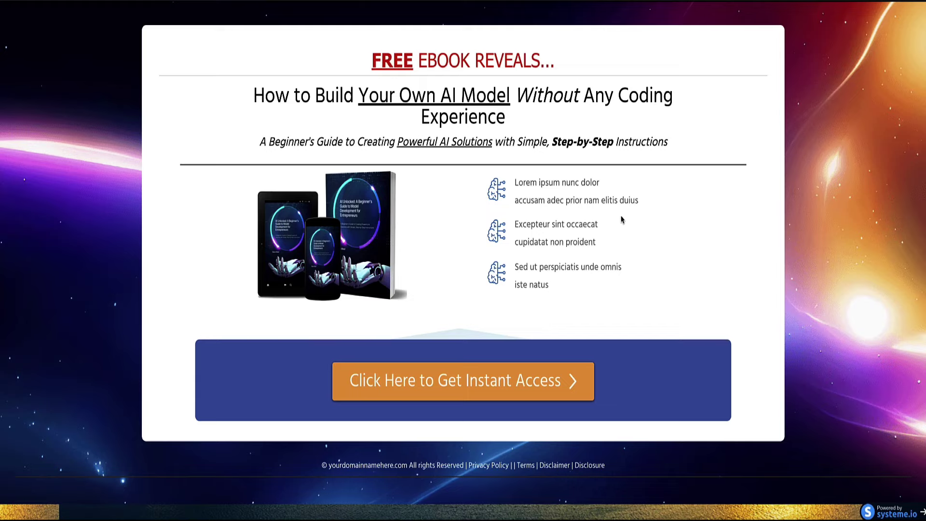
{"action": "left_click", "coordinate": [422, 383]}
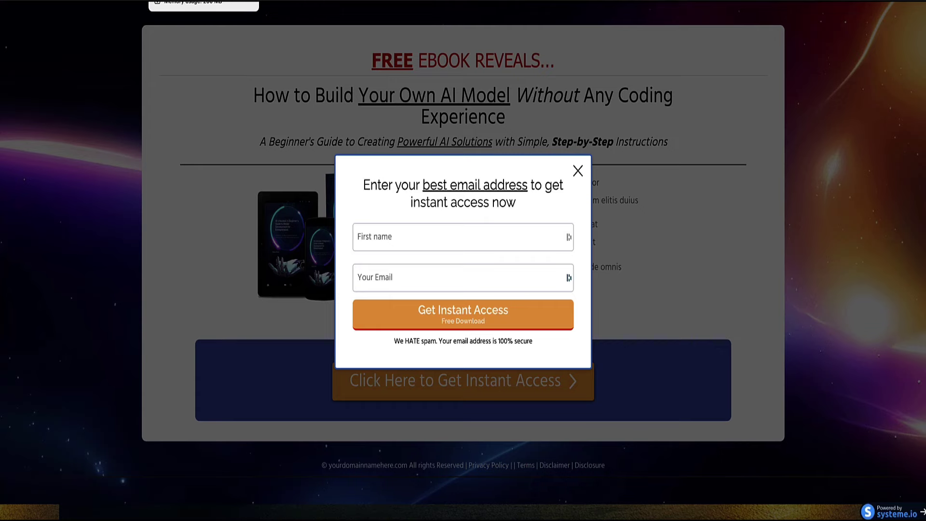
{"action": "left_click", "coordinate": [213, 1]}
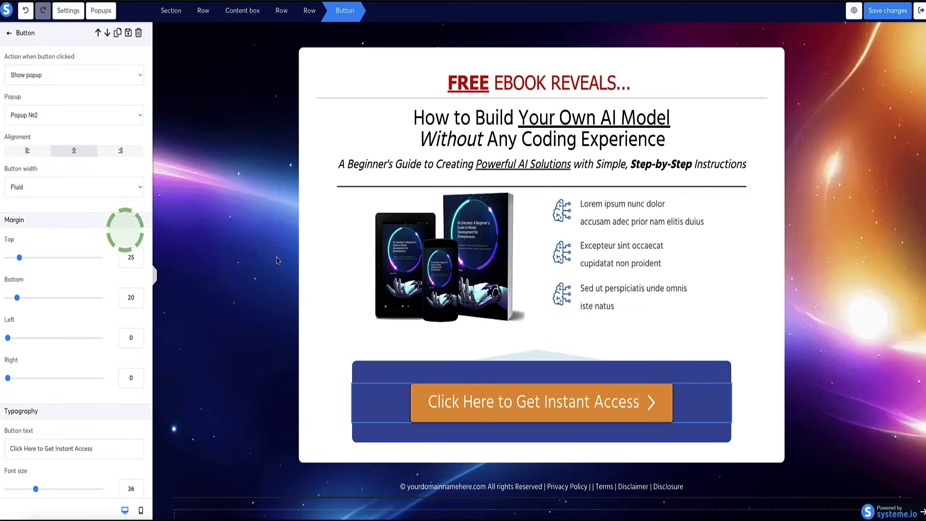
- Display Popup №2 on the page in the editor
{"action": "left_click", "coordinate": [101, 13]}
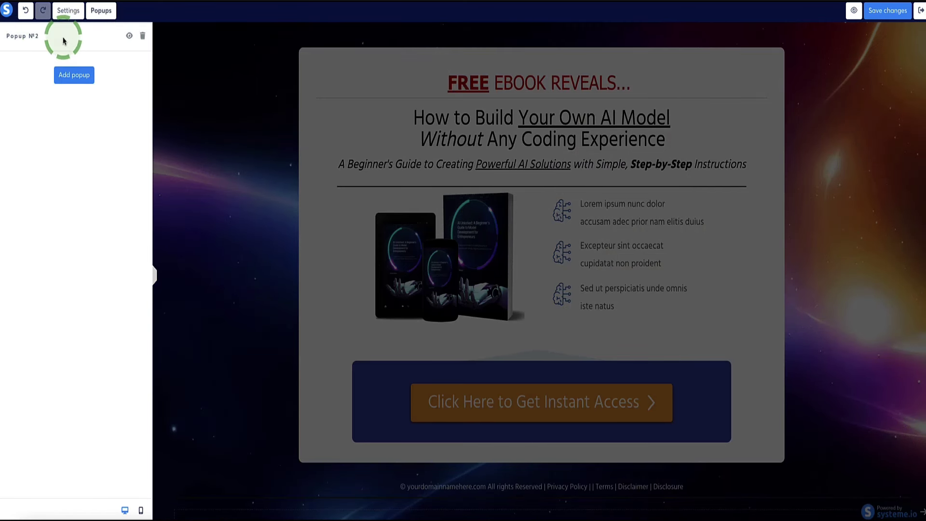
{"action": "left_click", "coordinate": [131, 39]}
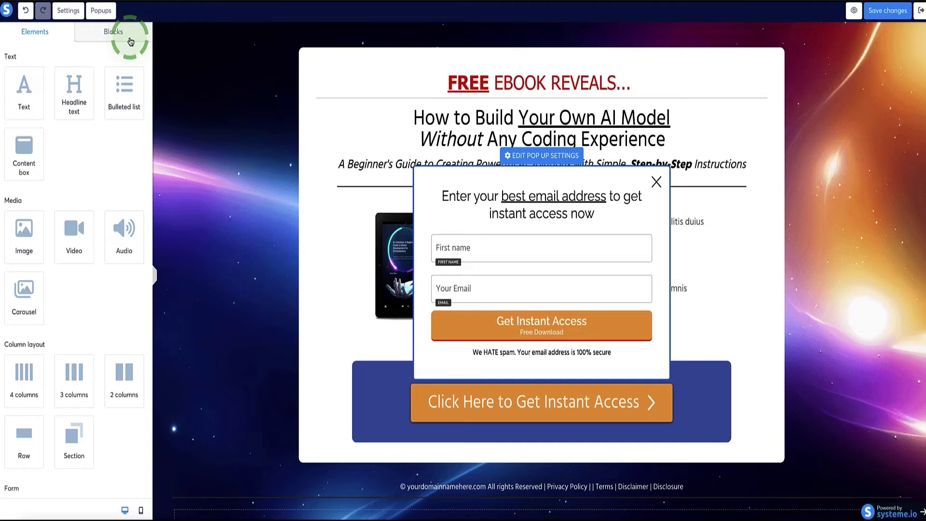
{"action": "left_click", "coordinate": [87, 116]}
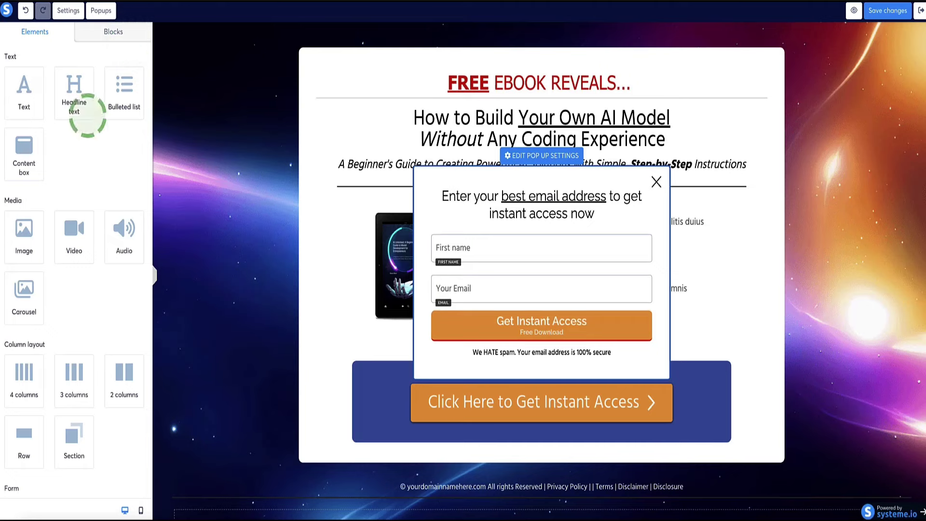
{"action": "left_click", "coordinate": [589, 238]}
- Open the popup's headline text for editing, leave it as it is, and browse the available page elements
{"action": "left_click", "coordinate": [507, 201]}
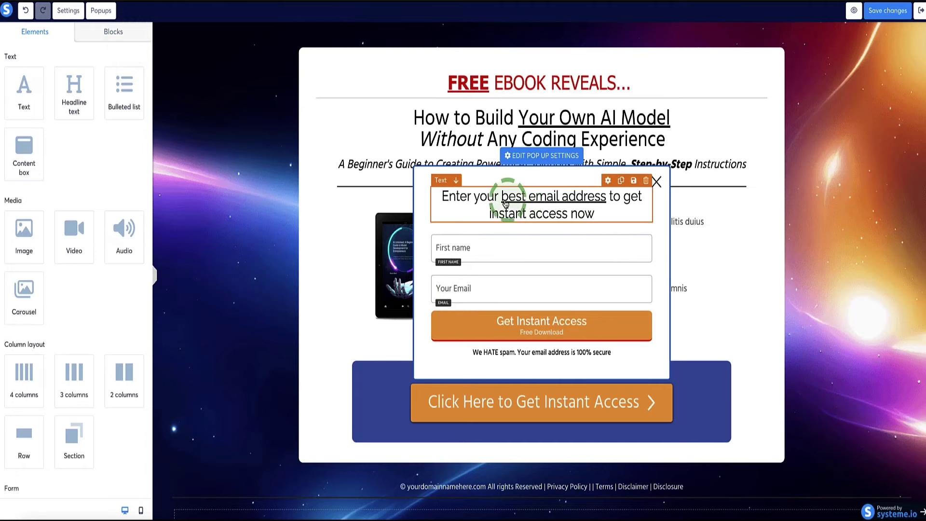
{"action": "left_click", "coordinate": [531, 196]}
{"action": "left_click", "coordinate": [596, 213]}
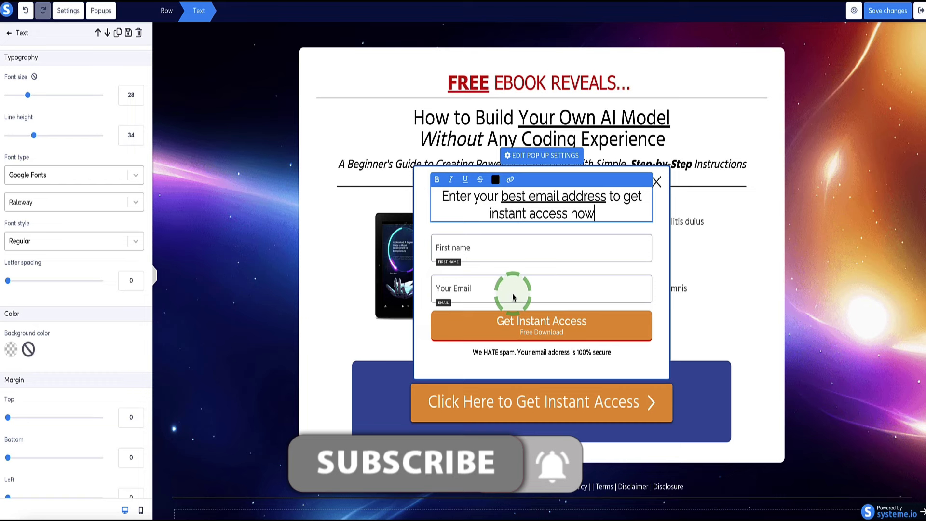
{"action": "left_click", "coordinate": [550, 261]}
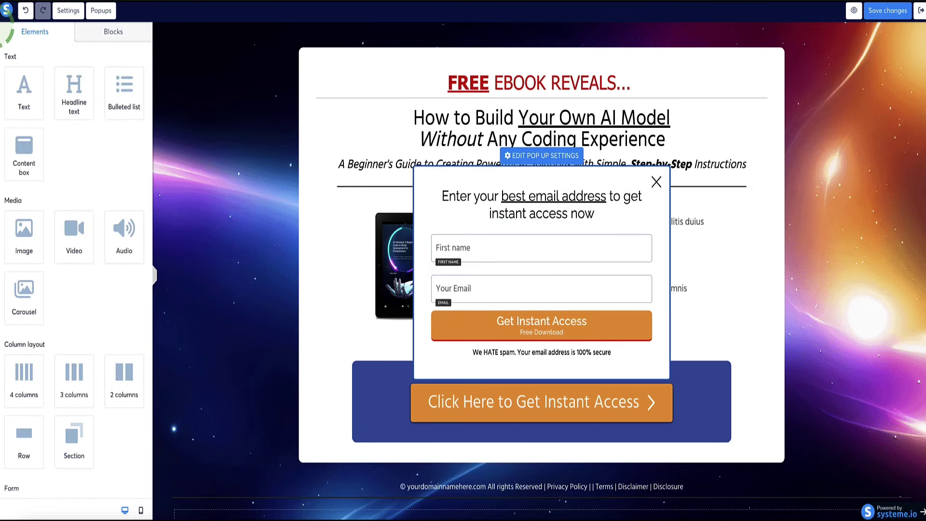
{"action": "scroll", "coordinate": [39, 135], "scroll_direction": "down", "scroll_amount": 5}
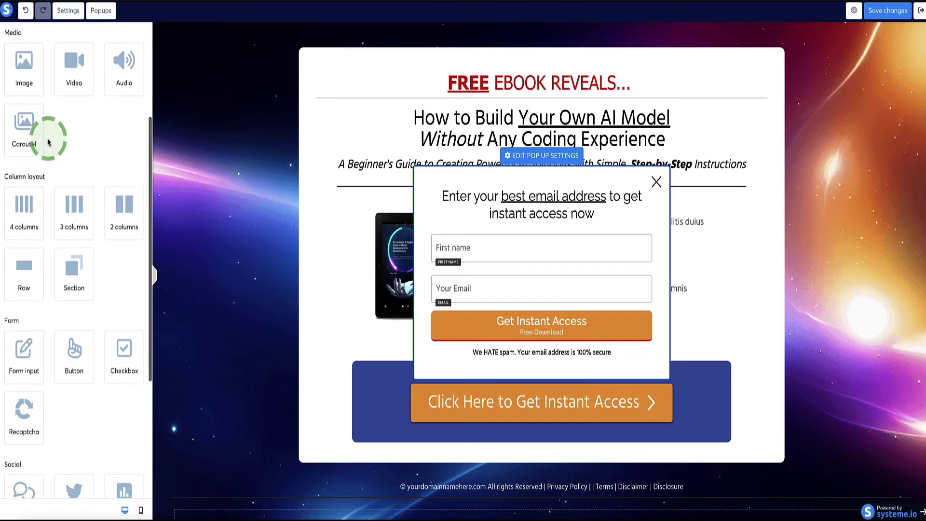
- Add a Phone number form input to the popup and move it below the email field
{"action": "scroll", "coordinate": [25, 168], "scroll_direction": "down", "scroll_amount": 2}
{"action": "left_click_drag", "start_coordinate": [32, 167], "coordinate": [518, 247]}
{"action": "left_click", "coordinate": [504, 224]}
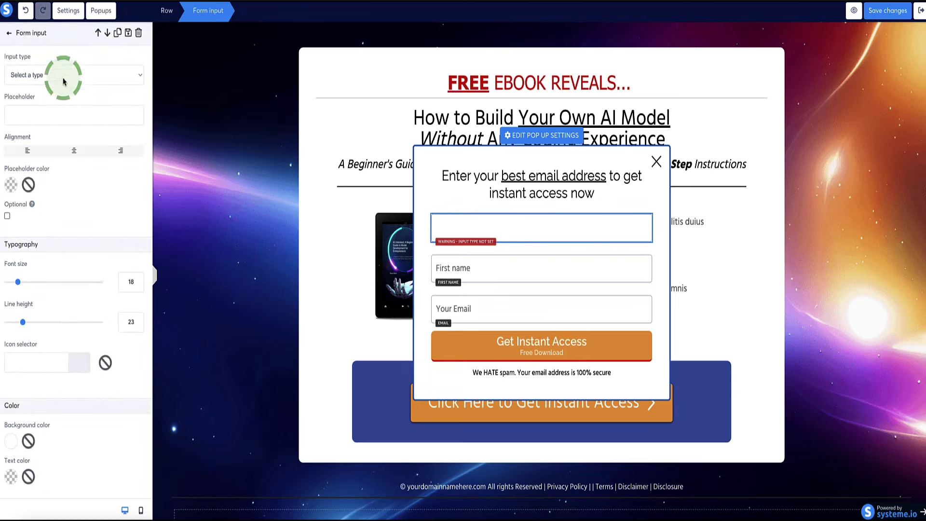
{"action": "left_click", "coordinate": [135, 75]}
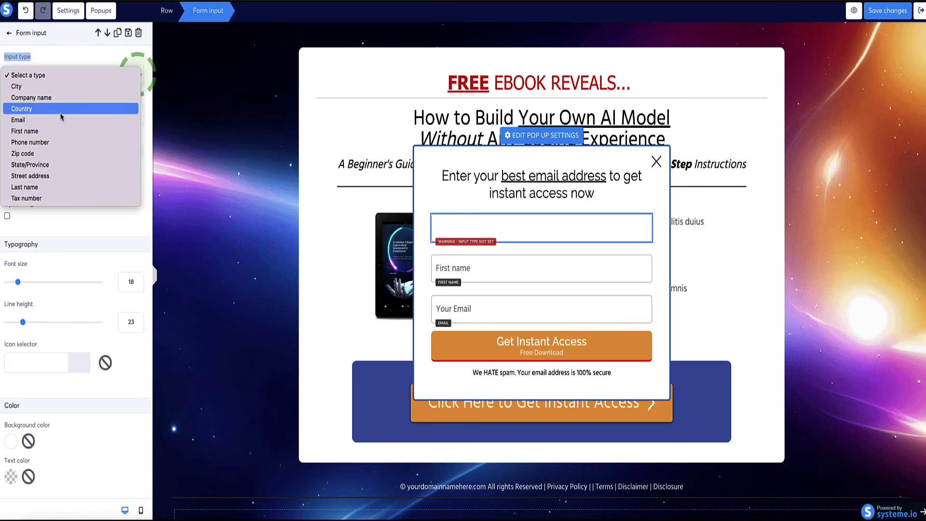
{"action": "left_click", "coordinate": [30, 143]}
{"action": "left_click", "coordinate": [515, 229]}
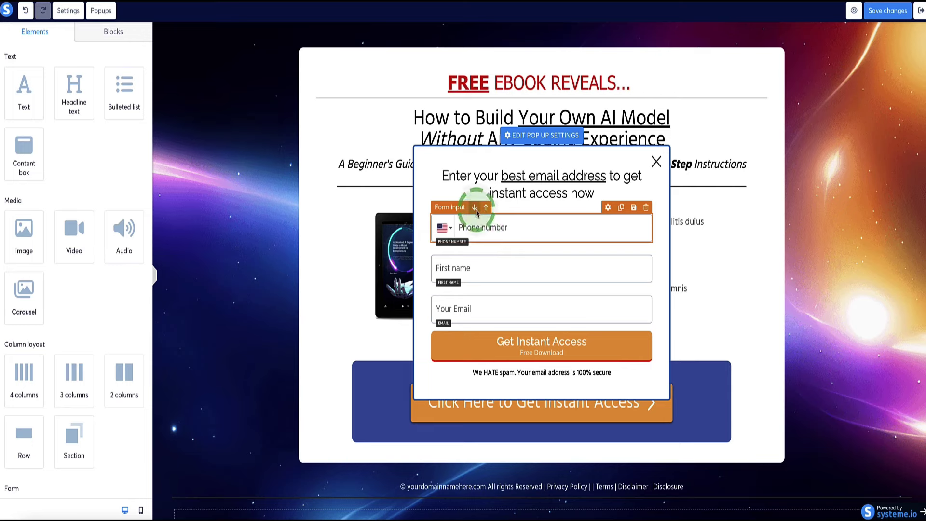
{"action": "left_click", "coordinate": [476, 213]}
{"action": "left_click", "coordinate": [474, 247]}
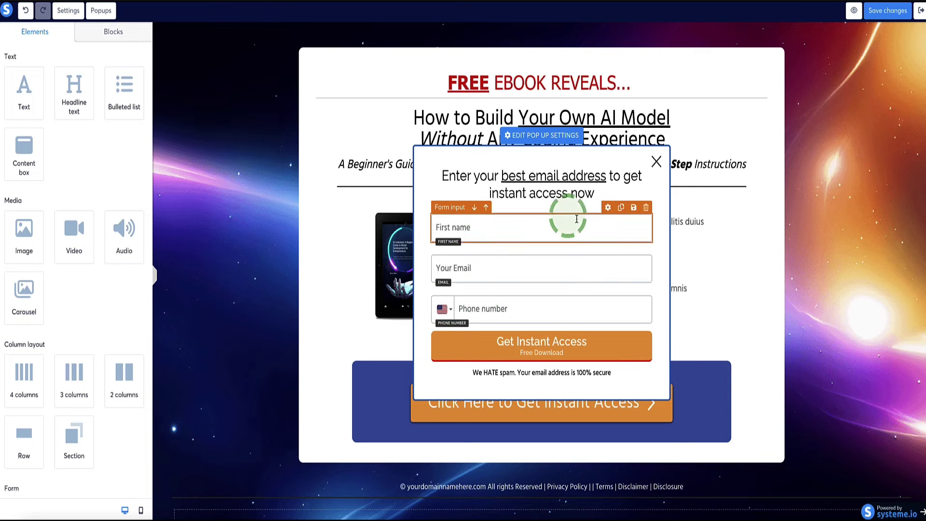
- Delete the phone number field from the popup form
{"action": "left_click", "coordinate": [517, 301]}
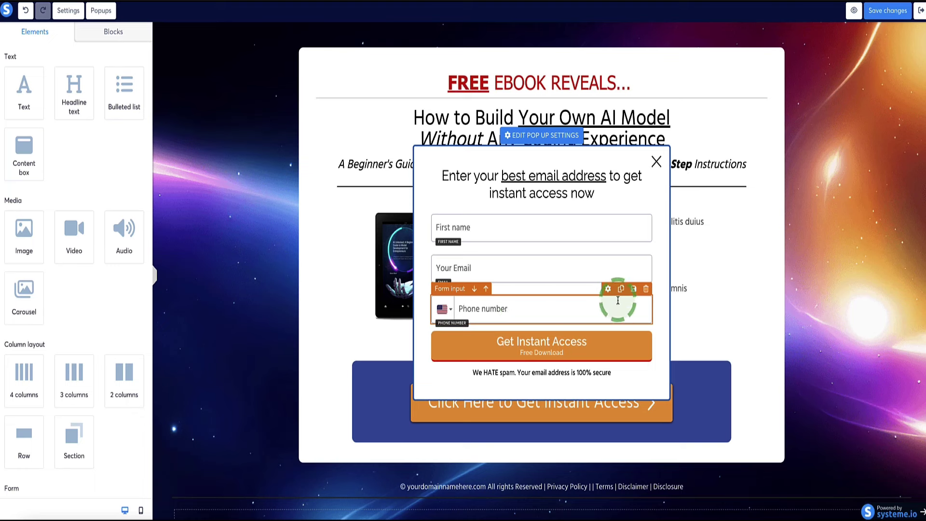
{"action": "left_click", "coordinate": [646, 289]}
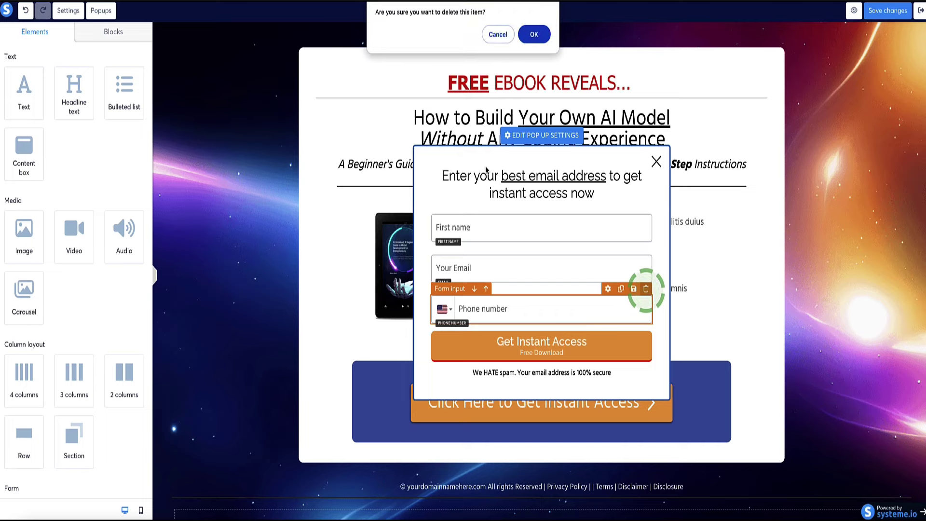
{"action": "left_click", "coordinate": [534, 35]}
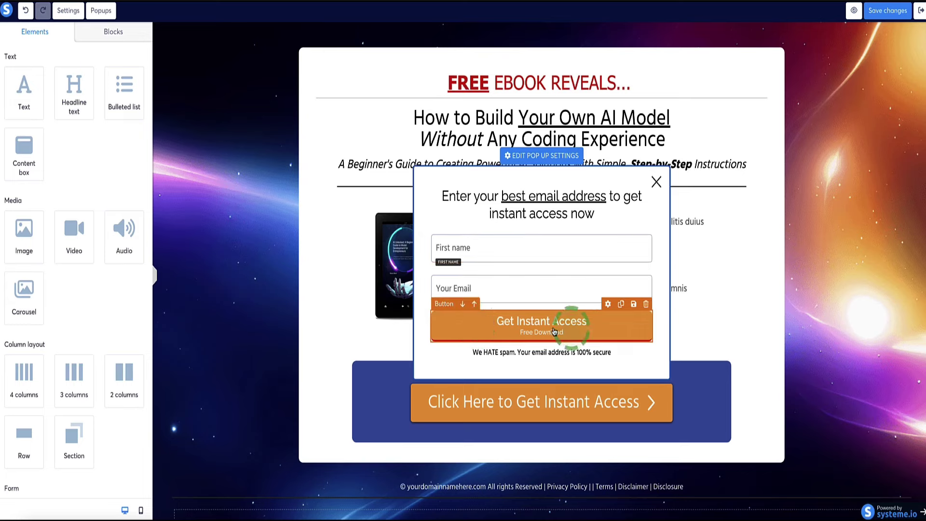
- Keep Submit form as the action of the popup's Get Instant Access button and redirect registered contacts to the next step
{"action": "left_click", "coordinate": [487, 323]}
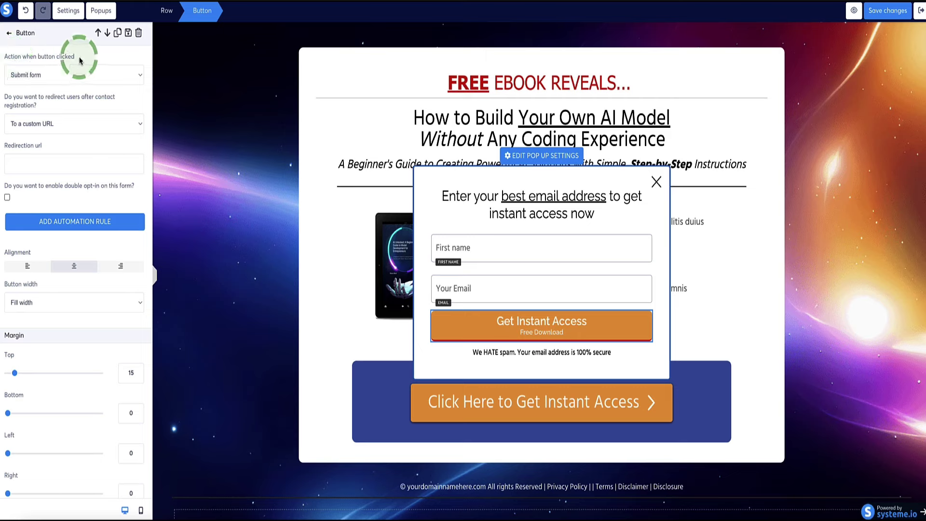
{"action": "triple_click", "coordinate": [18, 58]}
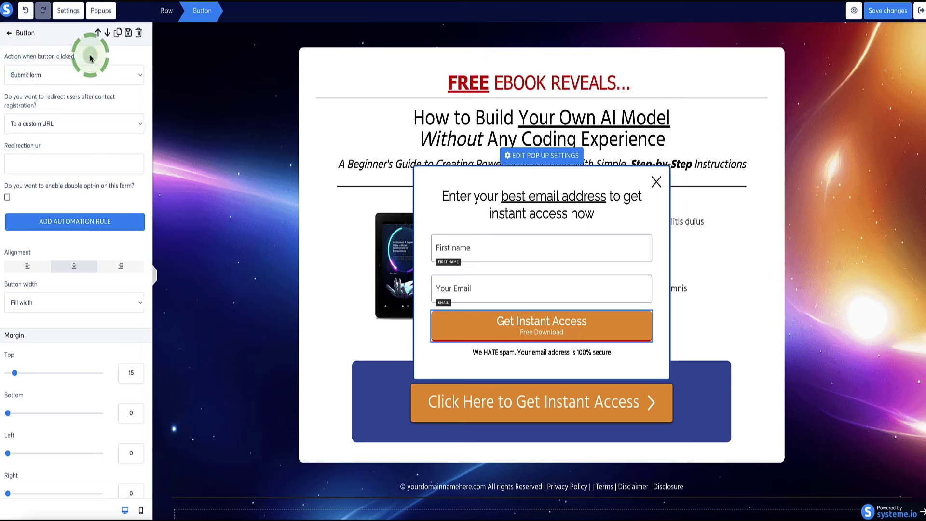
{"action": "left_click", "coordinate": [124, 78]}
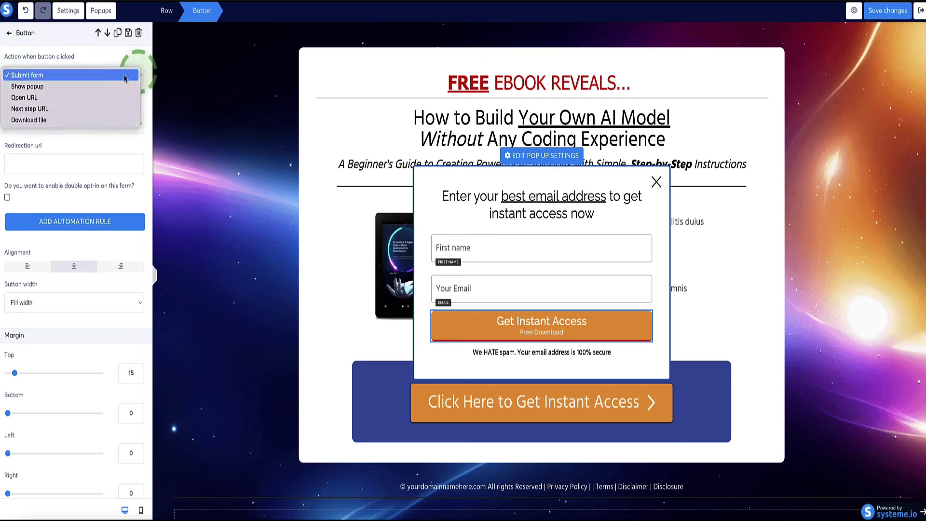
{"action": "left_click", "coordinate": [27, 75]}
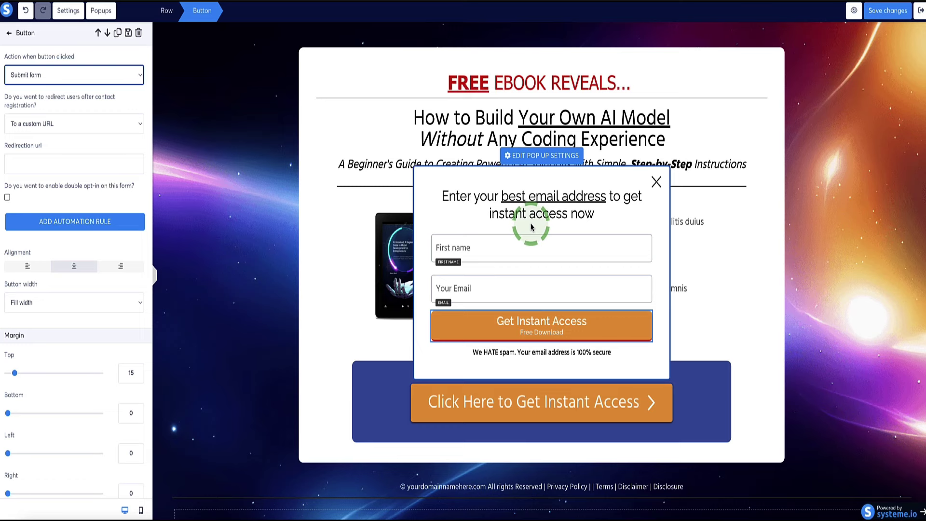
{"action": "left_click_drag", "start_coordinate": [65, 111], "coordinate": [3, 102]}
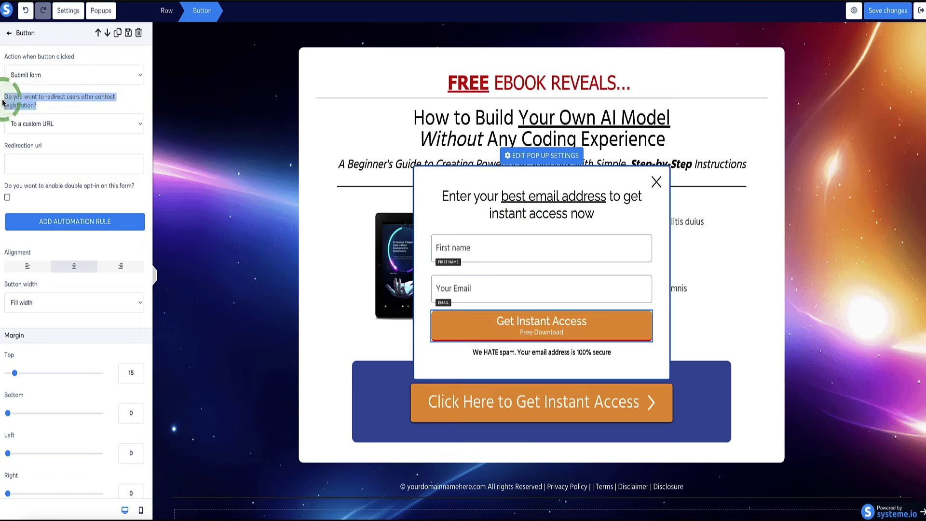
{"action": "left_click", "coordinate": [55, 103]}
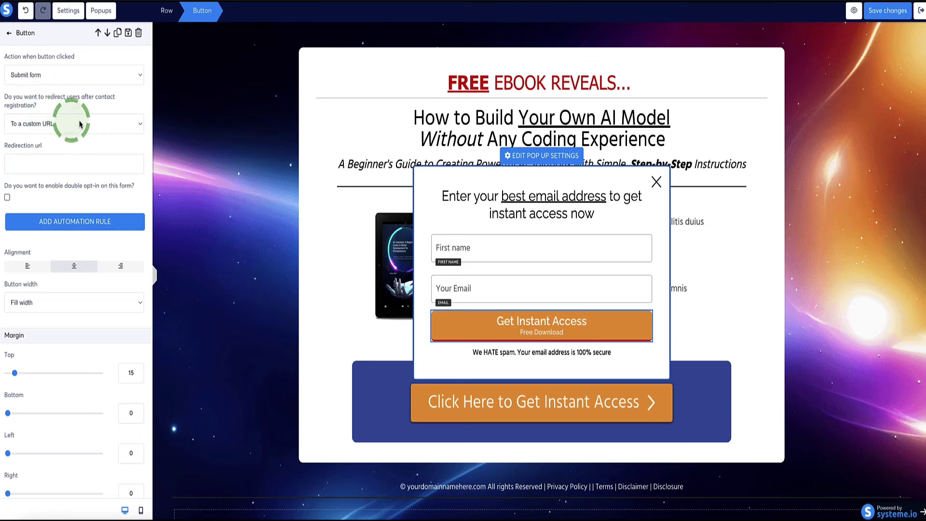
{"action": "left_click", "coordinate": [138, 125]}
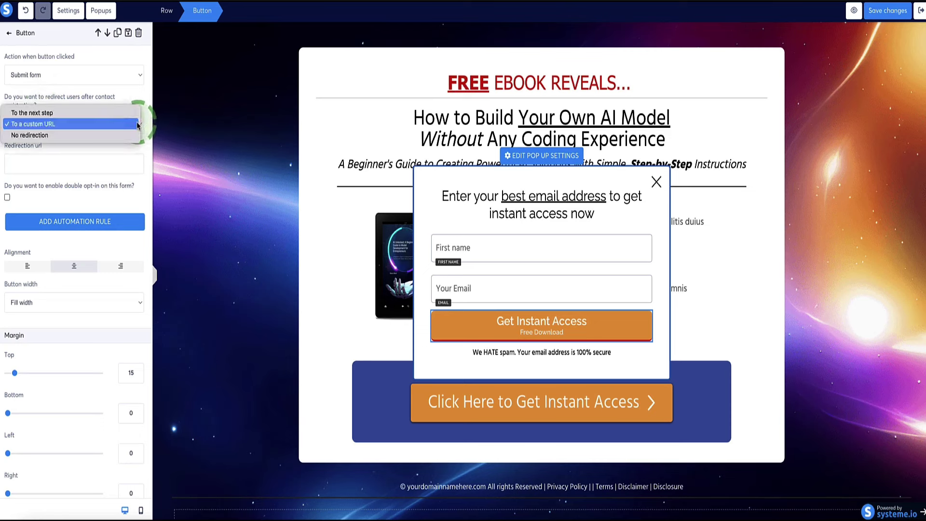
{"action": "left_click", "coordinate": [29, 113]}
{"action": "left_click", "coordinate": [507, 330]}
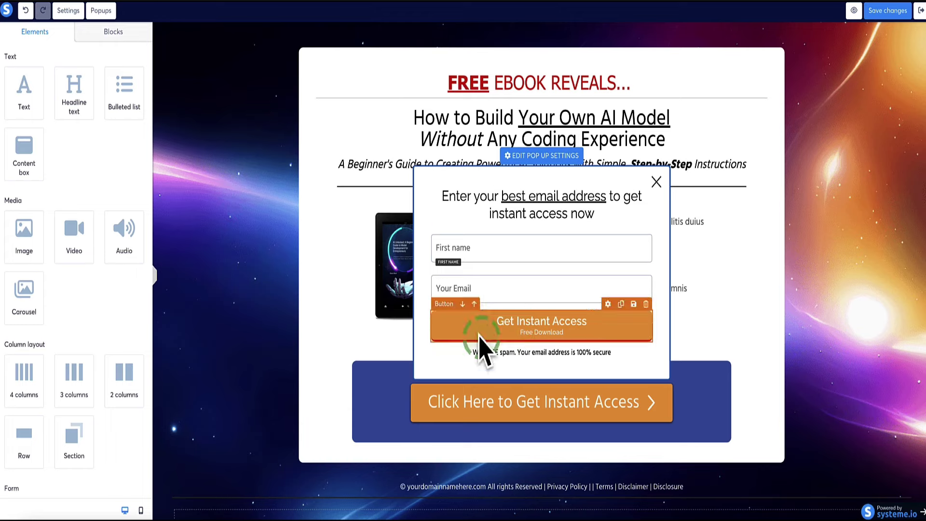
- Apply a Mid shadow to the popup's Get Instant Access button and save the page changes
{"action": "left_click", "coordinate": [465, 331]}
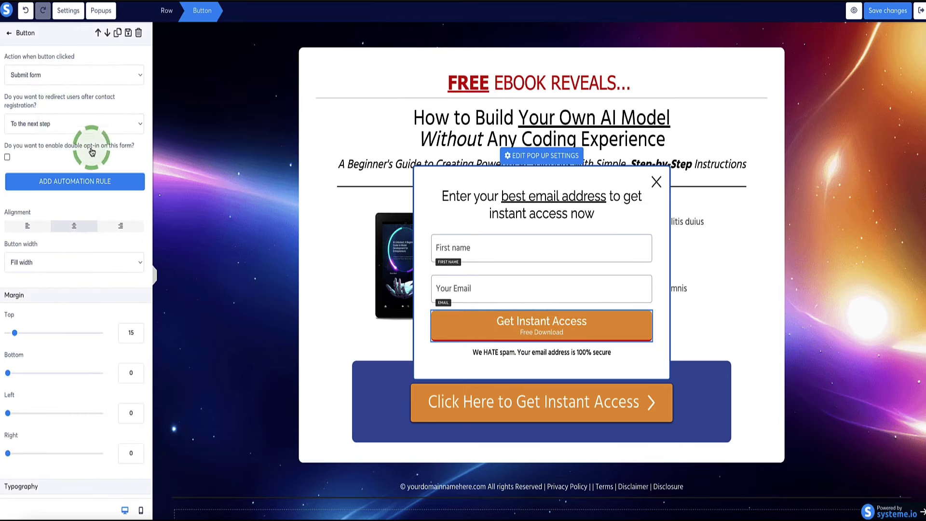
{"action": "scroll", "coordinate": [92, 147], "scroll_direction": "down", "scroll_amount": 15}
{"action": "scroll", "coordinate": [91, 152], "scroll_direction": "down", "scroll_amount": 3}
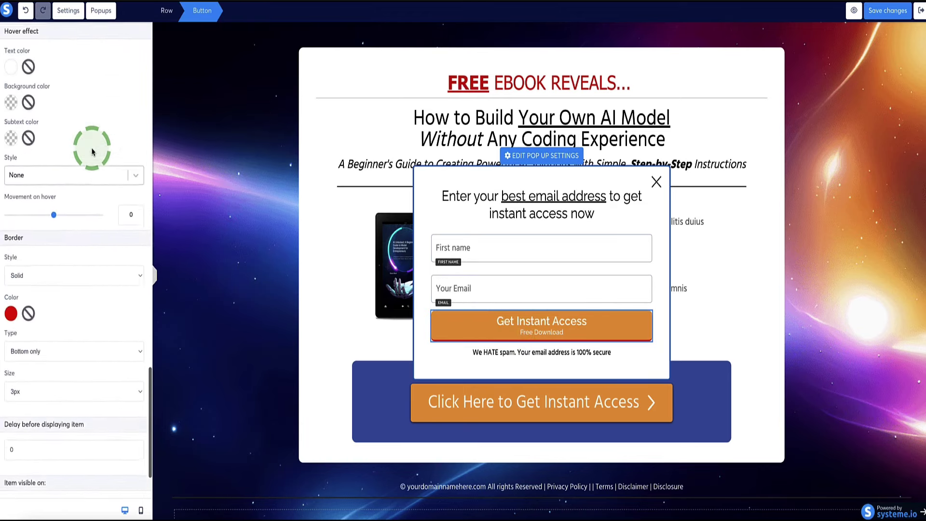
{"action": "scroll", "coordinate": [99, 161], "scroll_direction": "up", "scroll_amount": 5}
{"action": "scroll", "coordinate": [98, 161], "scroll_direction": "up", "scroll_amount": 3}
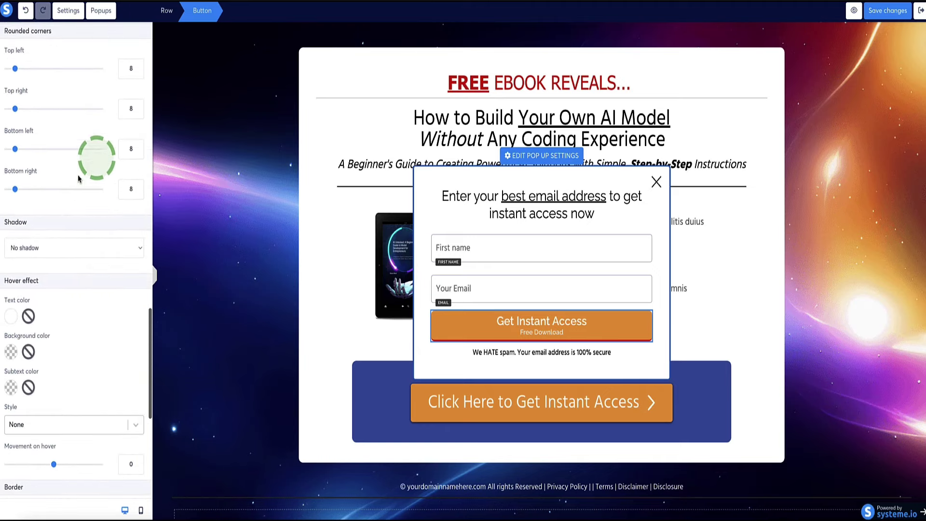
{"action": "left_click", "coordinate": [135, 248]}
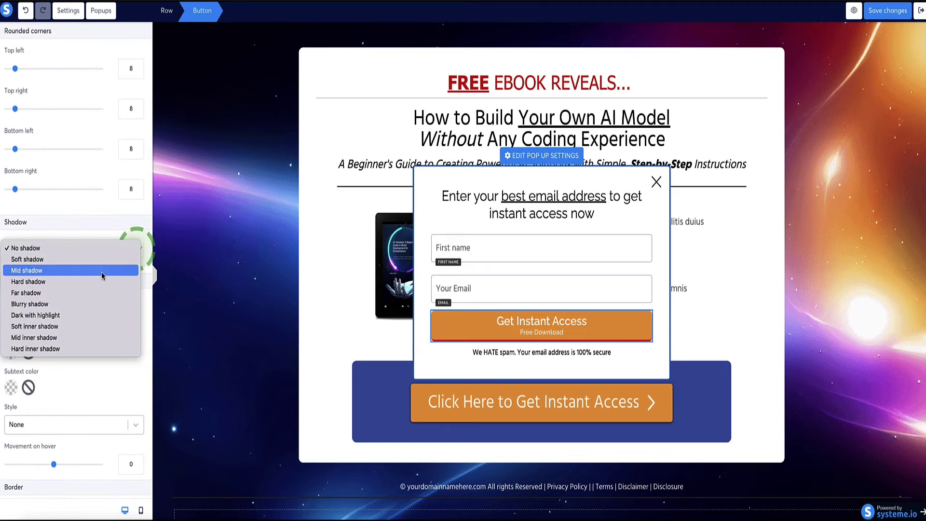
{"action": "left_click", "coordinate": [42, 272]}
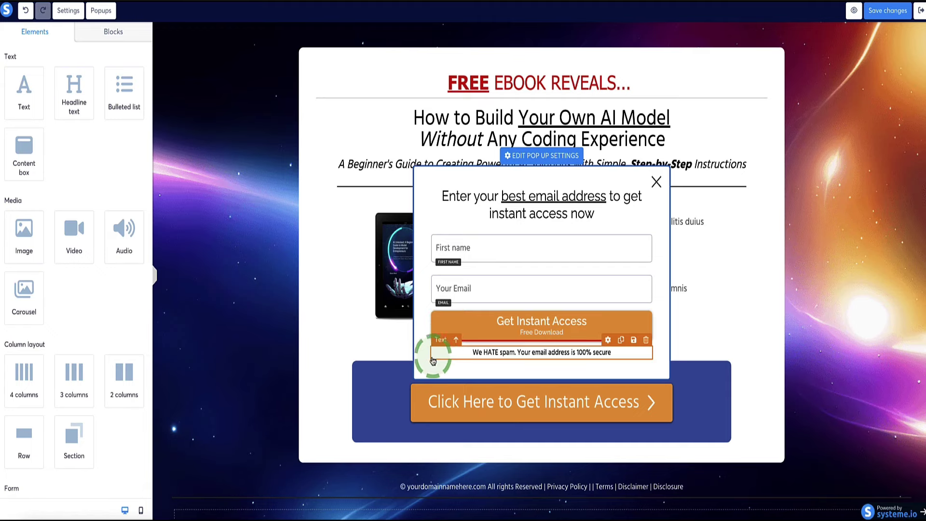
{"action": "left_click", "coordinate": [894, 14]}
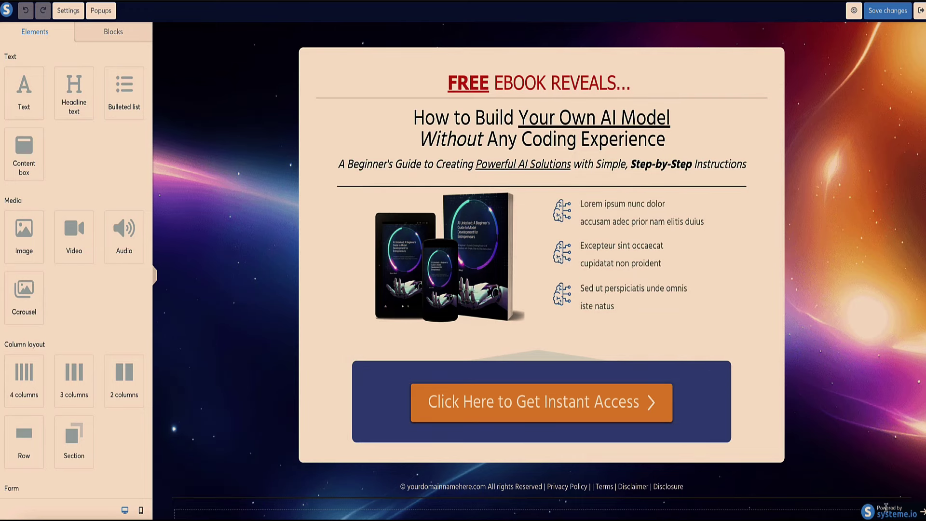
- Turn off the affiliate badge in the squeeze page's settings and save the changes
{"action": "left_click", "coordinate": [76, 12]}
{"action": "scroll", "coordinate": [94, 184], "scroll_direction": "down", "scroll_amount": 10}
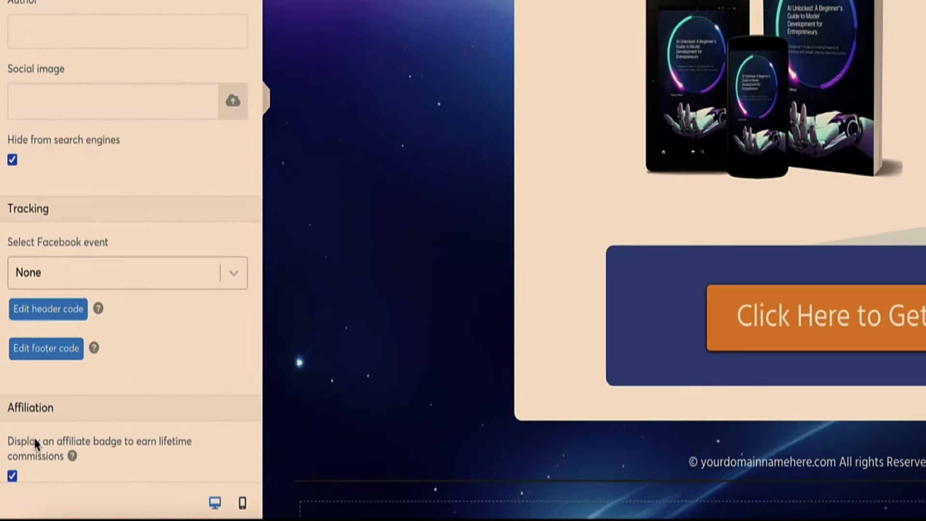
{"action": "left_click", "coordinate": [7, 494]}
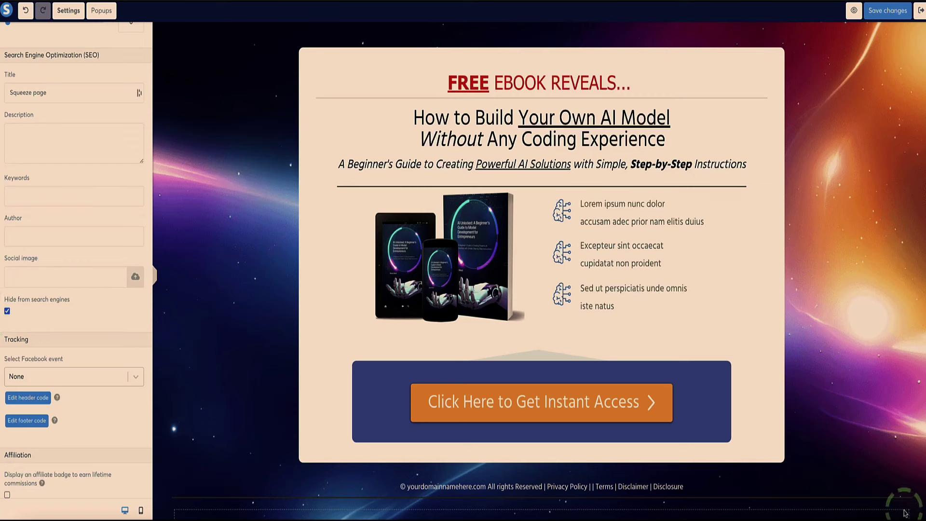
{"action": "left_click", "coordinate": [890, 9]}
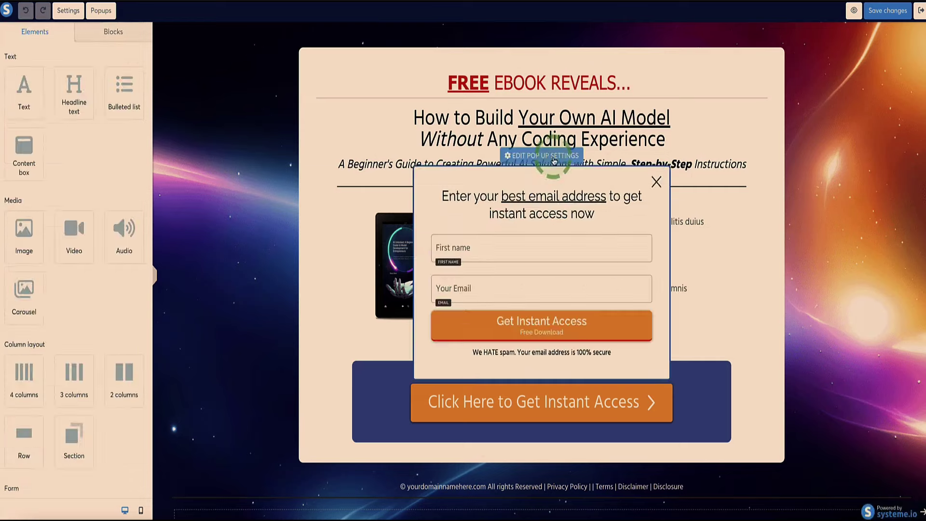
- Leave the squeeze page editor and open the funnel's Thank You / Download Page for editing
{"action": "left_click", "coordinate": [920, 10]}
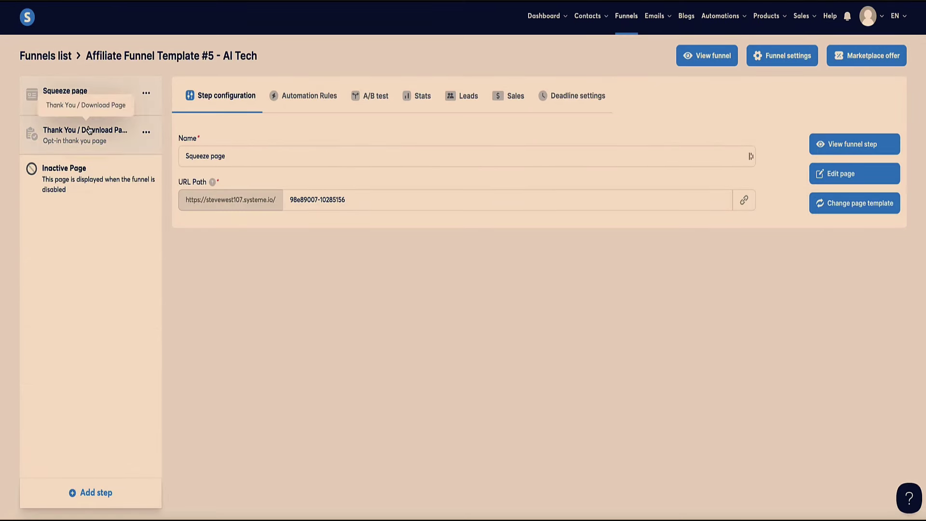
{"action": "left_click", "coordinate": [89, 129]}
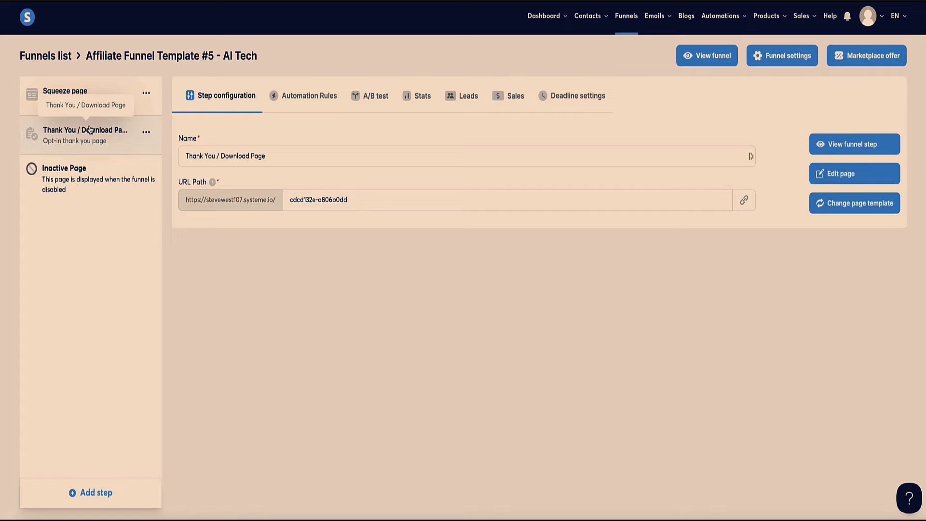
{"action": "left_click", "coordinate": [842, 177]}
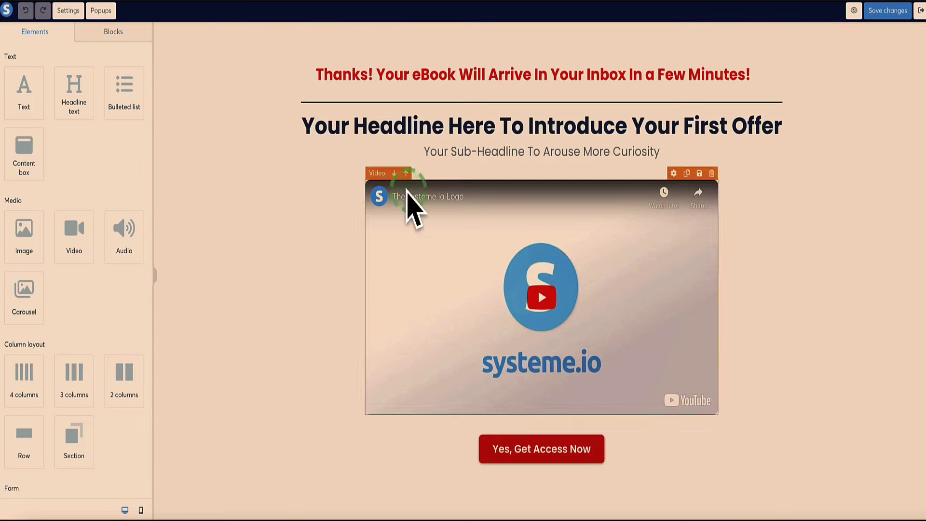
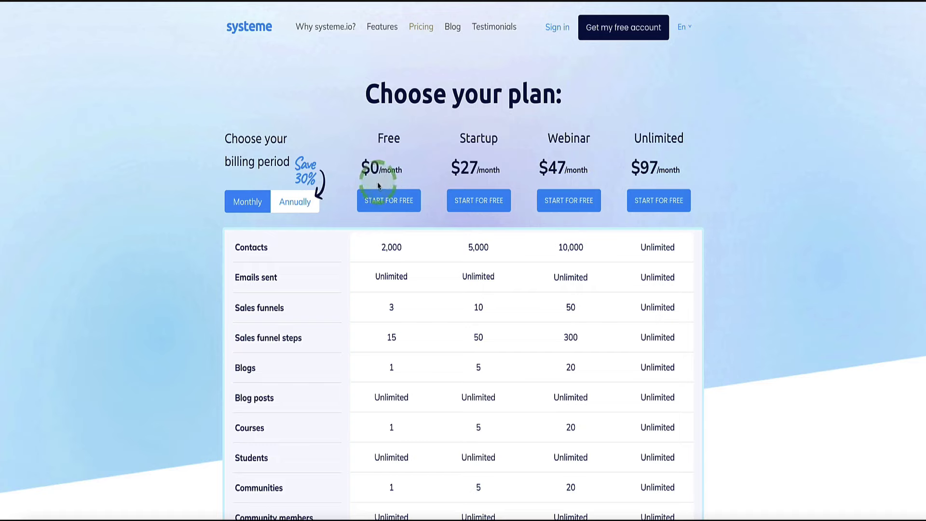
- Examine the Free plan's limits for contacts, courses and tags in the systeme.io pricing table
{"action": "scroll", "coordinate": [364, 164], "scroll_direction": "down", "scroll_amount": 2}
{"action": "double_click", "coordinate": [389, 172]}
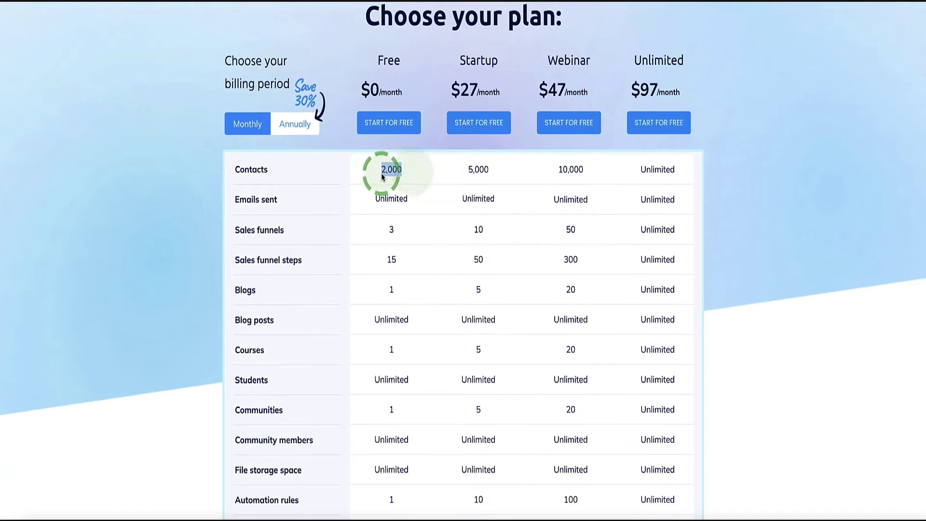
{"action": "scroll", "coordinate": [368, 206], "scroll_direction": "down", "scroll_amount": 2}
{"action": "scroll", "coordinate": [390, 217], "scroll_direction": "down", "scroll_amount": 1}
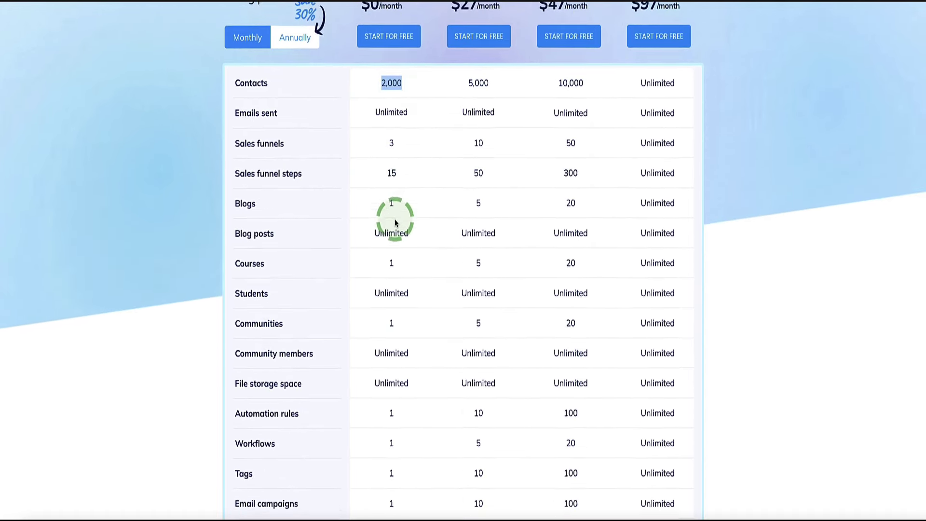
{"action": "double_click", "coordinate": [391, 257]}
{"action": "scroll", "coordinate": [376, 251], "scroll_direction": "down", "scroll_amount": 3}
{"action": "scroll", "coordinate": [379, 270], "scroll_direction": "down", "scroll_amount": 2}
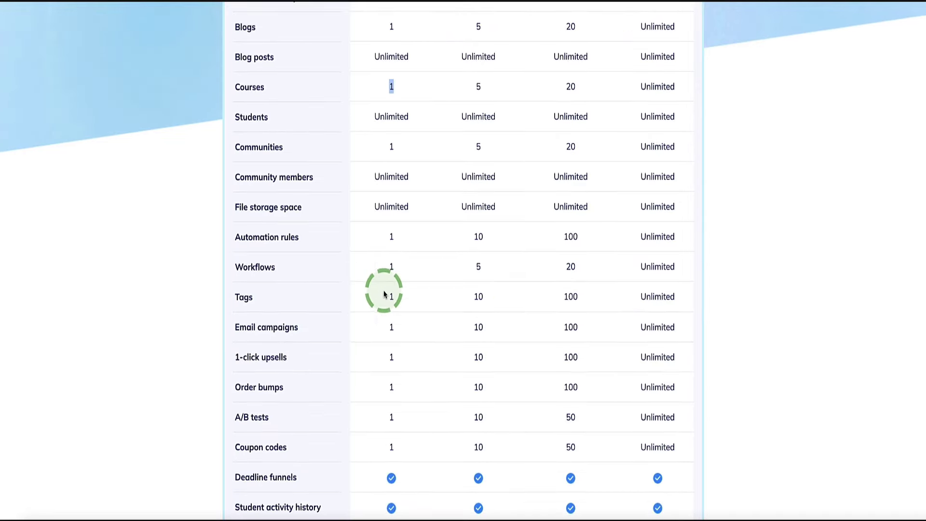
{"action": "double_click", "coordinate": [381, 299]}
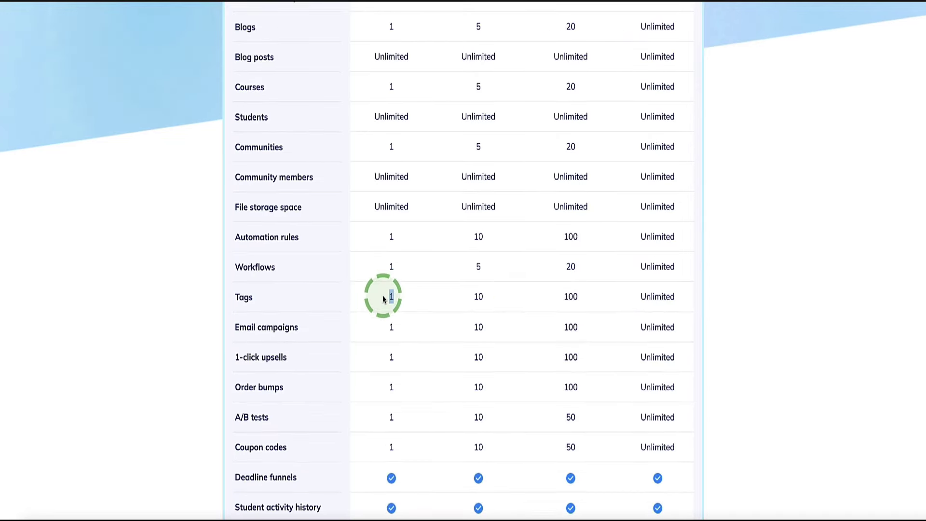
{"action": "left_click", "coordinate": [385, 300]}
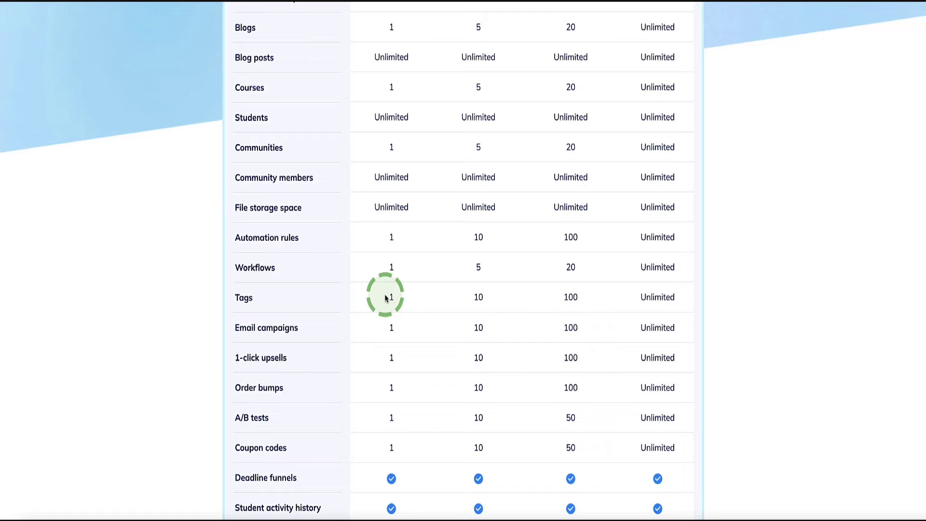
- Show the systeme.io plan prices for annual billing
{"action": "scroll", "coordinate": [386, 298], "scroll_direction": "up", "scroll_amount": 7}
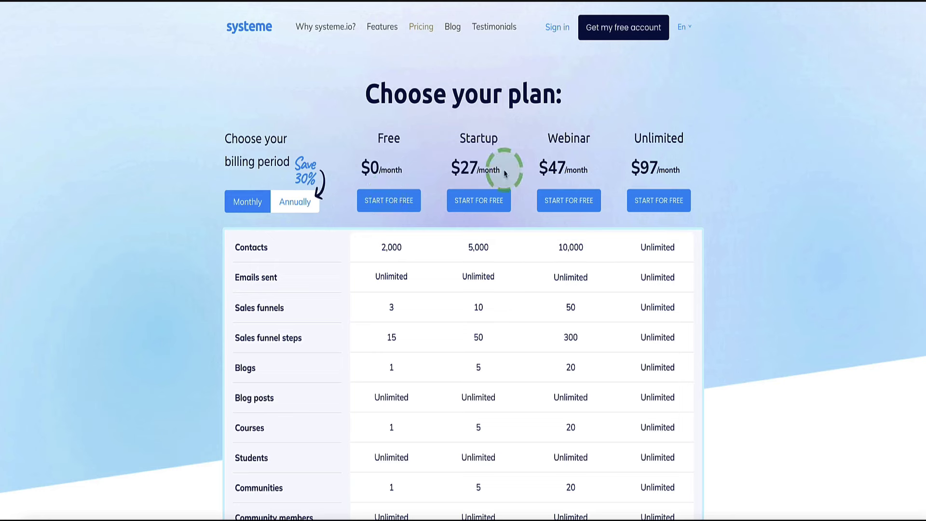
{"action": "left_click", "coordinate": [300, 202]}
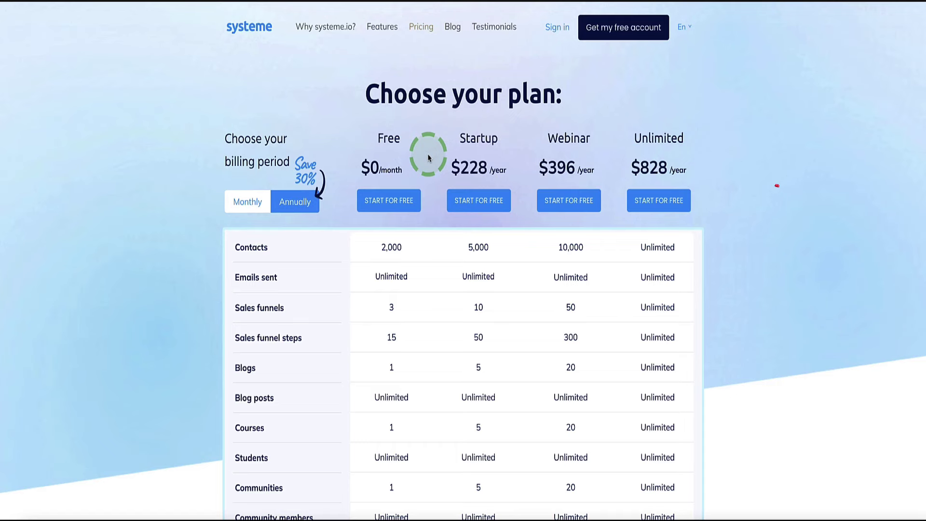
- Examine the Startup plan's annual price in the pricing table
{"action": "left_click_drag", "start_coordinate": [449, 129], "coordinate": [500, 166]}
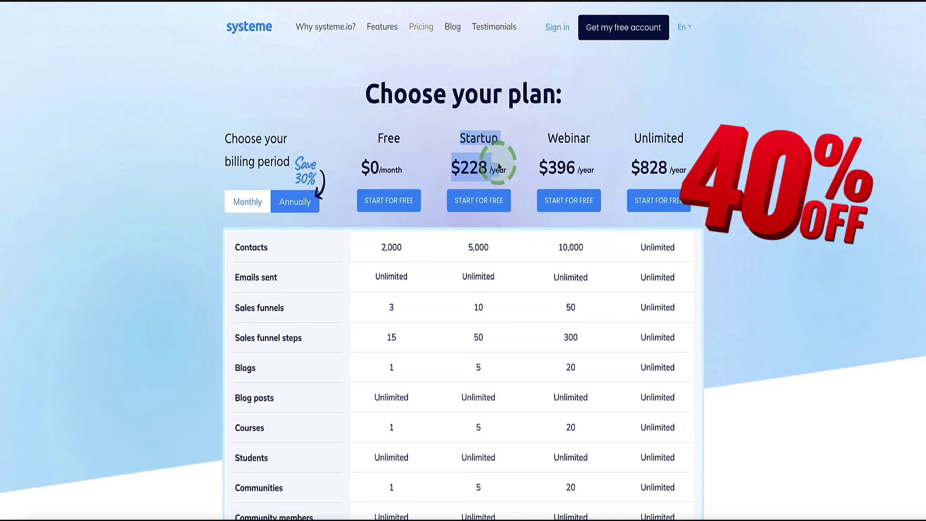
{"action": "left_click", "coordinate": [460, 164]}
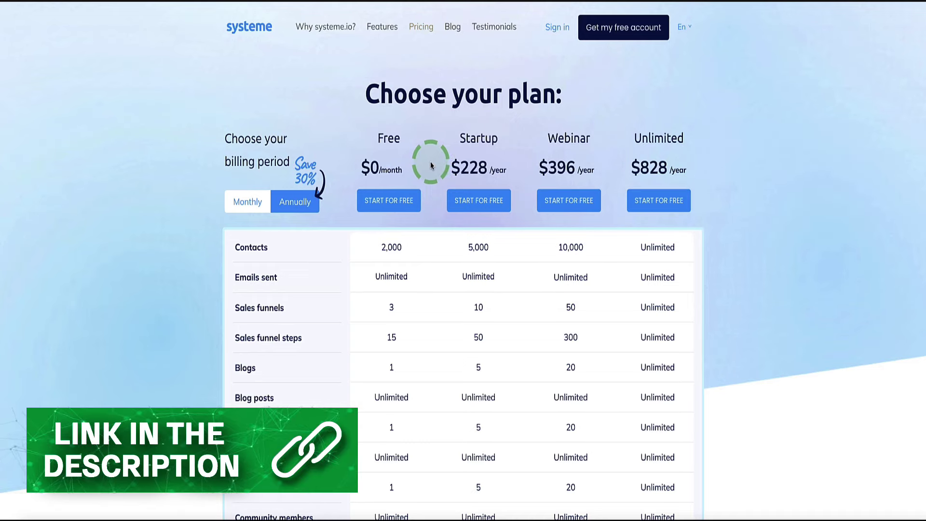
{"action": "left_click_drag", "start_coordinate": [458, 138], "coordinate": [500, 142]}
{"action": "left_click", "coordinate": [501, 142]}
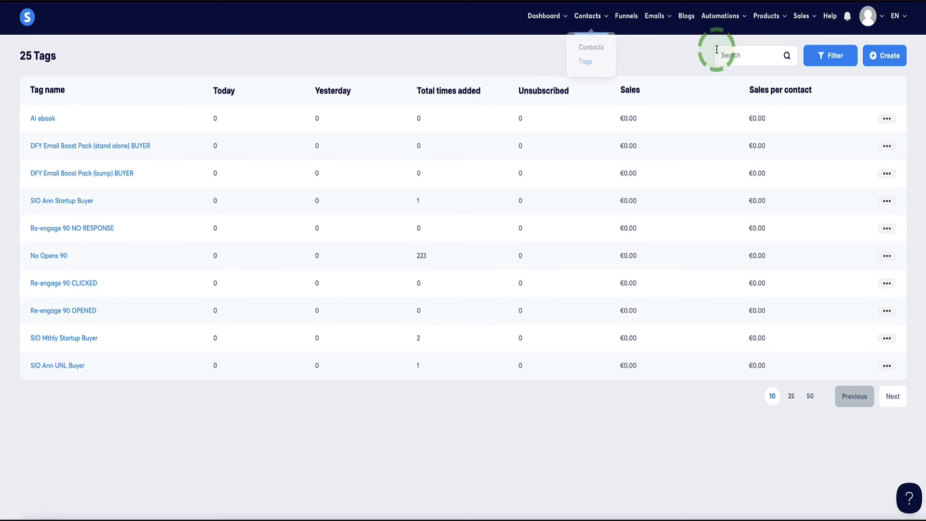
- Create an email campaign named "AI Ebook Campaign" and open it from the campaigns list
{"action": "mouse_move", "coordinate": [654, 19]}
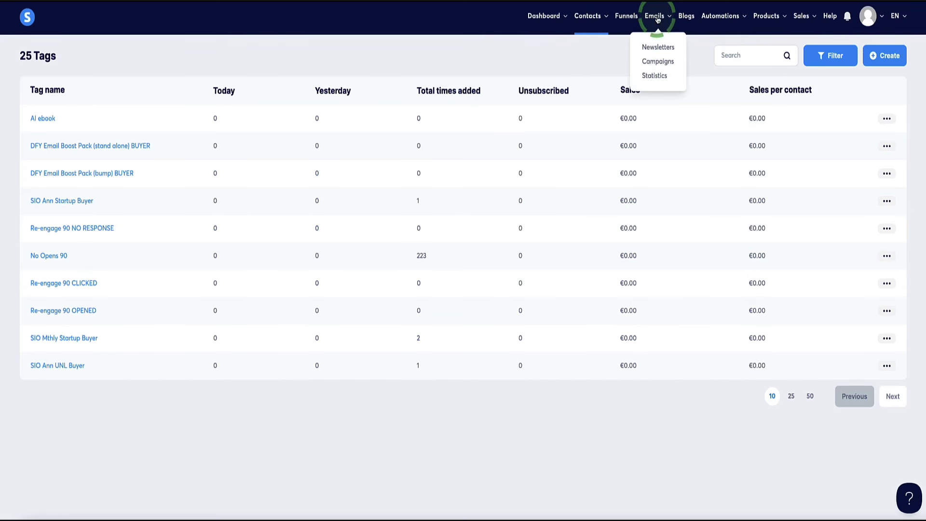
{"action": "left_click", "coordinate": [657, 59]}
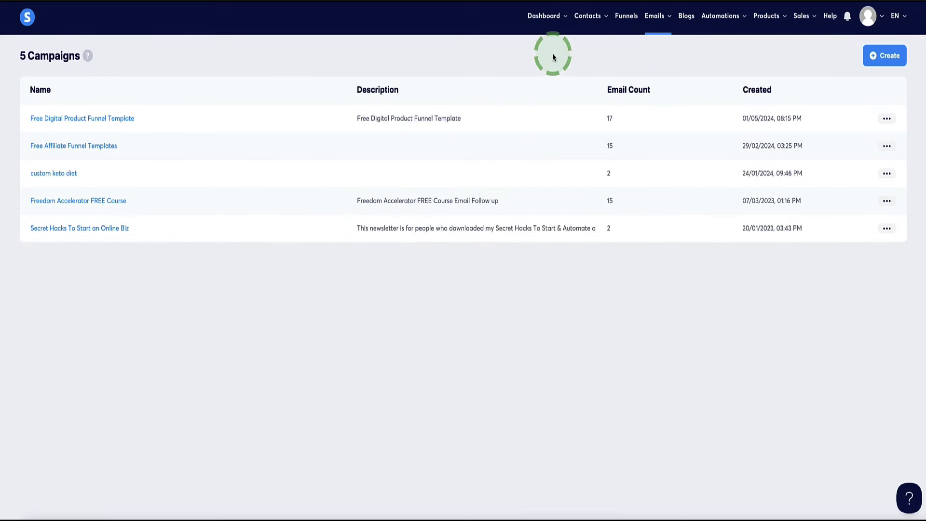
{"action": "left_click", "coordinate": [885, 55]}
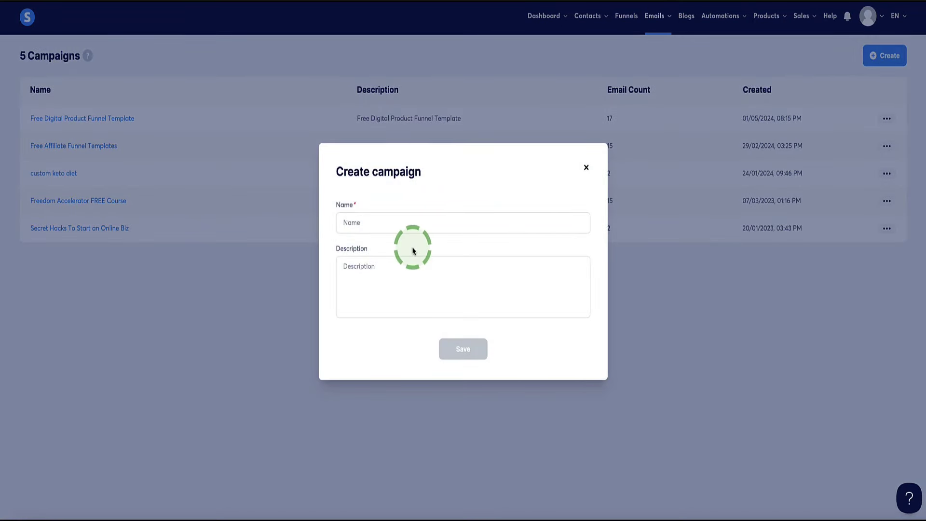
{"action": "left_click", "coordinate": [413, 225]}
{"action": "type", "text": "AI Ebook Campaign"}
{"action": "left_click", "coordinate": [447, 344]}
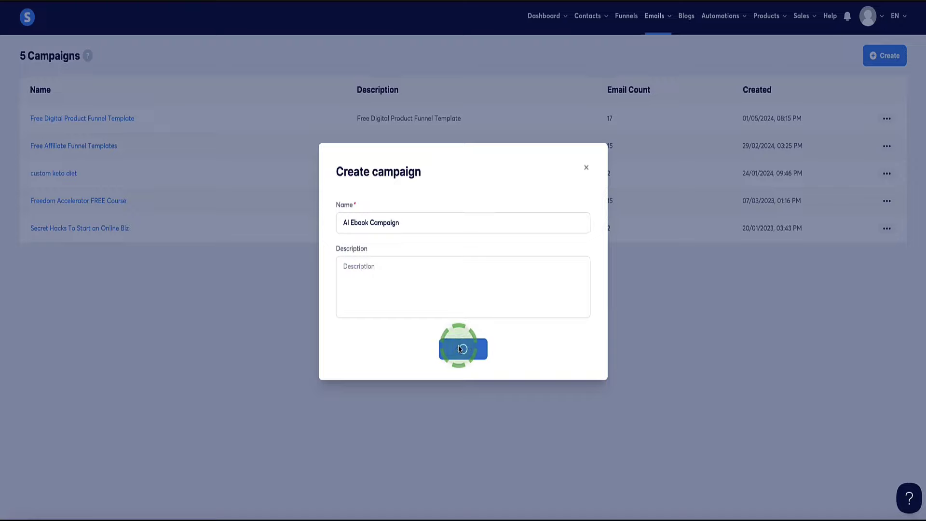
{"action": "left_click", "coordinate": [71, 123]}
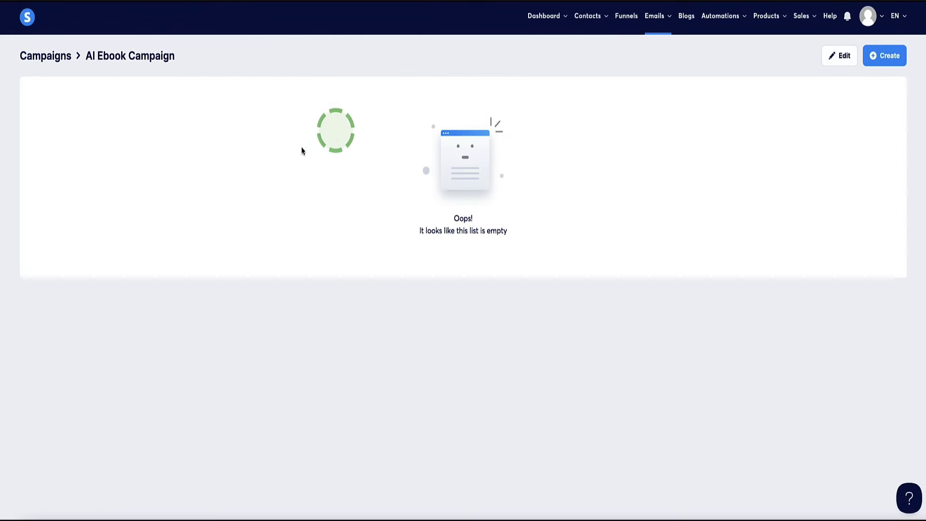
- Add a campaign email with the subject "Welcome! Here's Your Free eBook", the business-domain sender address and the classic editor
{"action": "left_click", "coordinate": [887, 62]}
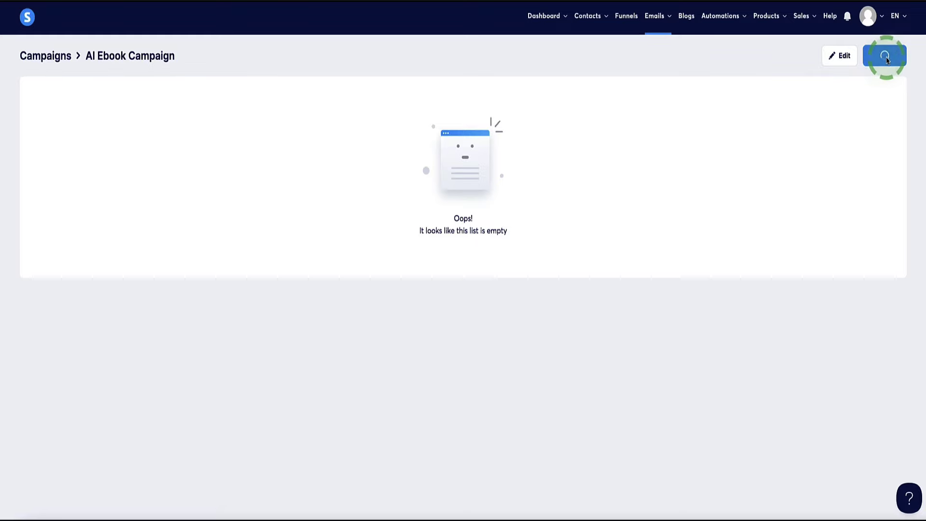
{"action": "left_click", "coordinate": [403, 202]}
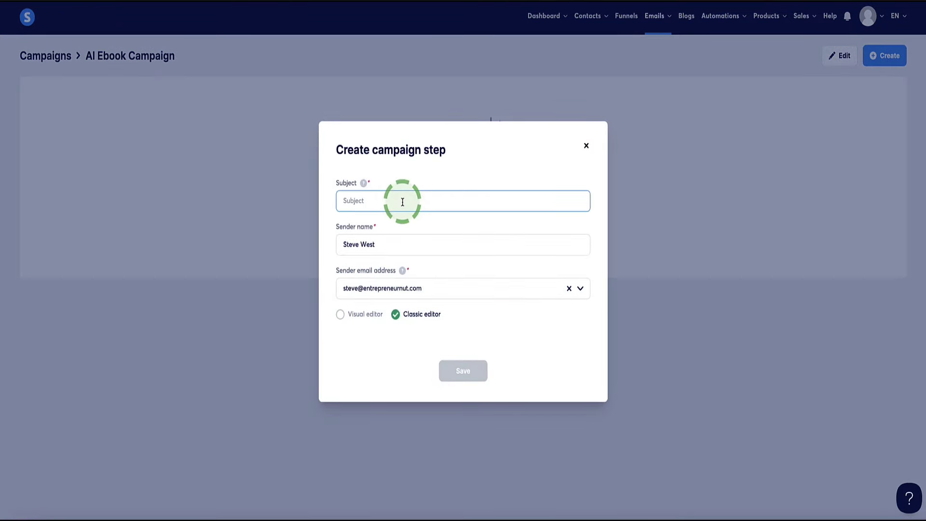
{"action": "type", "text": "Welcome! Here's Your Free eBook"}
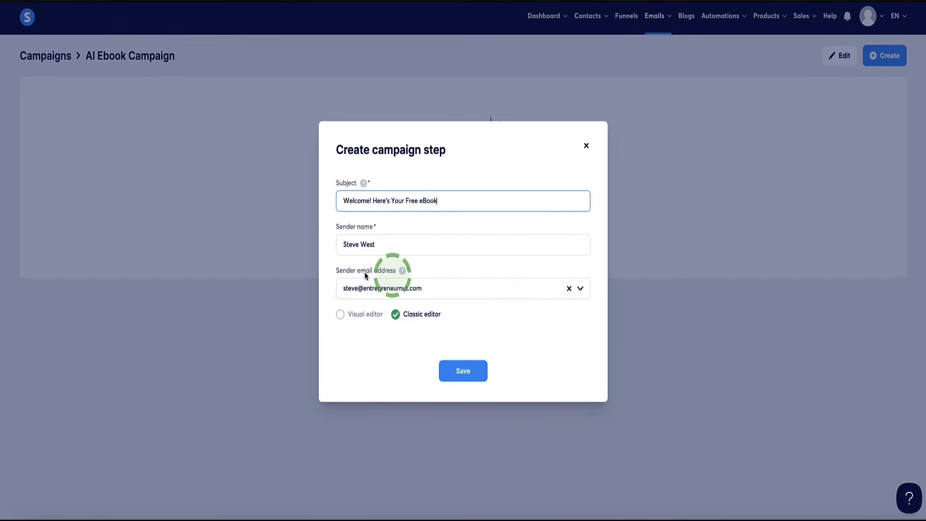
{"action": "left_click", "coordinate": [581, 289]}
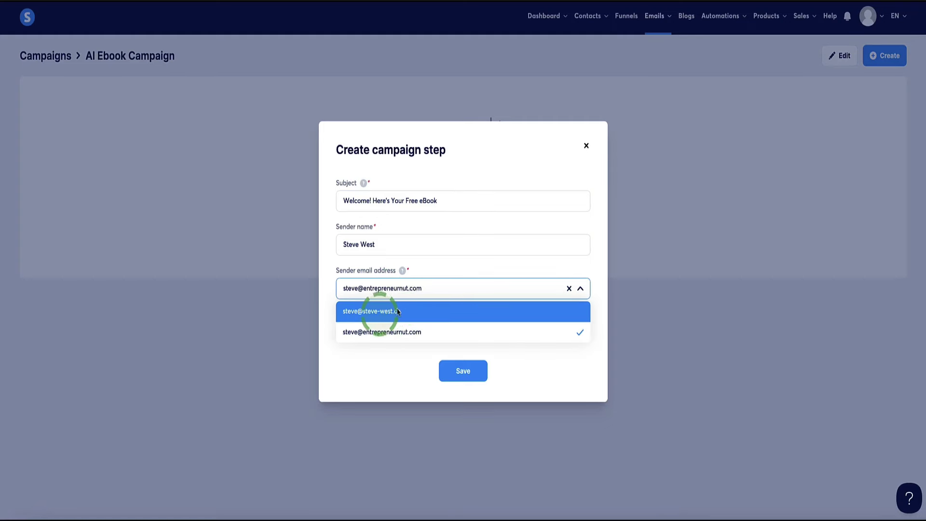
{"action": "left_click", "coordinate": [399, 330]}
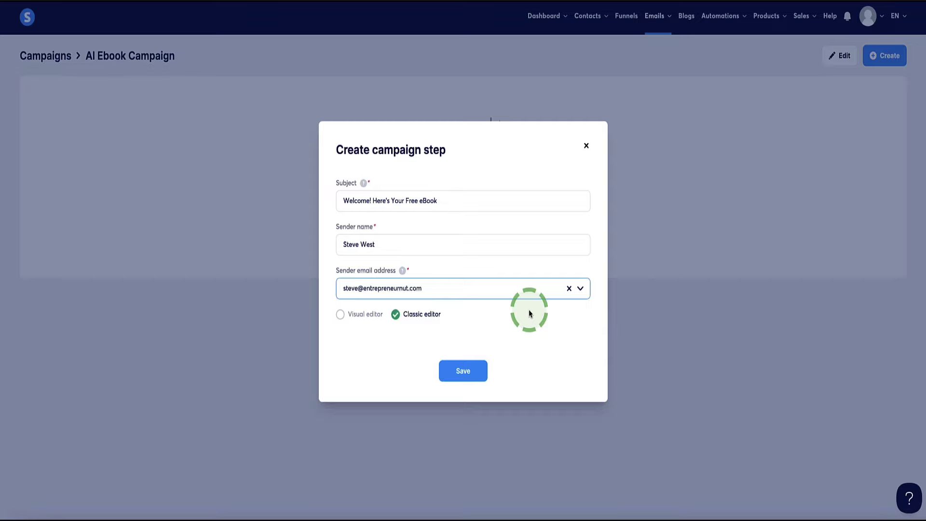
{"action": "left_click", "coordinate": [463, 372]}
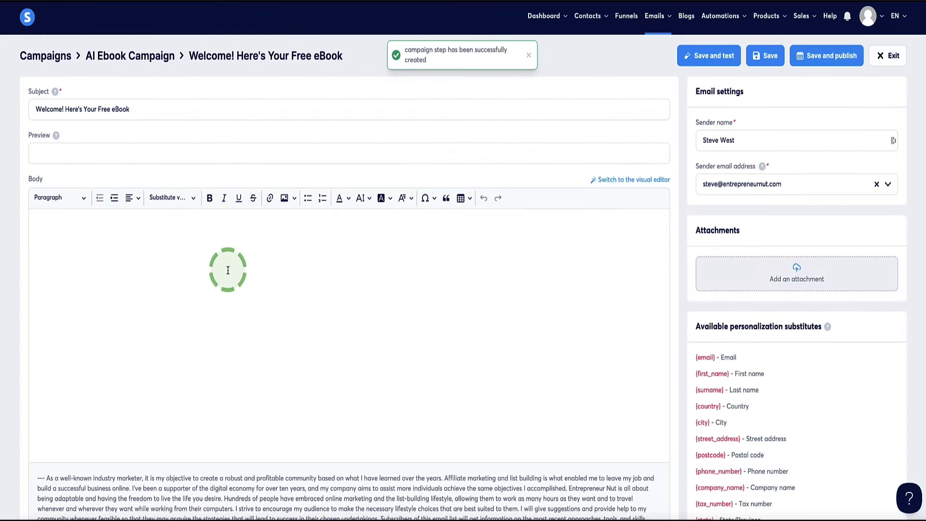
- Write a short welcome message in the email body and complete its greeting as "Hey {first_name}," with the First name variable
{"action": "scroll", "coordinate": [221, 267], "scroll_direction": "down", "scroll_amount": 1}
{"action": "scroll", "coordinate": [292, 261], "scroll_direction": "up", "scroll_amount": 1}
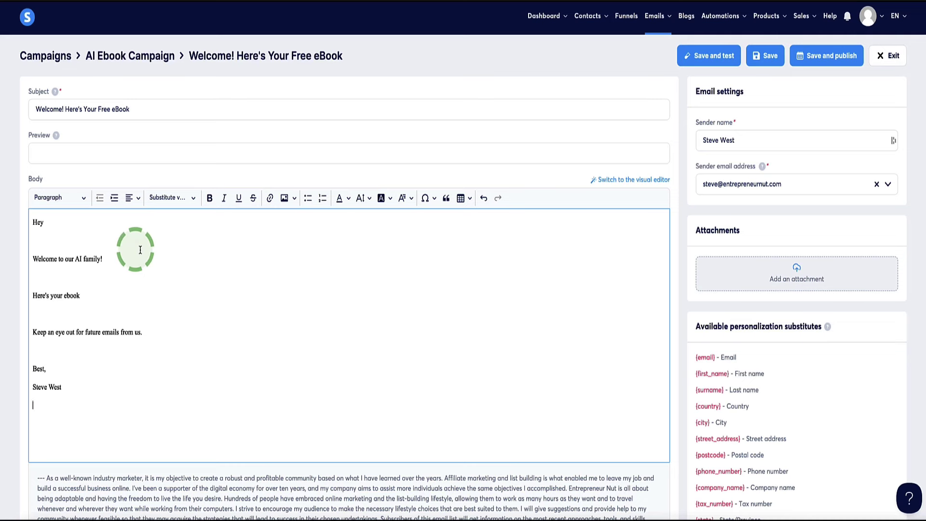
{"action": "left_click", "coordinate": [61, 220]}
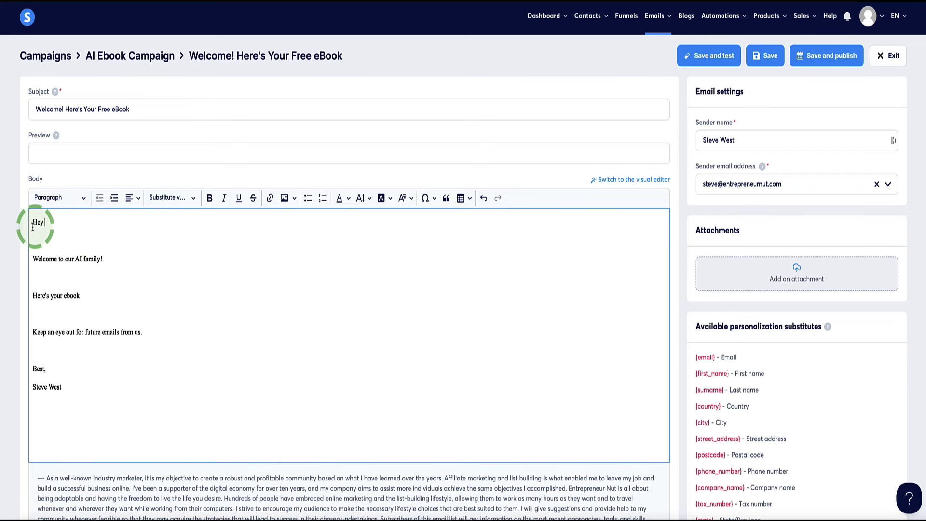
{"action": "left_click", "coordinate": [193, 199]}
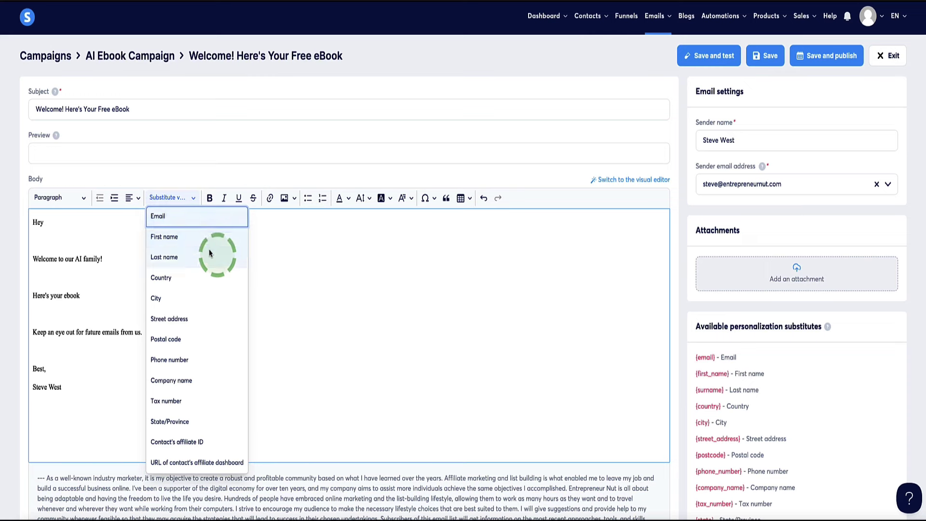
{"action": "left_click", "coordinate": [172, 236]}
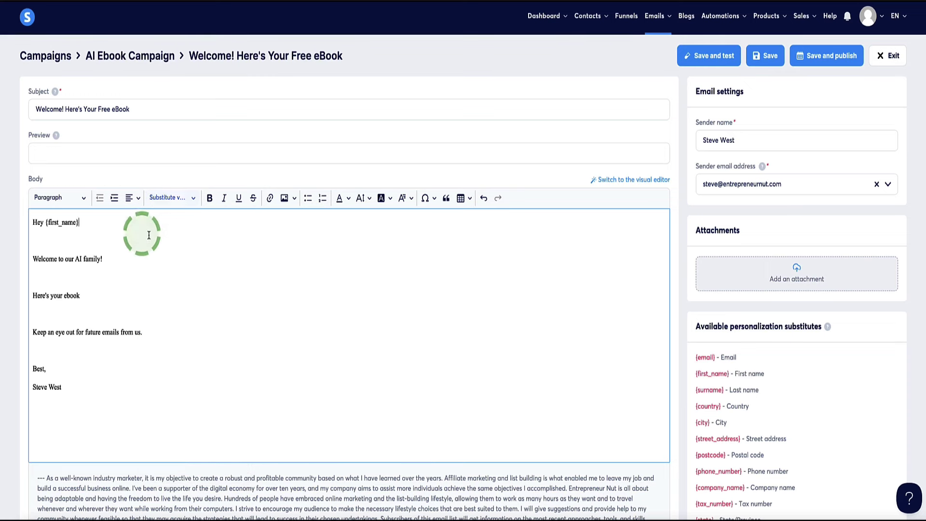
{"action": "type", "text": ","}
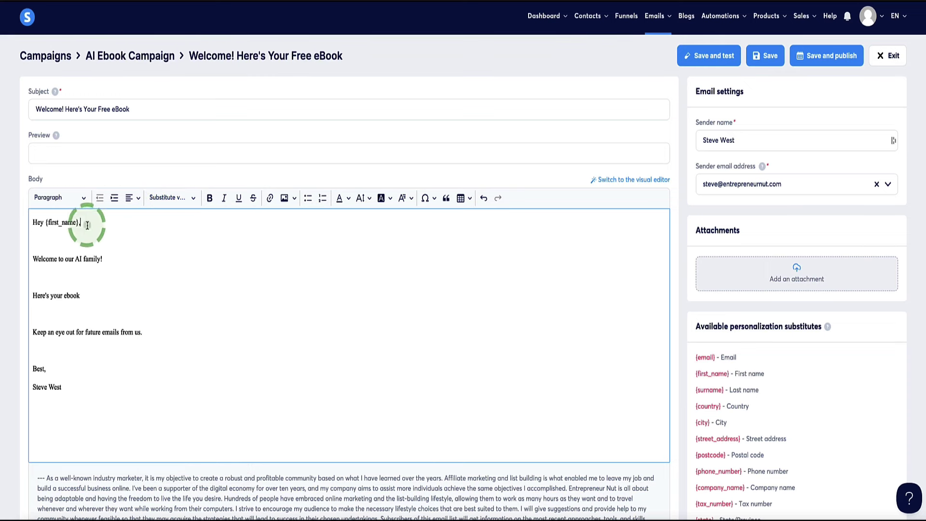
{"action": "left_click_drag", "start_coordinate": [83, 224], "coordinate": [30, 223]}
{"action": "left_click", "coordinate": [106, 223]}
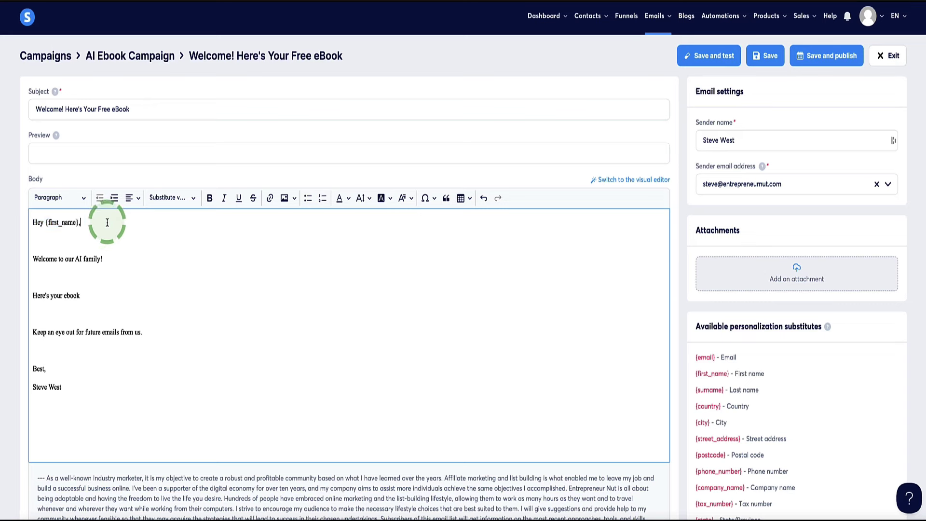
- Review the "Here's your ebook" line and the sign-off in the welcome email's body
{"action": "left_click_drag", "start_coordinate": [89, 296], "coordinate": [32, 295]}
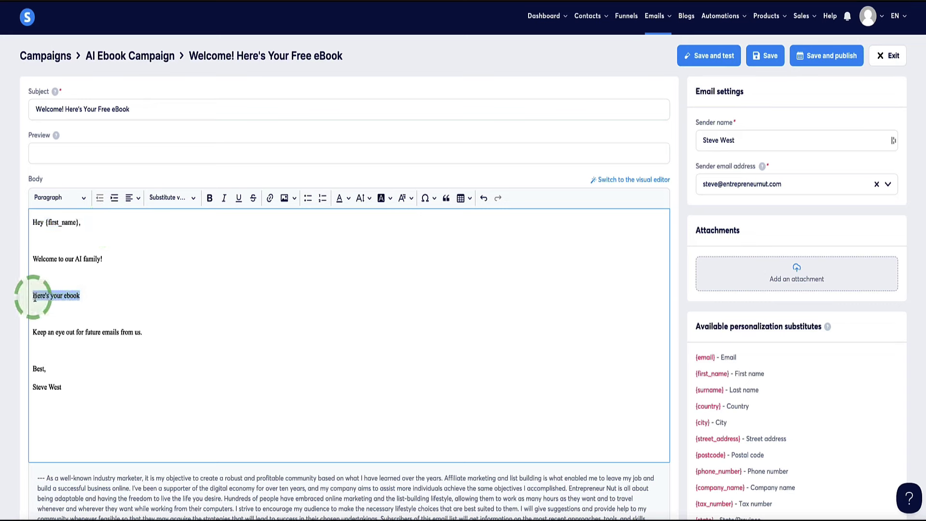
{"action": "left_click", "coordinate": [86, 295]}
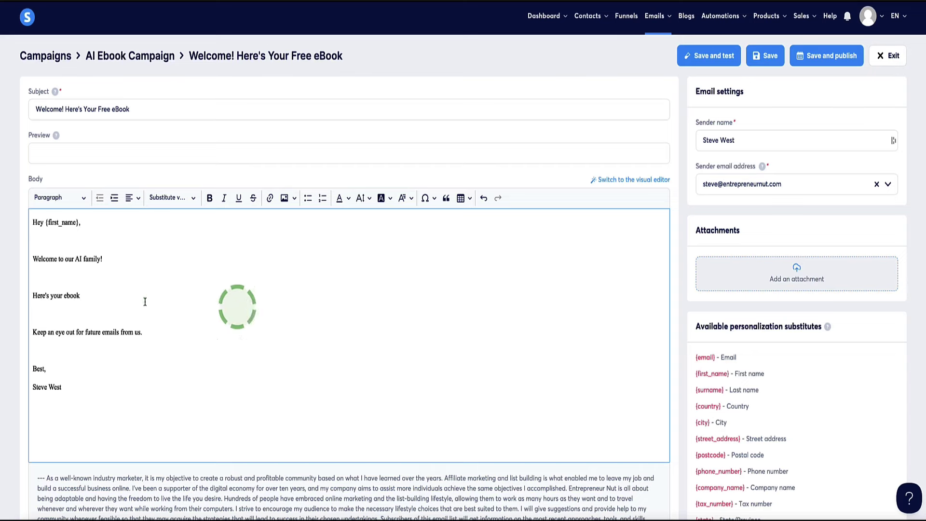
{"action": "left_click_drag", "start_coordinate": [97, 295], "coordinate": [46, 296]}
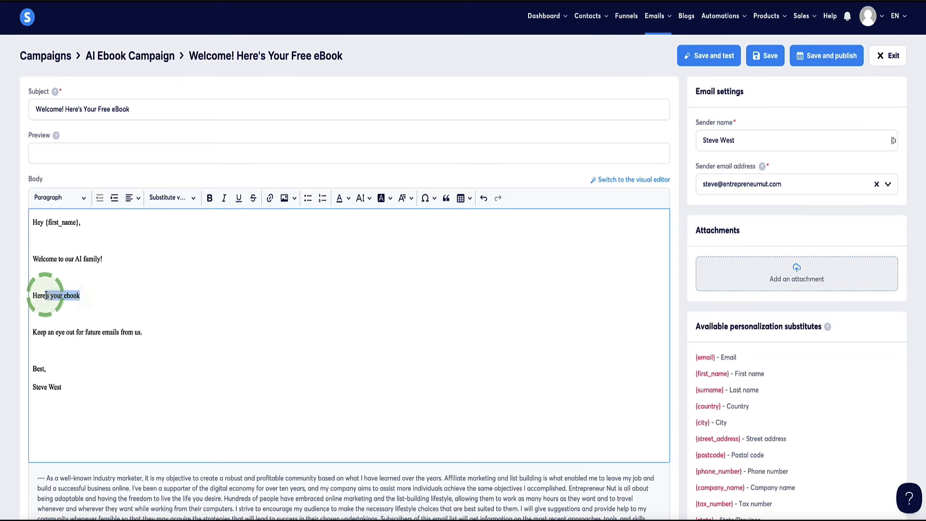
{"action": "left_click_drag", "start_coordinate": [72, 387], "coordinate": [32, 391]}
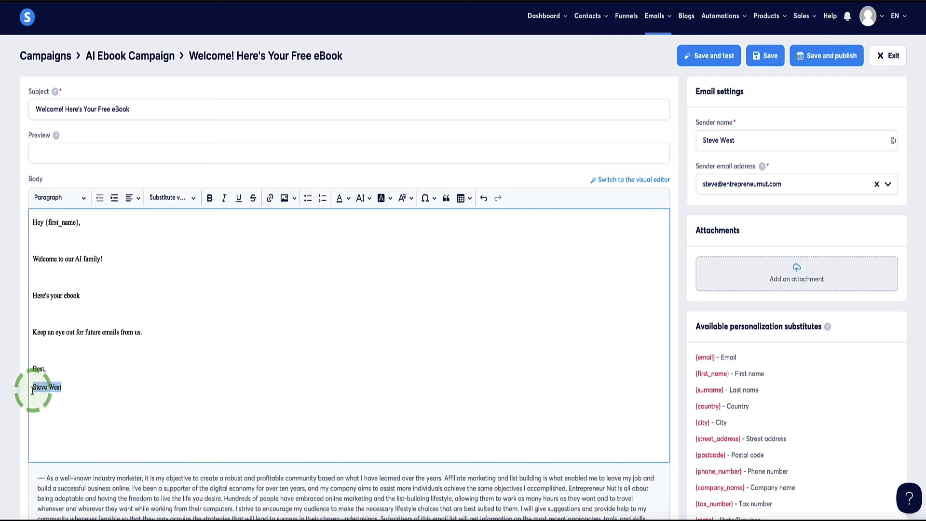
{"action": "left_click", "coordinate": [67, 390]}
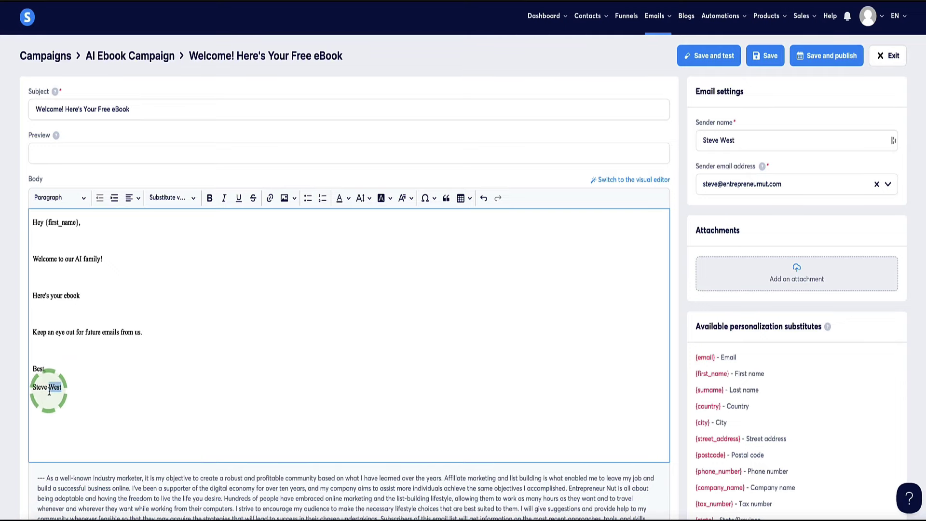
{"action": "left_click", "coordinate": [101, 387]}
{"action": "key", "text": "Return"}
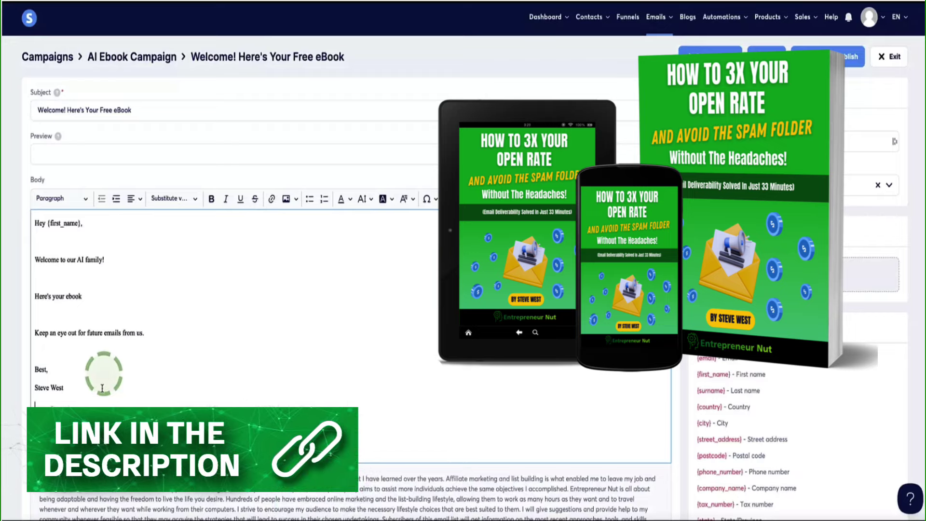
{"action": "left_click", "coordinate": [90, 296]}
{"action": "left_click_drag", "start_coordinate": [89, 295], "coordinate": [34, 297]}
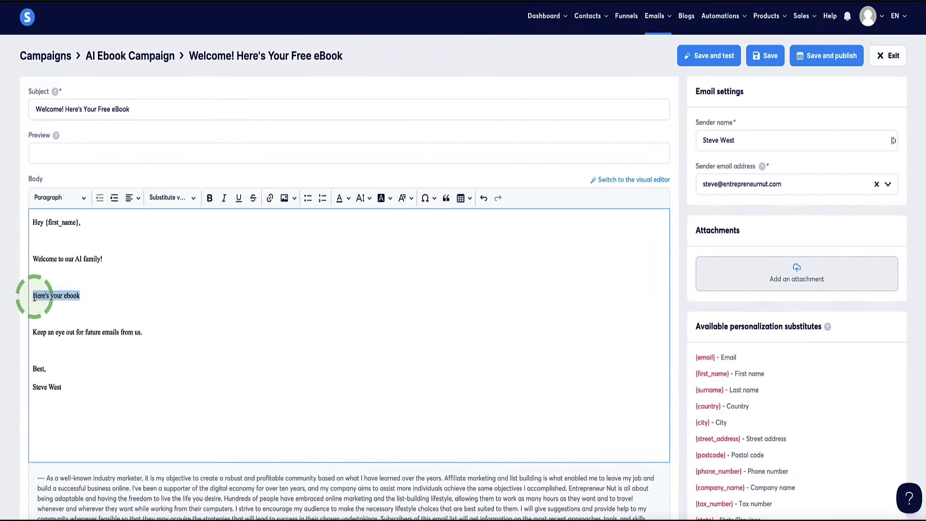
{"action": "left_click", "coordinate": [86, 296]}
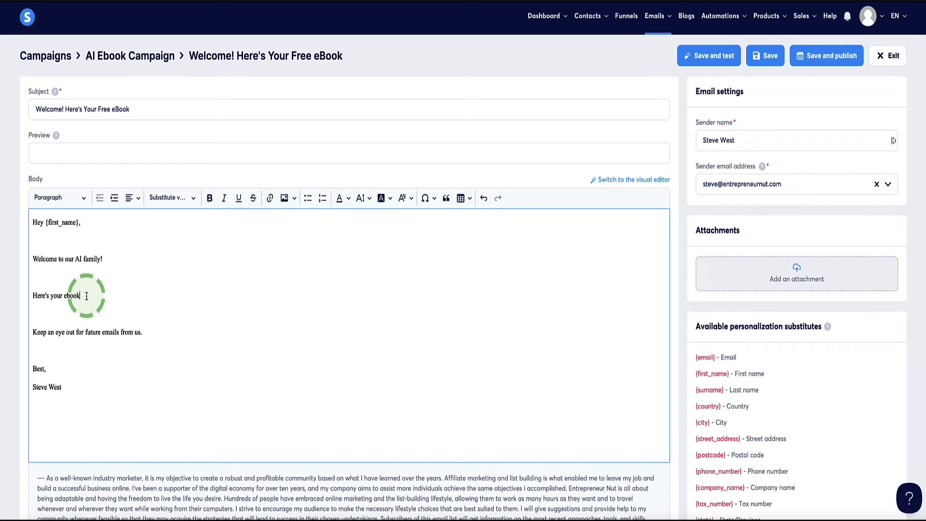
{"action": "left_click_drag", "start_coordinate": [87, 296], "coordinate": [33, 295]}
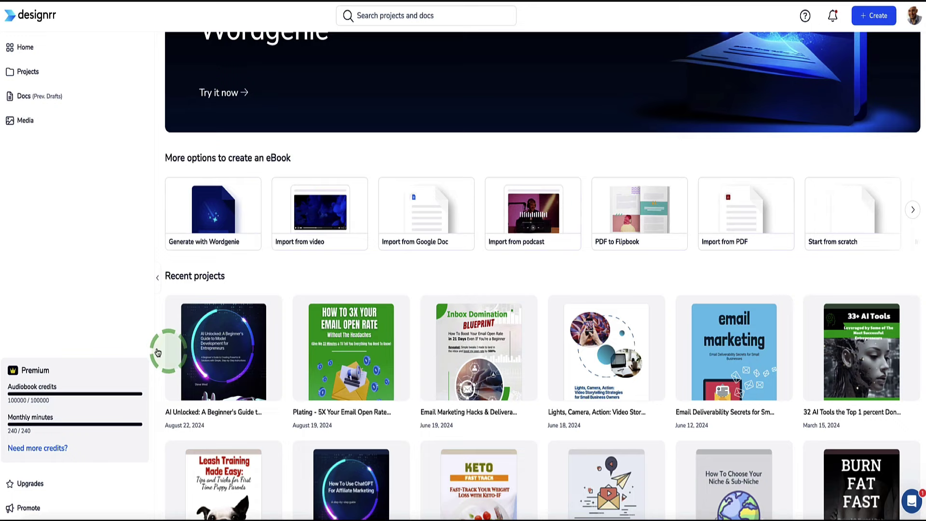
- Open the AI Unlocked eBook's PDF from the recent projects in Designrr and save it to the Downloads folder
{"action": "left_click", "coordinate": [272, 311]}
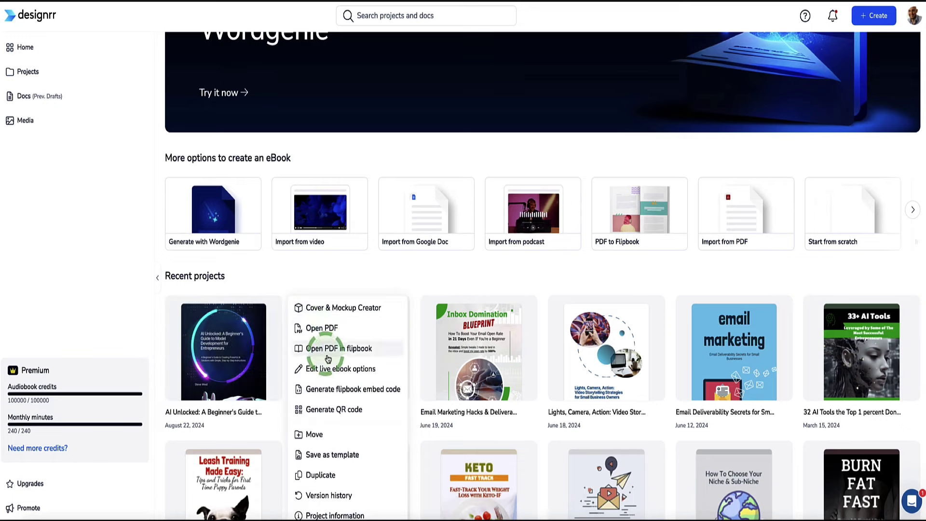
{"action": "left_click", "coordinate": [328, 357]}
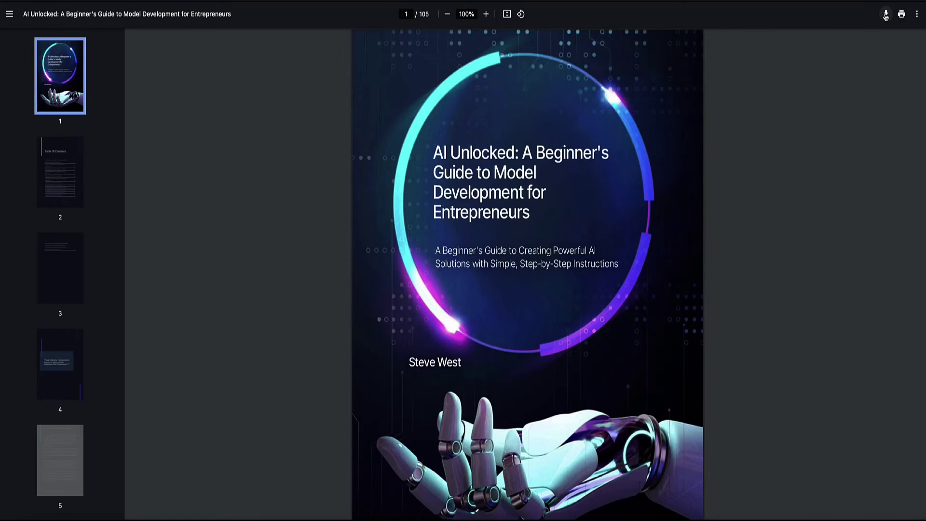
{"action": "left_click", "coordinate": [886, 14]}
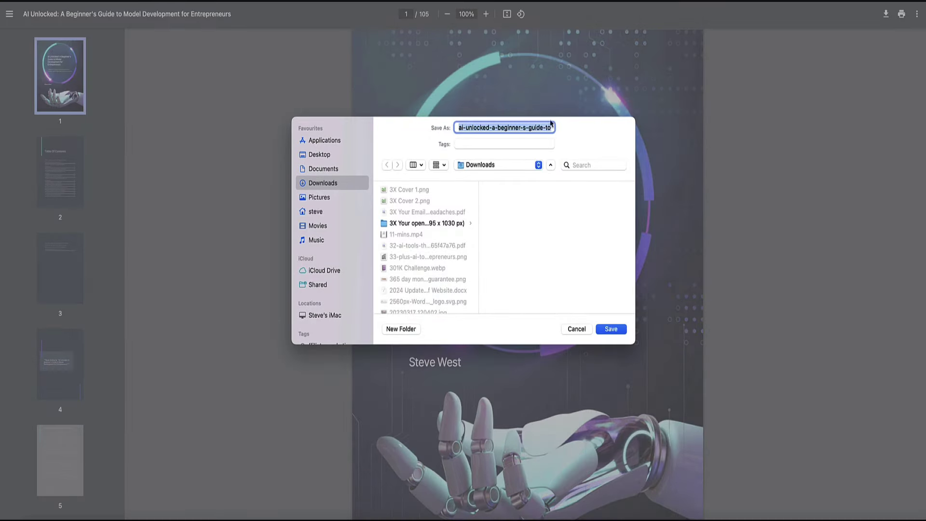
{"action": "left_click", "coordinate": [610, 329]}
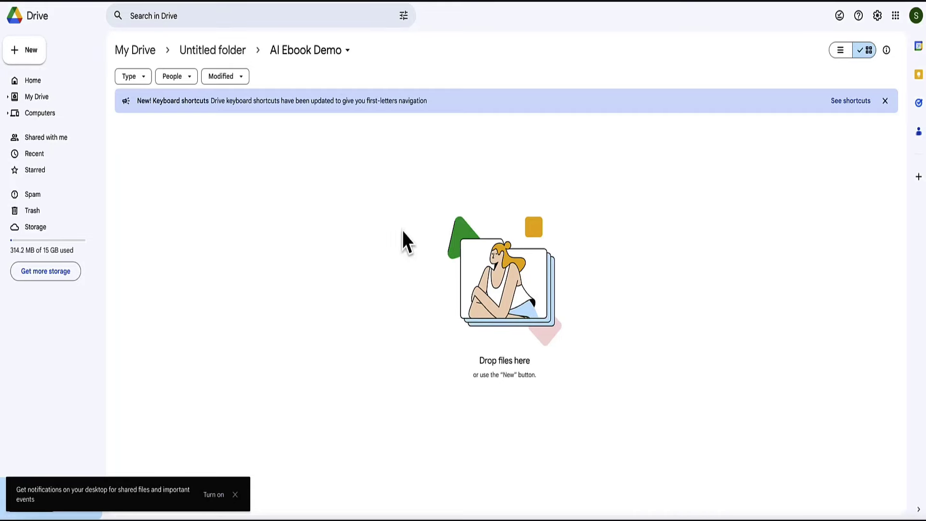
- Upload the downloaded AI Unlocked PDF to the AI Ebook Demo folder in Google Drive
{"action": "left_click", "coordinate": [920, 247]}
{"action": "left_click_drag", "start_coordinate": [814, 207], "coordinate": [445, 201]}
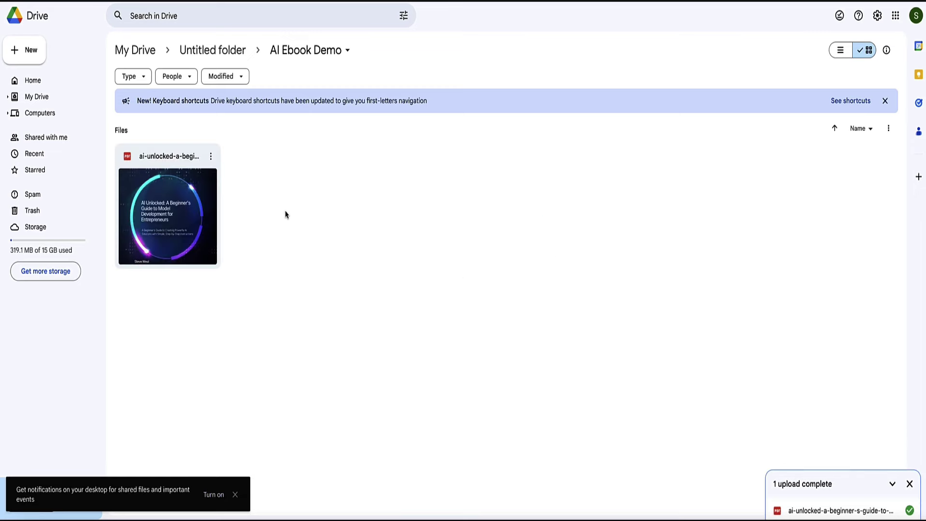
{"action": "left_click", "coordinate": [260, 219]}
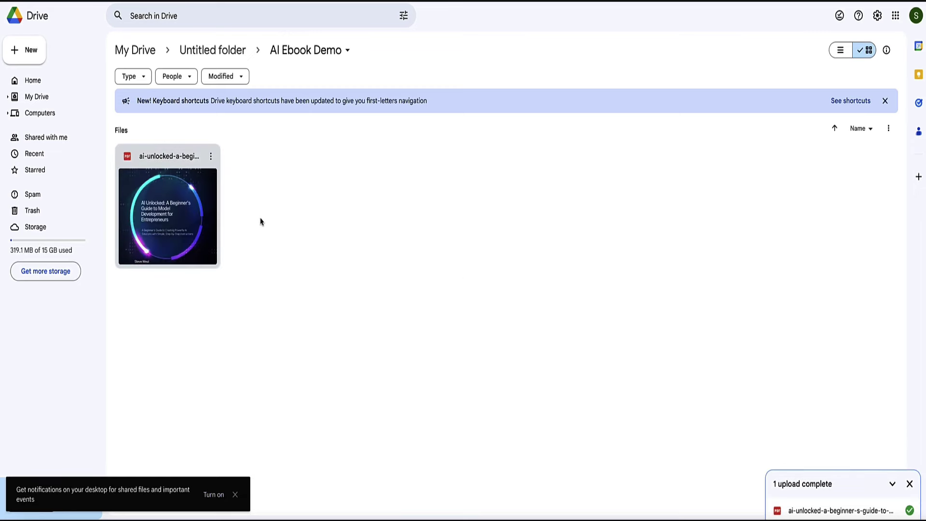
- Share the uploaded AI Unlocked PDF with general access set to Anyone with the link and copy its link
{"action": "left_click", "coordinate": [210, 159]}
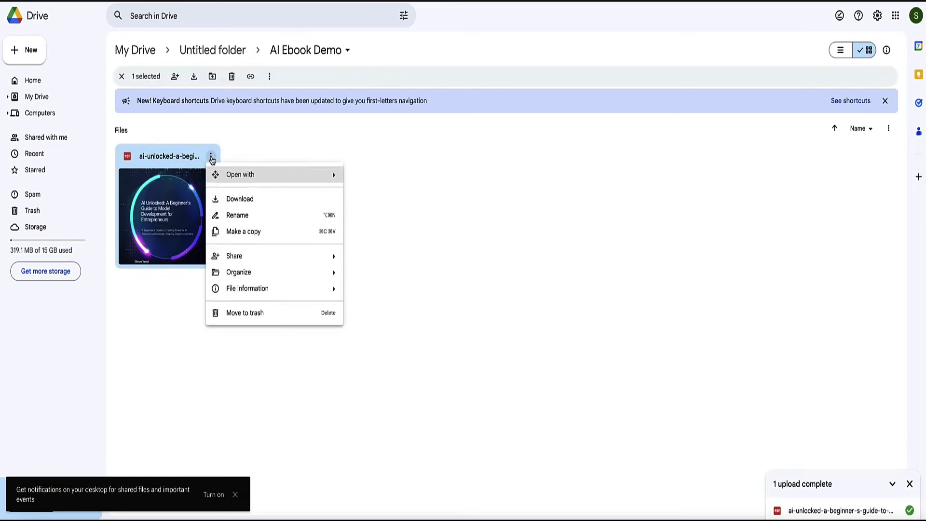
{"action": "mouse_move", "coordinate": [240, 263]}
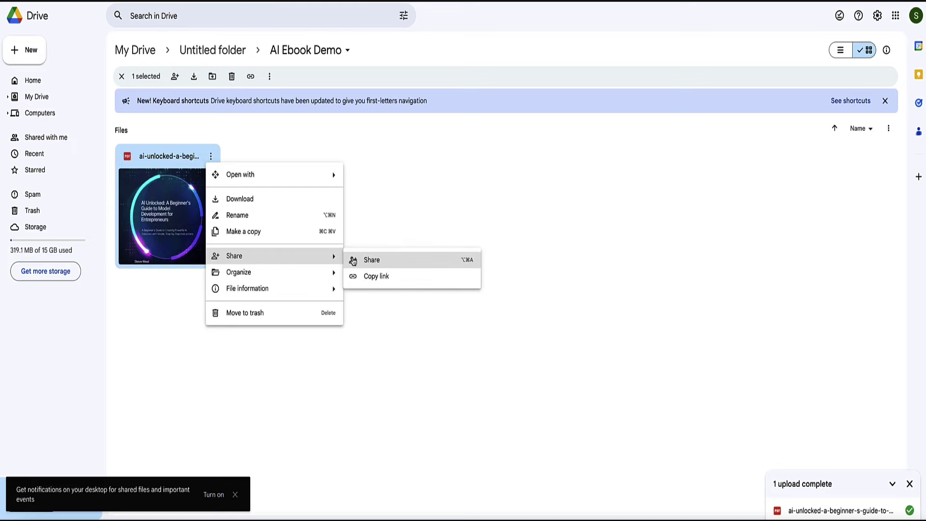
{"action": "left_click", "coordinate": [370, 265]}
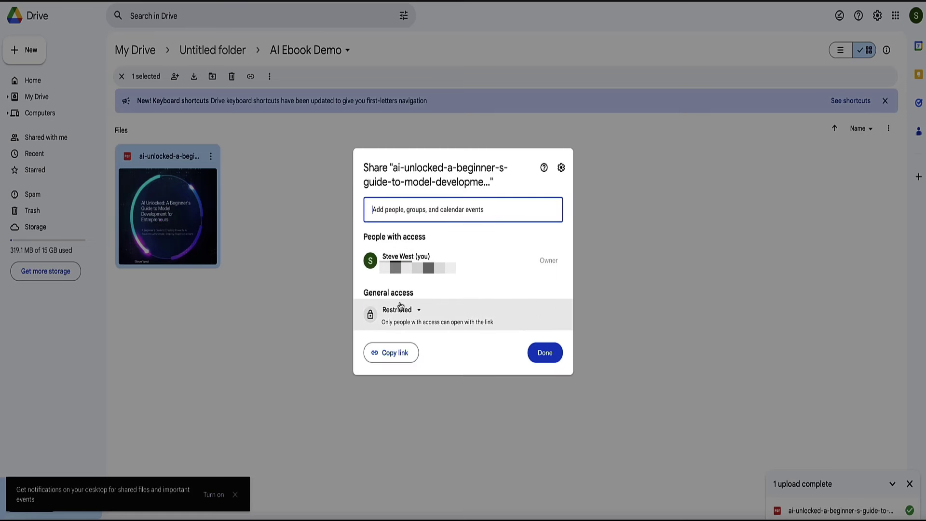
{"action": "double_click", "coordinate": [388, 293]}
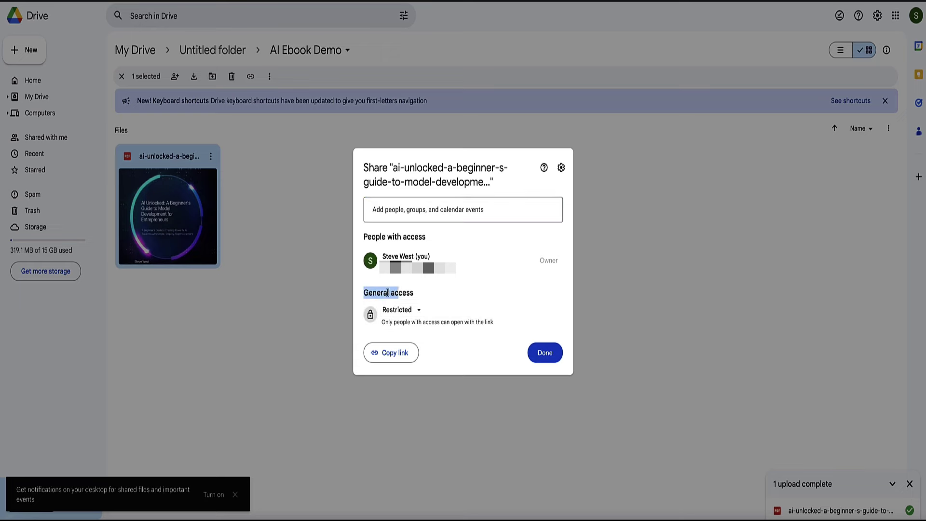
{"action": "left_click", "coordinate": [426, 300]}
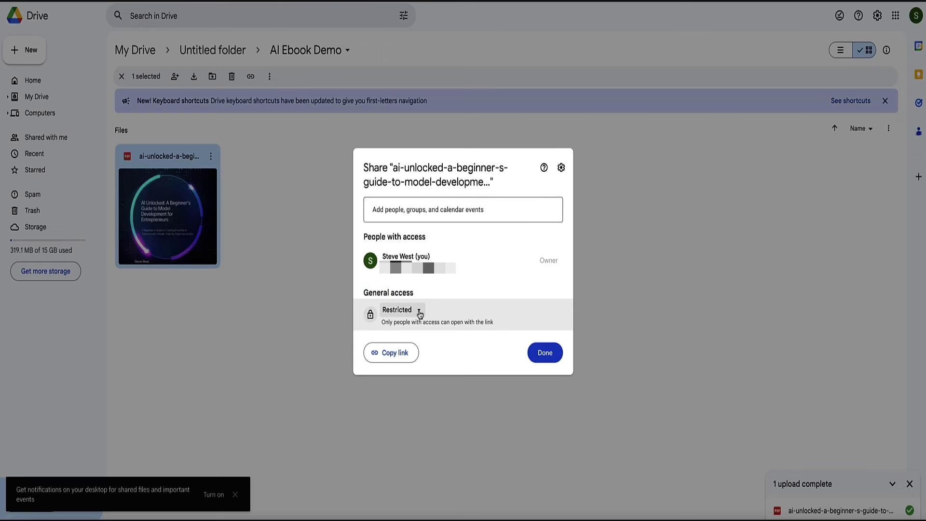
{"action": "left_click", "coordinate": [421, 314]}
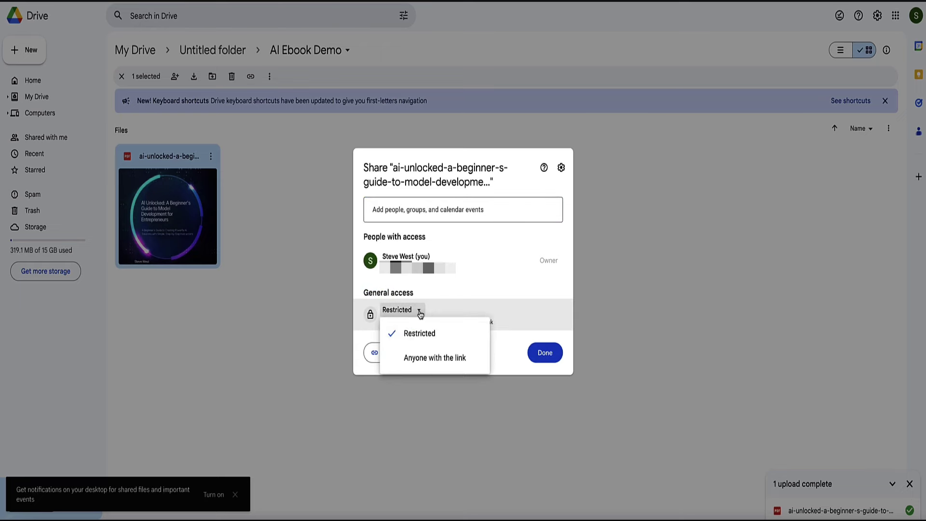
{"action": "left_click", "coordinate": [428, 358]}
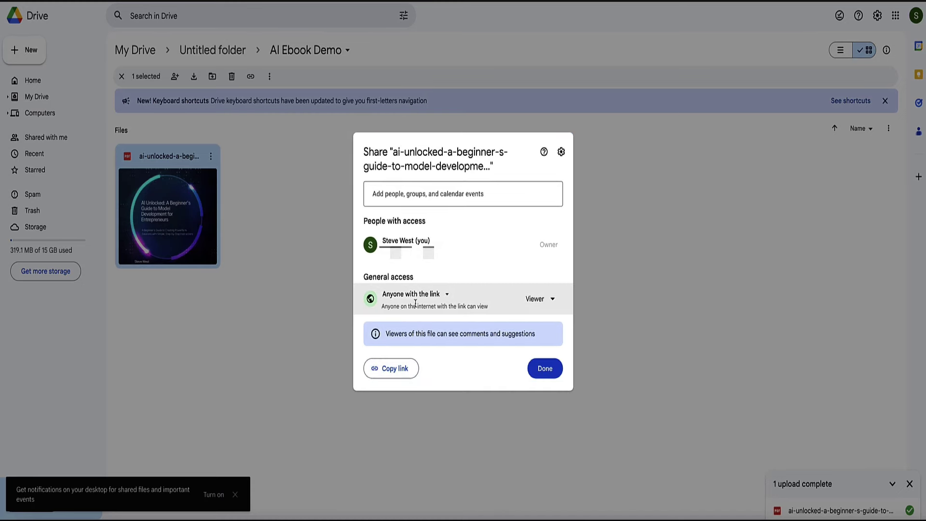
{"action": "left_click", "coordinate": [400, 371]}
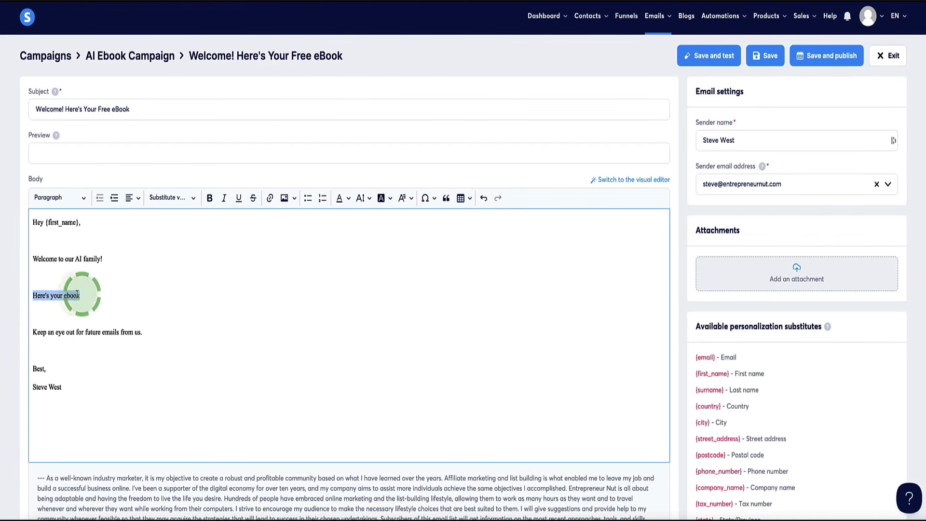
- Link the "Here's your ebook" text in the welcome email's body to the copied Google Drive URL in systeme.io
{"action": "left_click", "coordinate": [48, 296]}
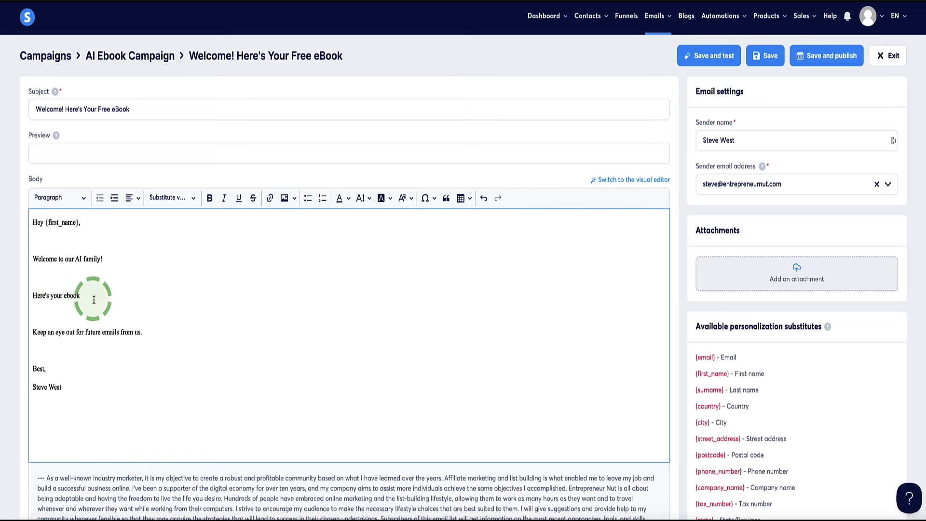
{"action": "left_click_drag", "start_coordinate": [94, 300], "coordinate": [39, 297]}
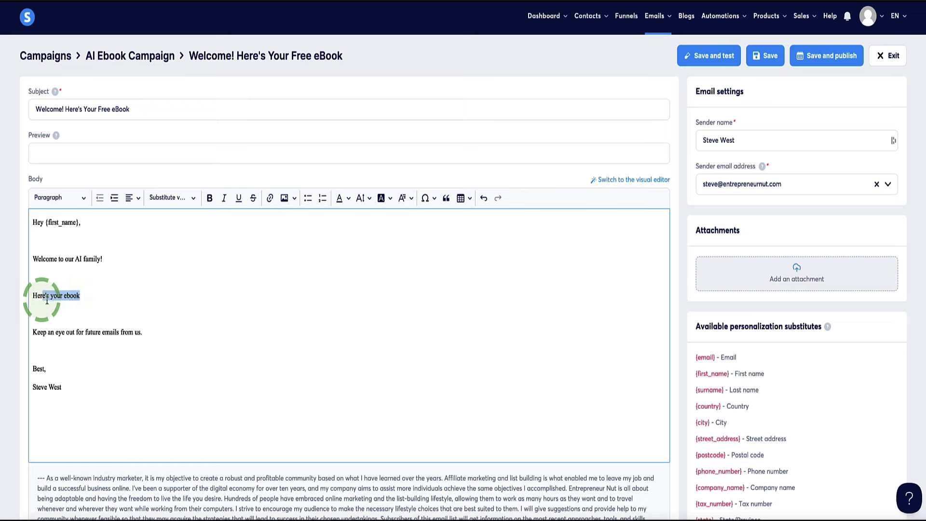
{"action": "left_click", "coordinate": [271, 205]}
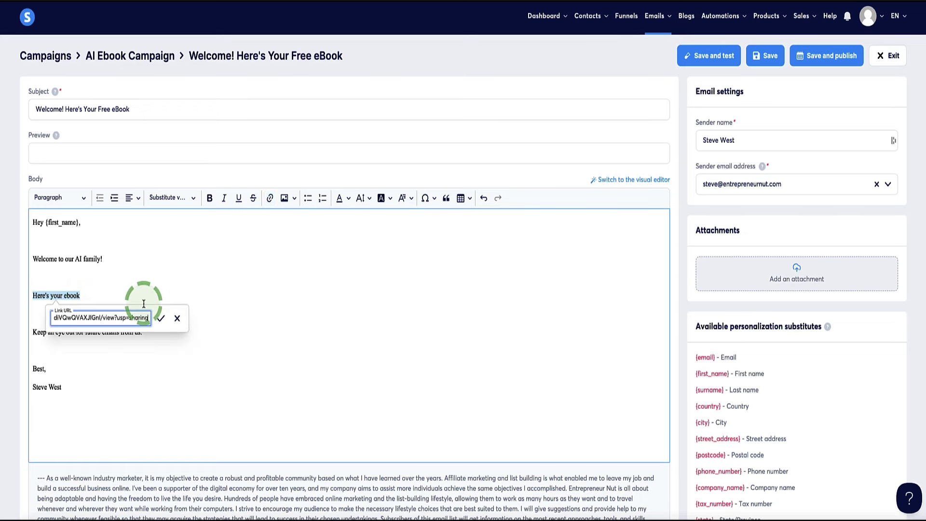
{"action": "left_click", "coordinate": [160, 318]}
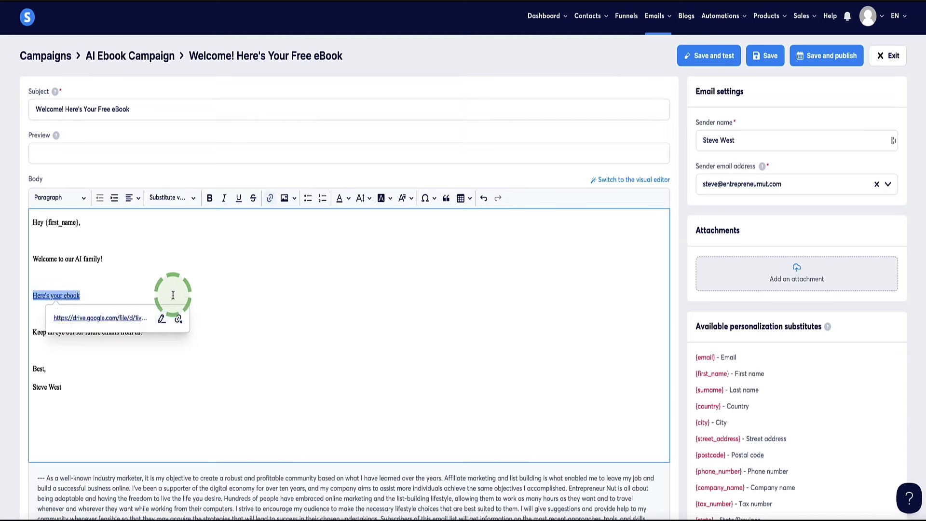
{"action": "left_click", "coordinate": [173, 296]}
{"action": "left_click", "coordinate": [156, 314]}
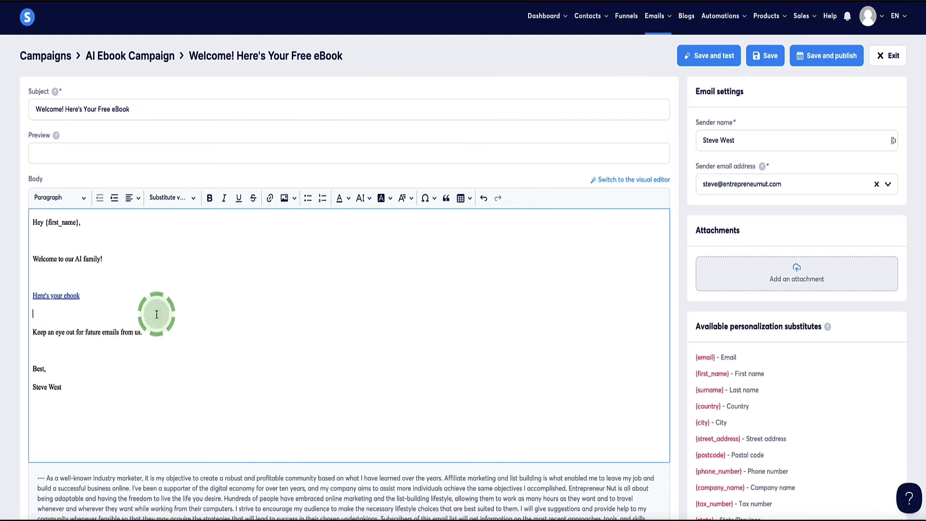
- Publish and activate the welcome email with no preceding email and a sending delay of 0, and exit its editor
{"action": "left_click", "coordinate": [819, 57]}
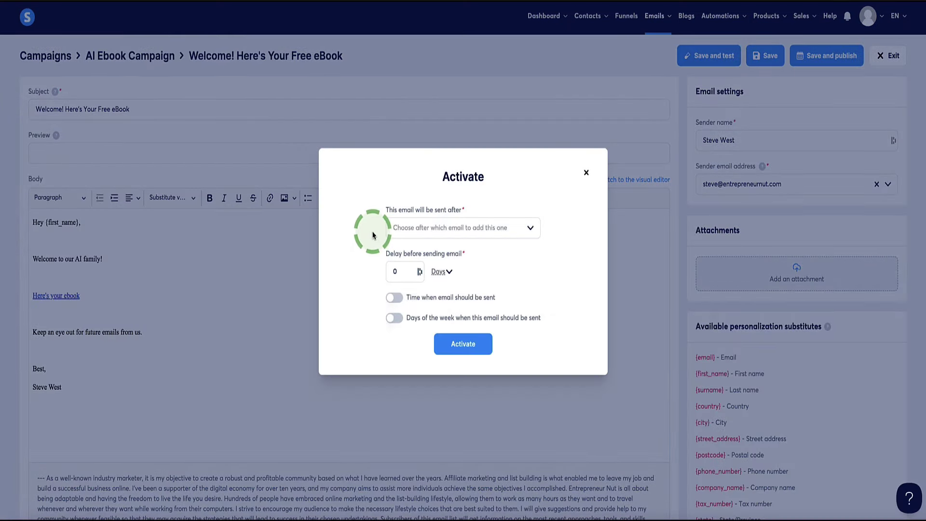
{"action": "left_click_drag", "start_coordinate": [373, 235], "coordinate": [445, 209]}
{"action": "left_click", "coordinate": [490, 232]}
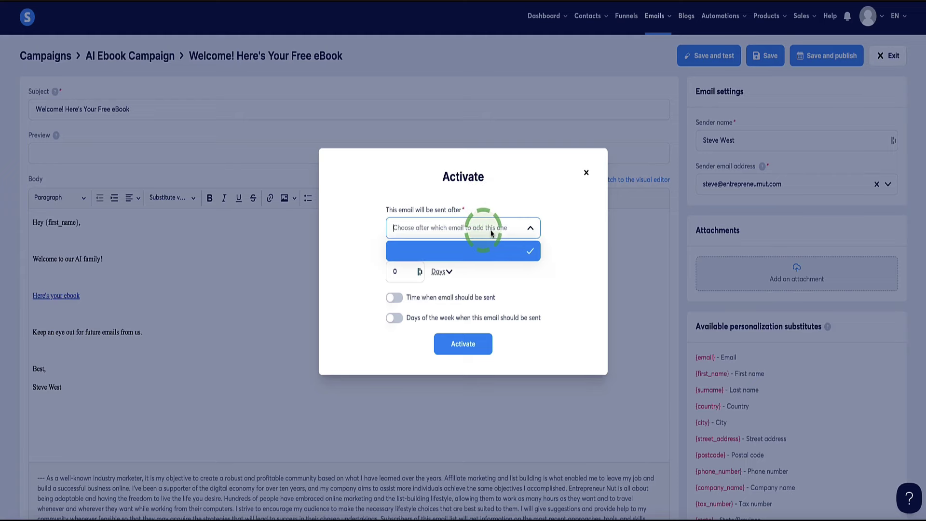
{"action": "left_click", "coordinate": [480, 230]}
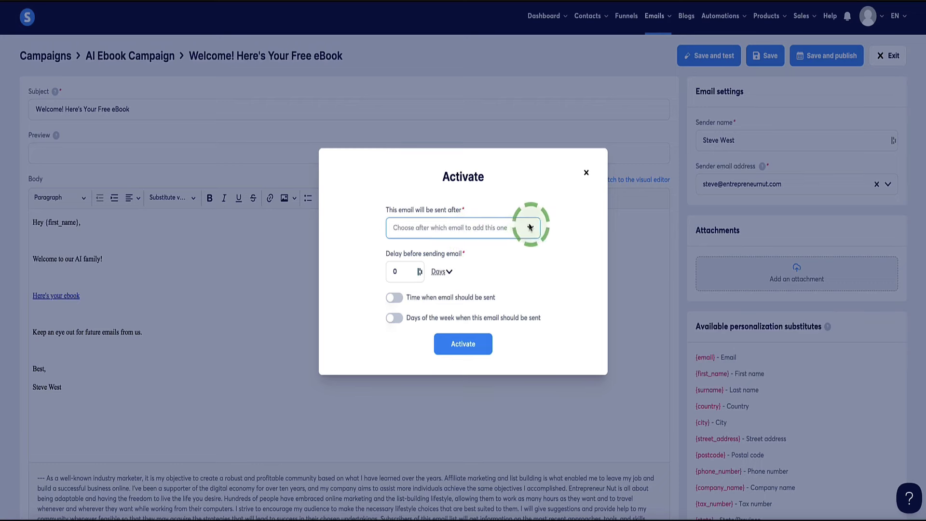
{"action": "left_click", "coordinate": [516, 230]}
{"action": "left_click", "coordinate": [370, 240]}
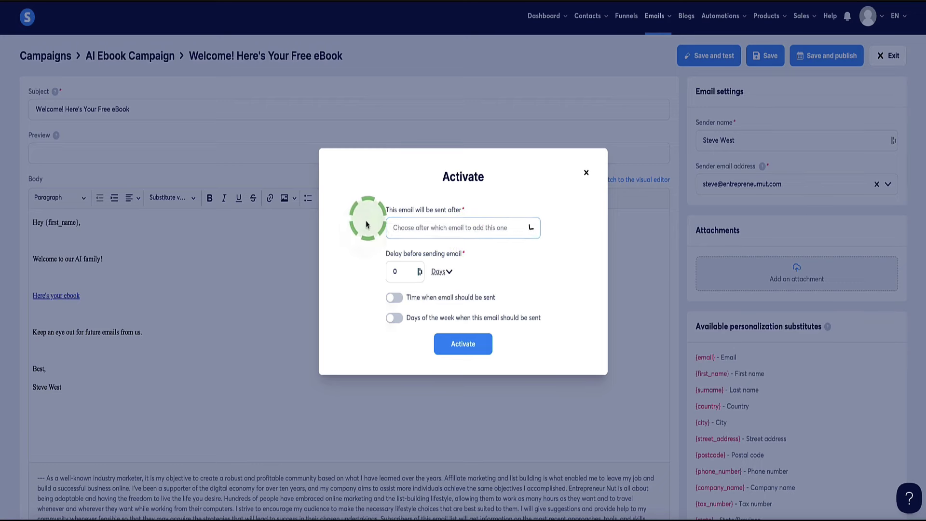
{"action": "left_click_drag", "start_coordinate": [382, 254], "coordinate": [467, 256]}
{"action": "left_click", "coordinate": [378, 248]}
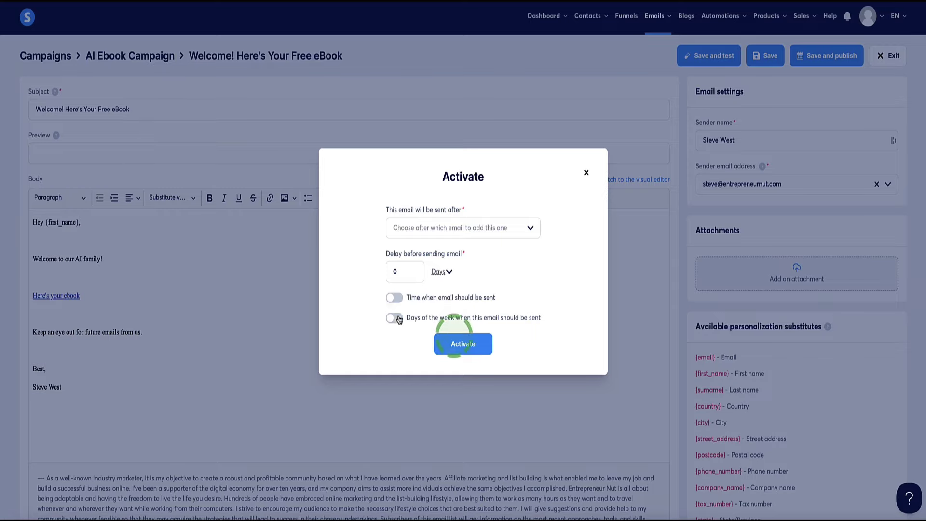
{"action": "left_click", "coordinate": [461, 345]}
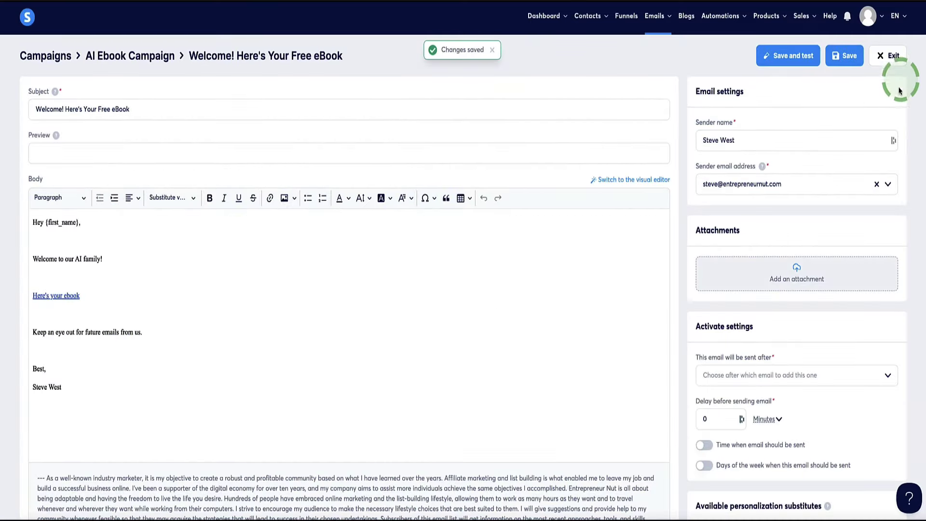
{"action": "left_click", "coordinate": [889, 56]}
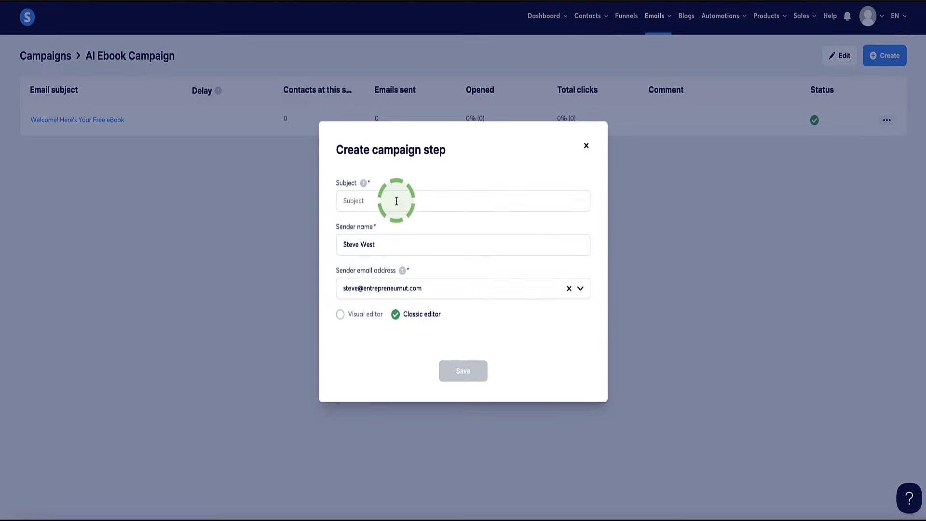
- Create a campaign step with the subject "Email 2" in the Classic editor and fill its body with the placeholder text "rkjghlkrgkdfb"
{"action": "left_click", "coordinate": [397, 201]}
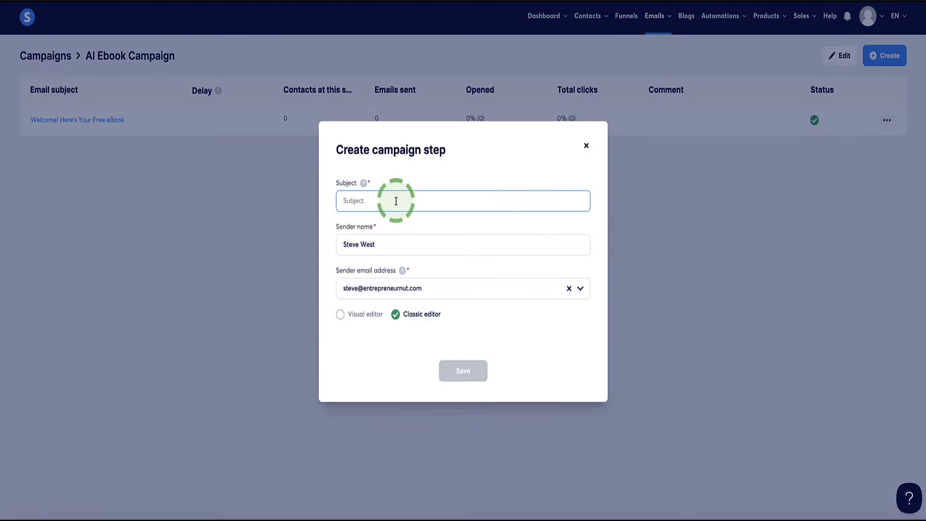
{"action": "type", "text": "Email 2"}
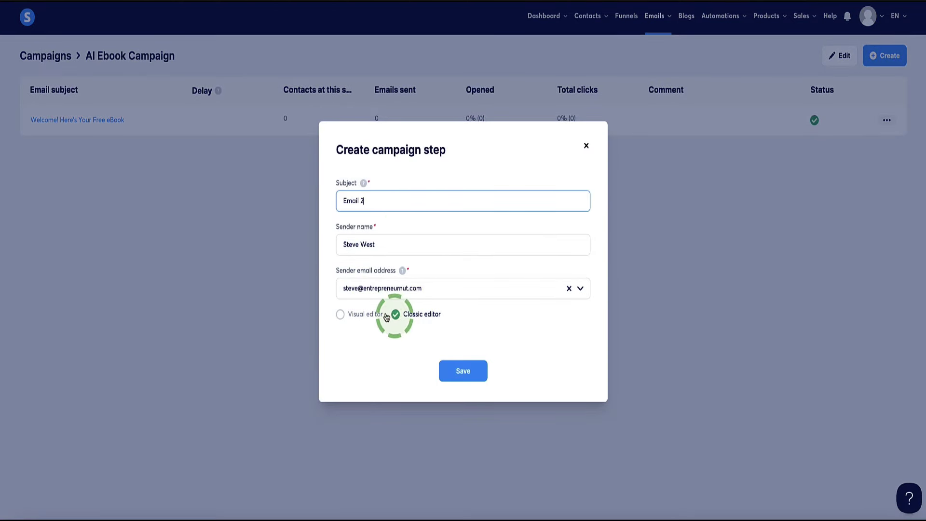
{"action": "left_click", "coordinate": [463, 371]}
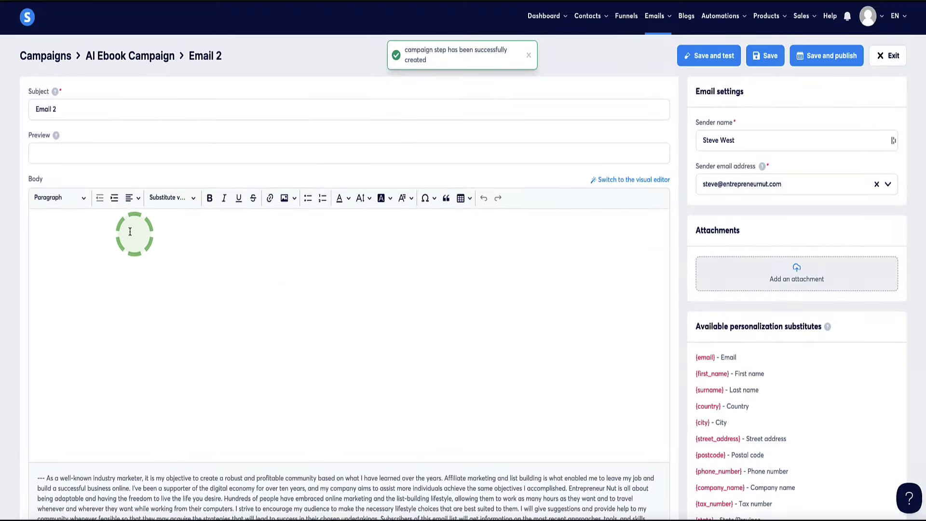
{"action": "left_click", "coordinate": [149, 243]}
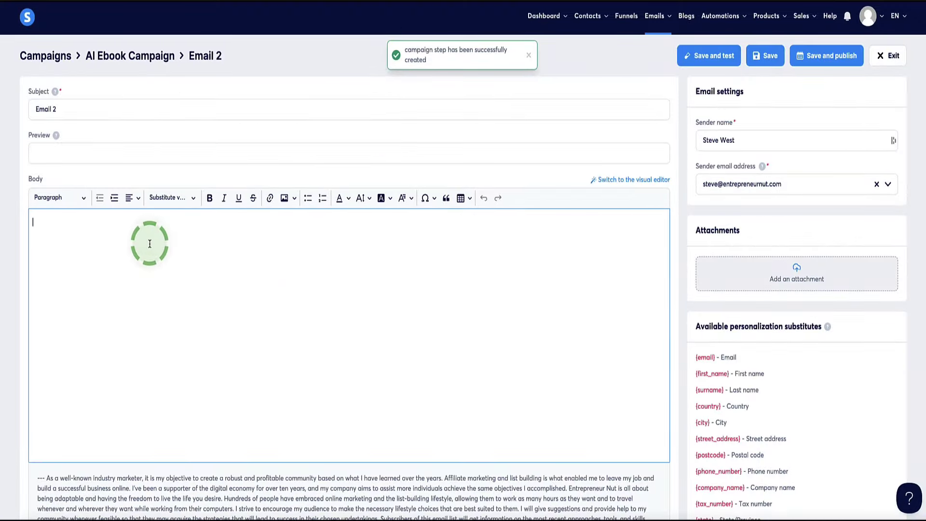
{"action": "type", "text": "rkjghlkrgkdfb"}
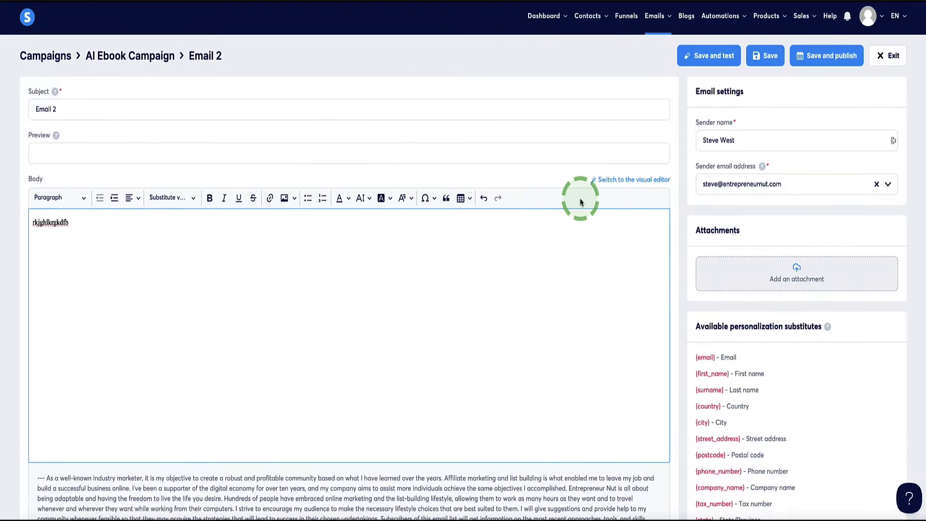
- Publish Email 2 with a 1-day delay after the "Welcome! Here's Your Free eBook" email and return to the campaign's email list
{"action": "left_click", "coordinate": [830, 56]}
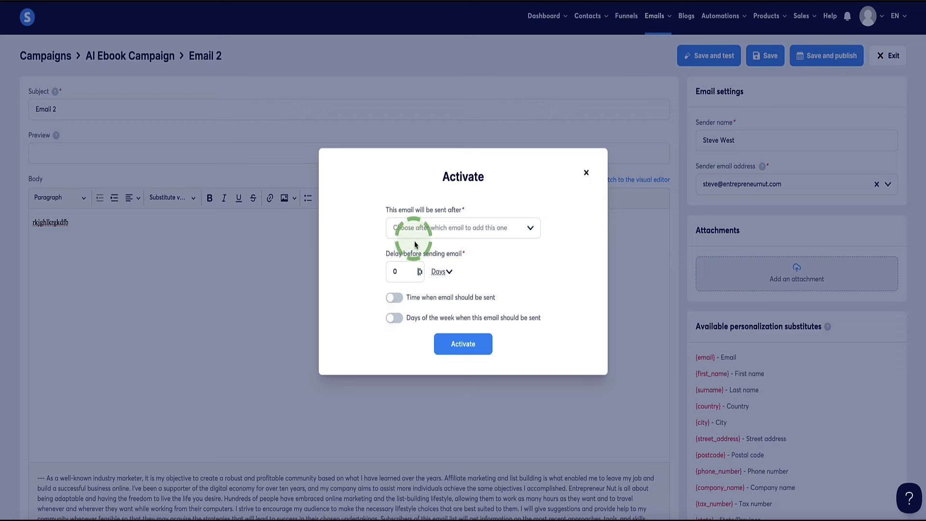
{"action": "left_click_drag", "start_coordinate": [386, 210], "coordinate": [466, 211]}
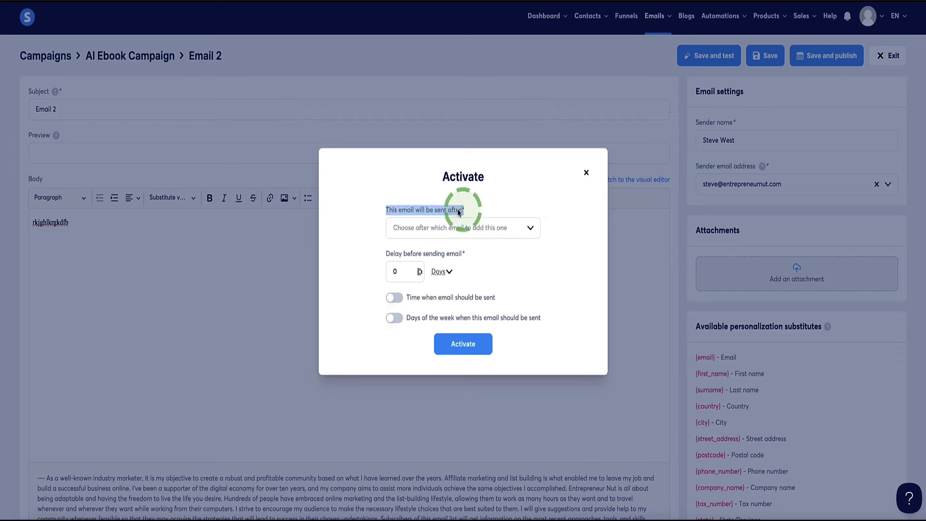
{"action": "left_click", "coordinate": [530, 229]}
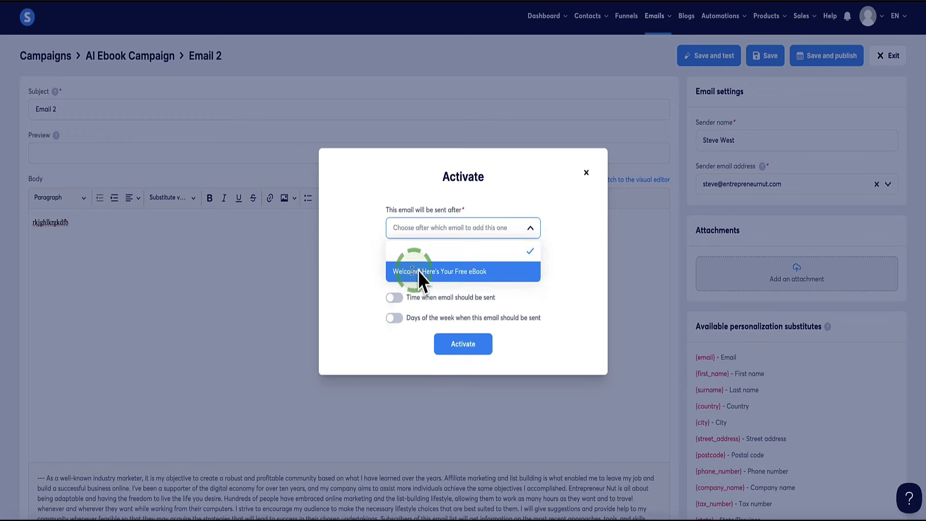
{"action": "left_click", "coordinate": [438, 273]}
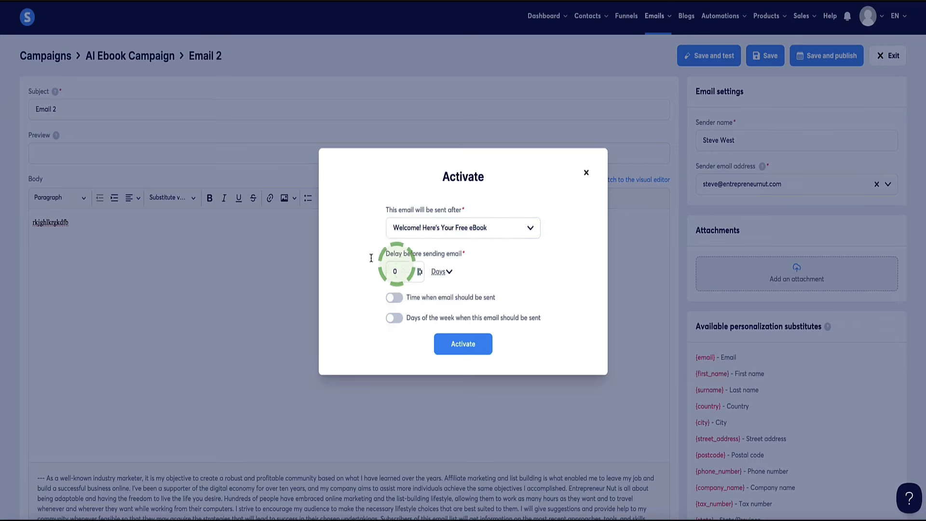
{"action": "left_click", "coordinate": [389, 271]}
{"action": "type", "text": "1"}
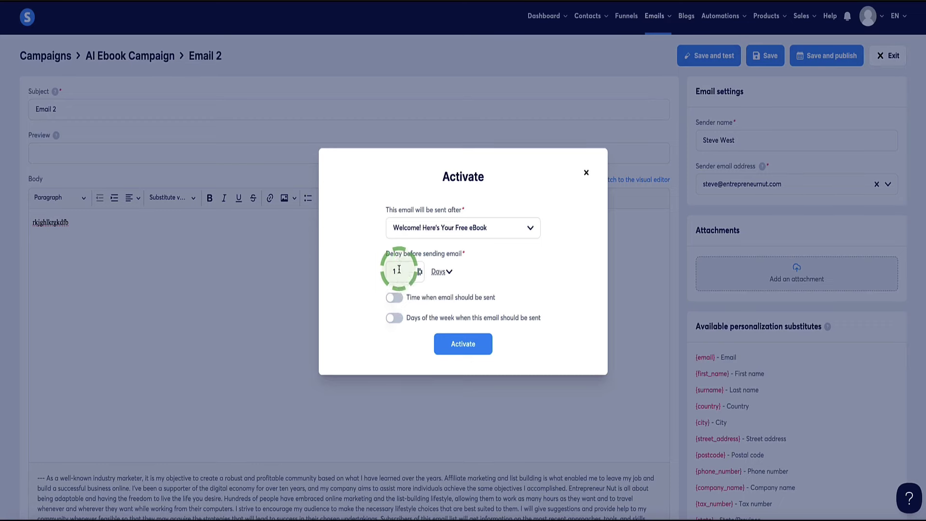
{"action": "left_click", "coordinate": [440, 271]}
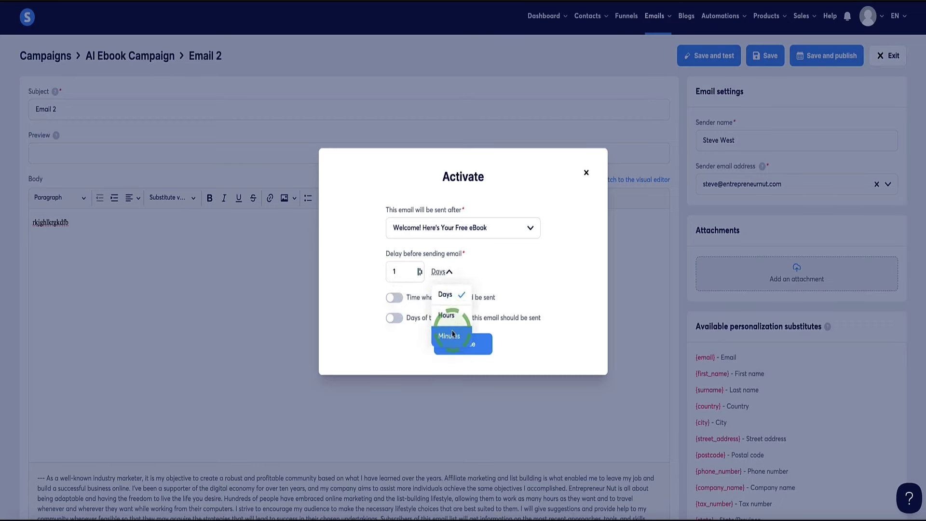
{"action": "left_click", "coordinate": [441, 271]}
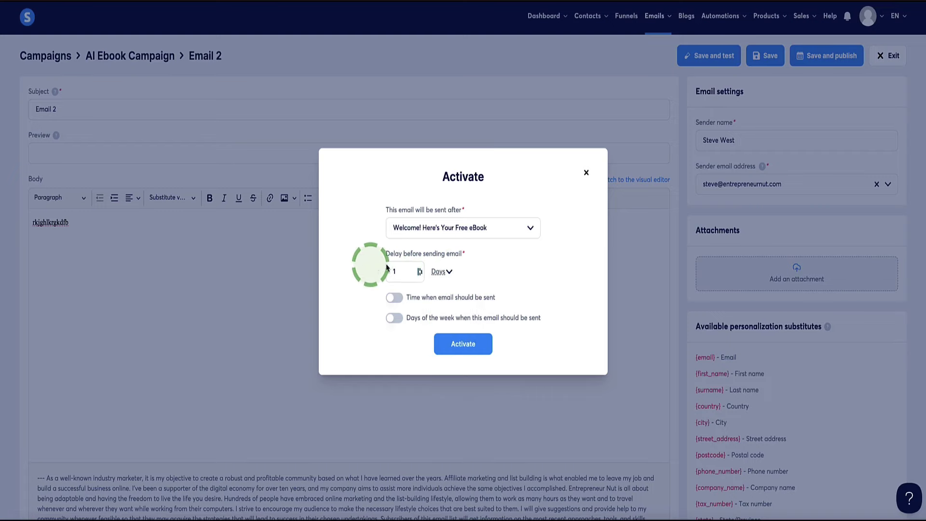
{"action": "left_click", "coordinate": [463, 344]}
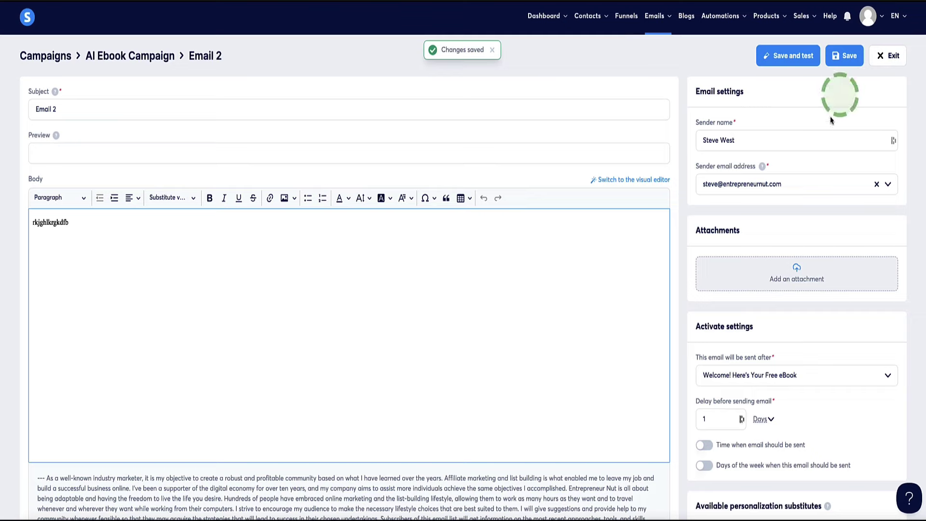
{"action": "left_click", "coordinate": [890, 56]}
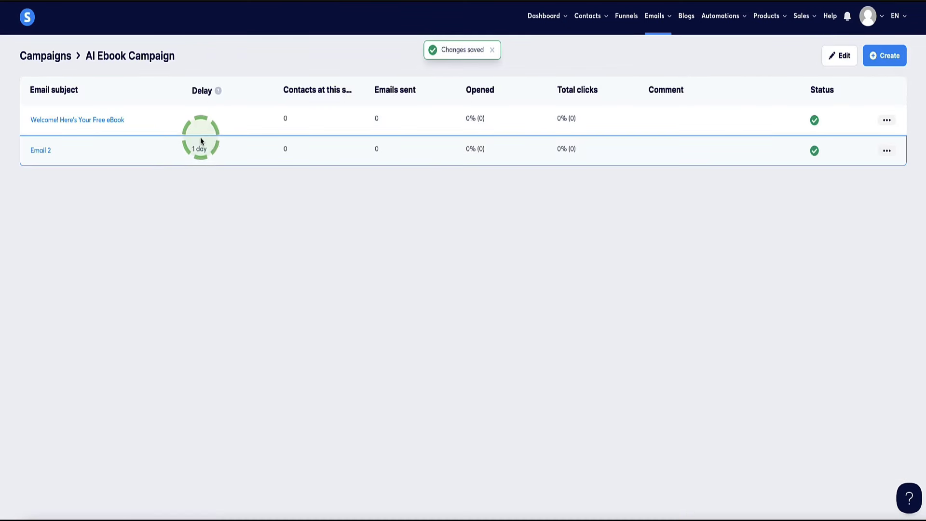
{"action": "left_click_drag", "start_coordinate": [212, 150], "coordinate": [180, 149]}
{"action": "left_click", "coordinate": [150, 203]}
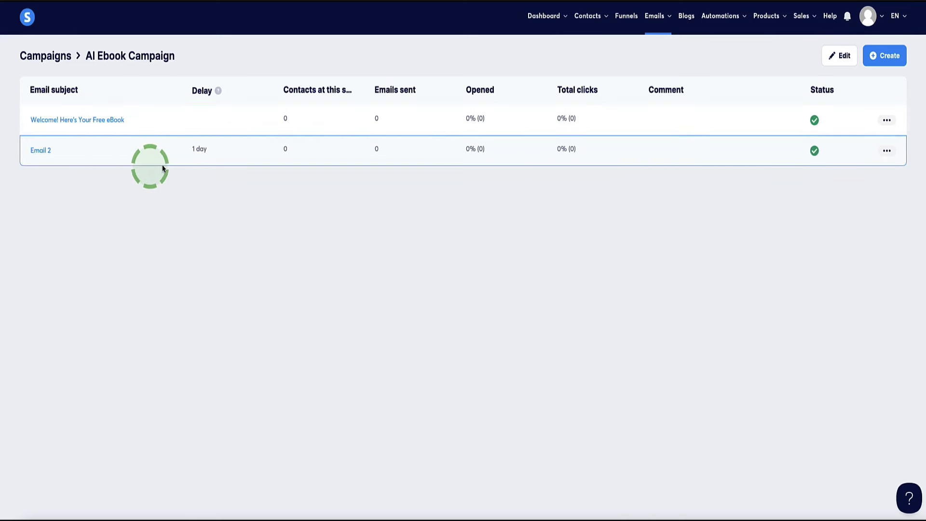
{"action": "left_click_drag", "start_coordinate": [63, 152], "coordinate": [27, 151]}
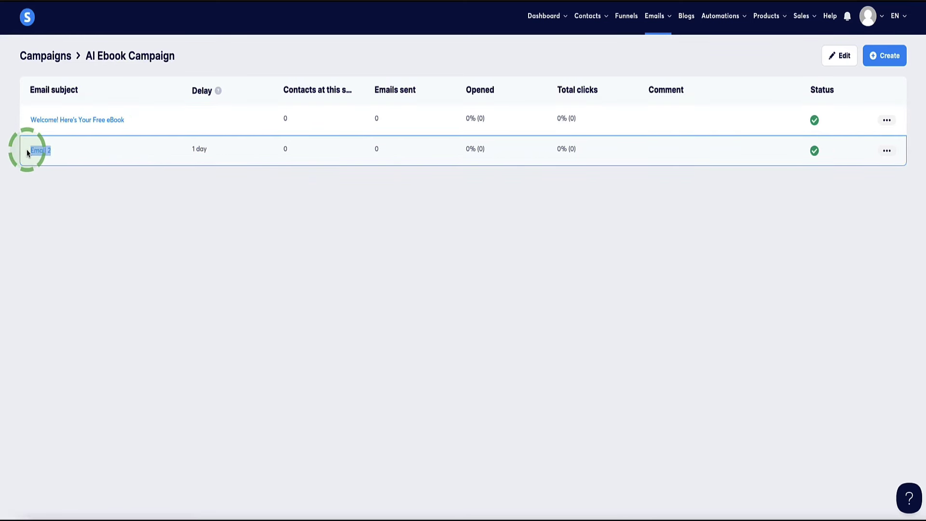
{"action": "left_click", "coordinate": [69, 183]}
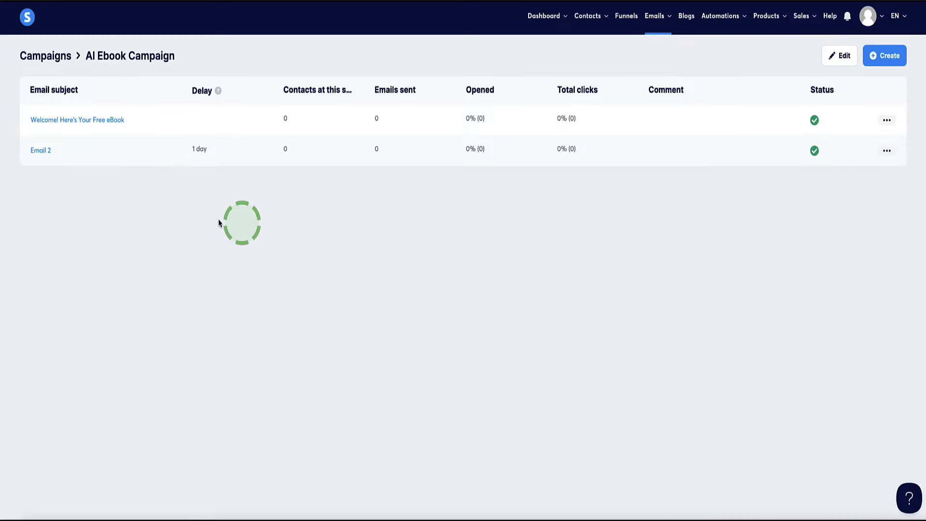
- Show 50 funnels per page and open the squeeze page step of the Affiliate Funnel Template #5 - AI Tech funnel
{"action": "left_click", "coordinate": [627, 16]}
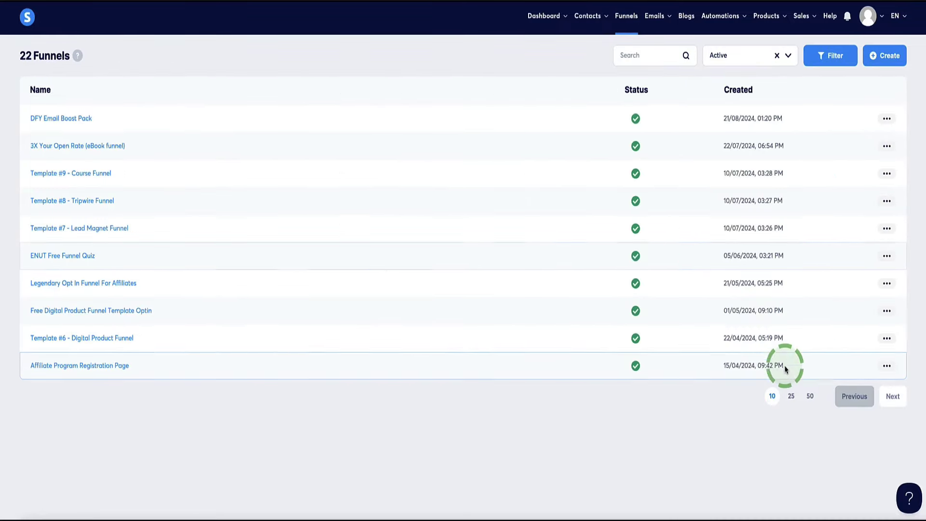
{"action": "left_click", "coordinate": [808, 392]}
{"action": "scroll", "coordinate": [279, 224], "scroll_direction": "down", "scroll_amount": 5}
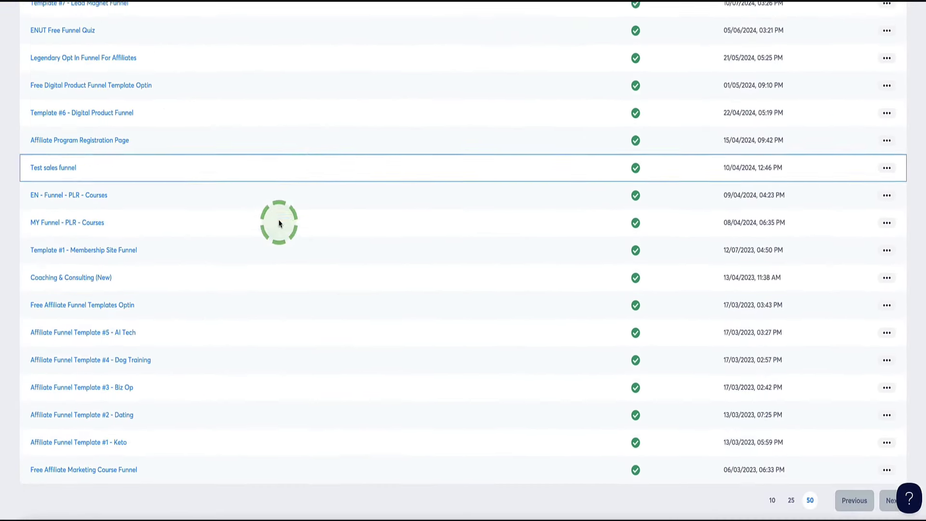
{"action": "left_click", "coordinate": [89, 337]}
{"action": "left_click", "coordinate": [140, 102]}
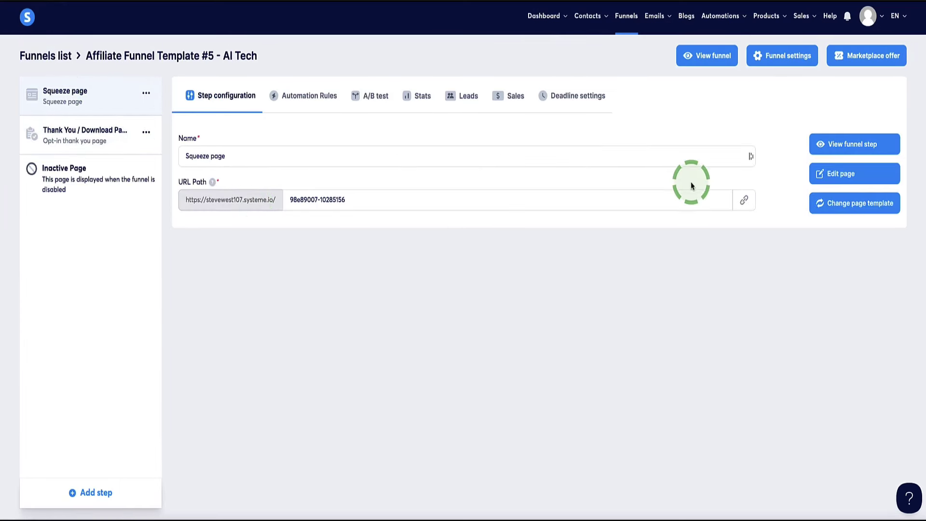
- Examine the action and redirect settings of the Get Instant Access button in the squeeze page's popup, and exit the page editor
{"action": "left_click", "coordinate": [847, 178]}
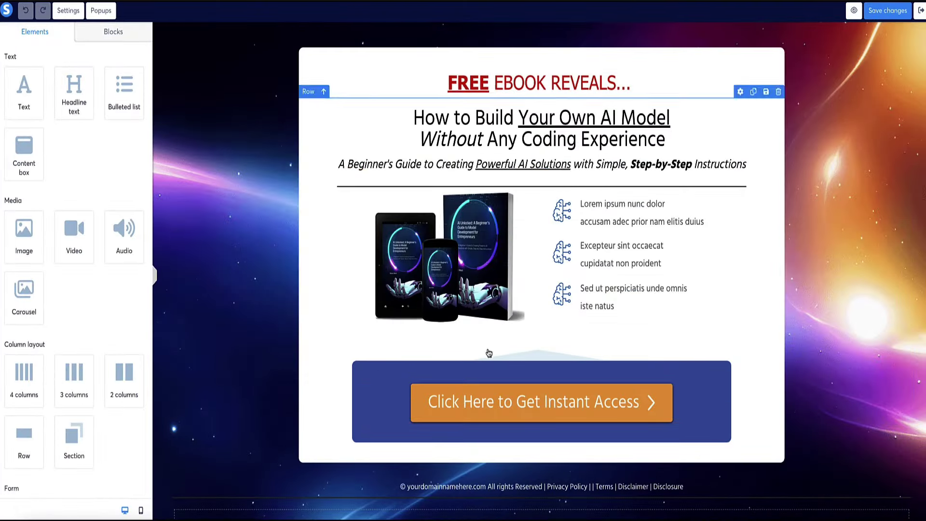
{"action": "left_click", "coordinate": [97, 13]}
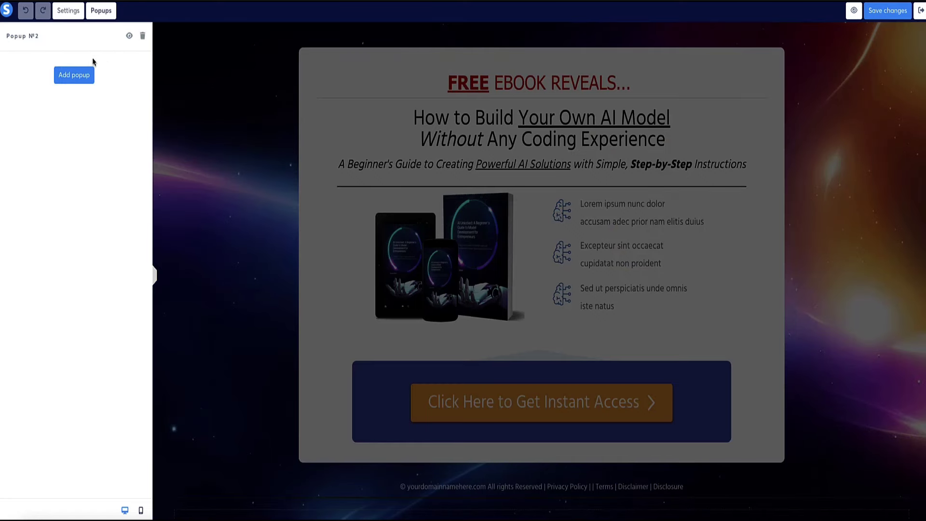
{"action": "left_click", "coordinate": [129, 39]}
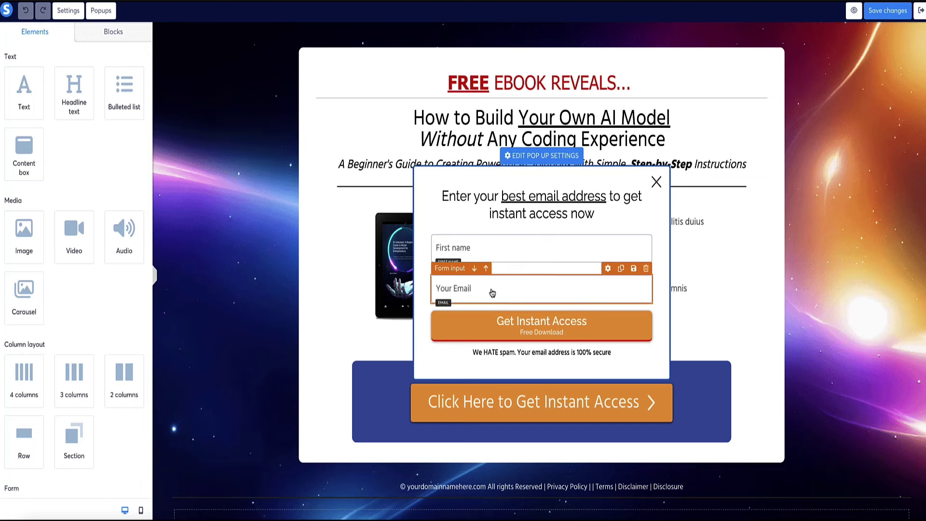
{"action": "left_click", "coordinate": [548, 322]}
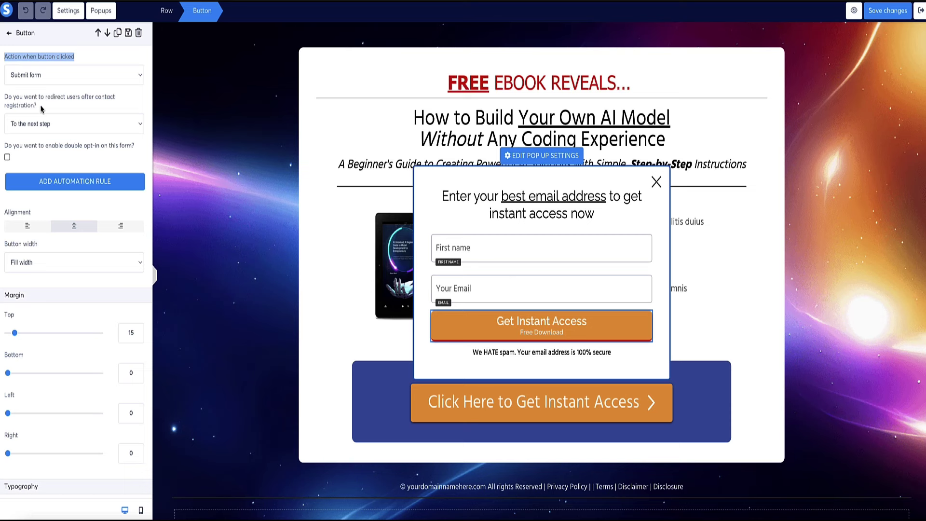
{"action": "left_click_drag", "start_coordinate": [42, 109], "coordinate": [1, 99]}
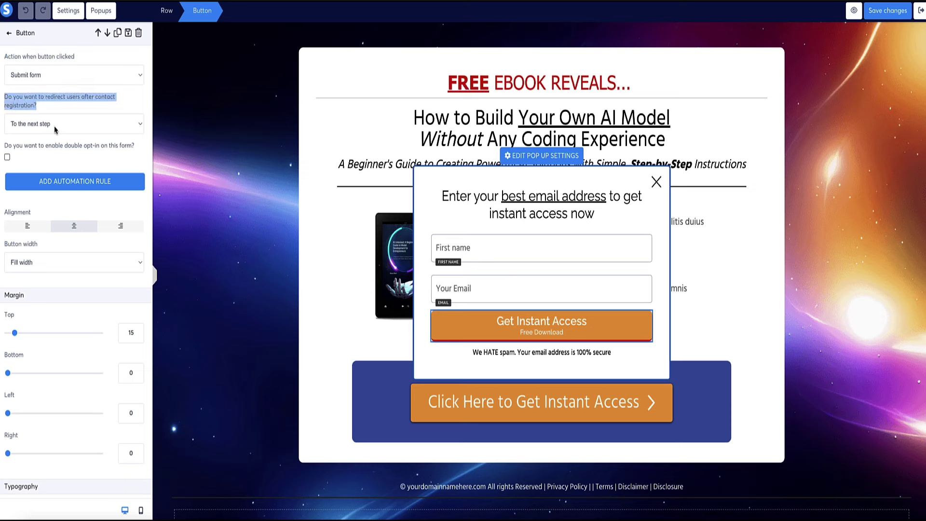
{"action": "left_click", "coordinate": [56, 111]}
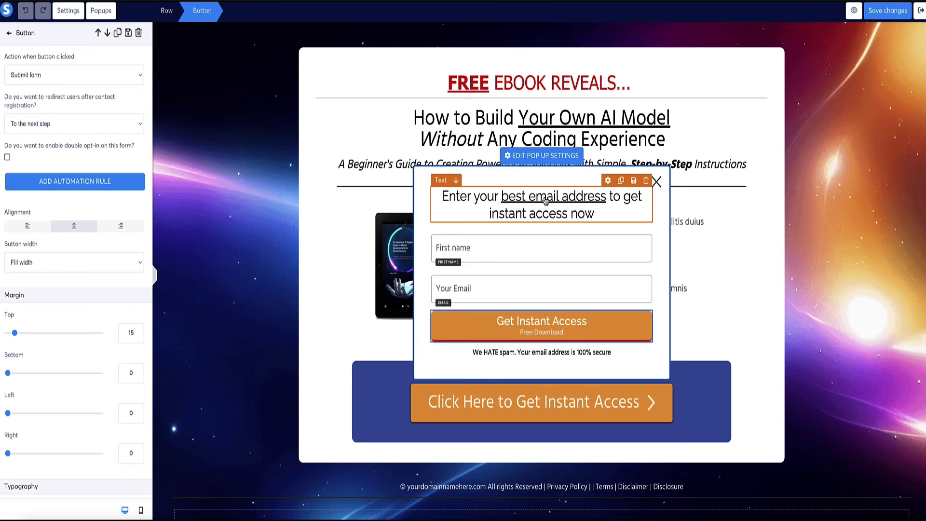
{"action": "left_click", "coordinate": [921, 11]}
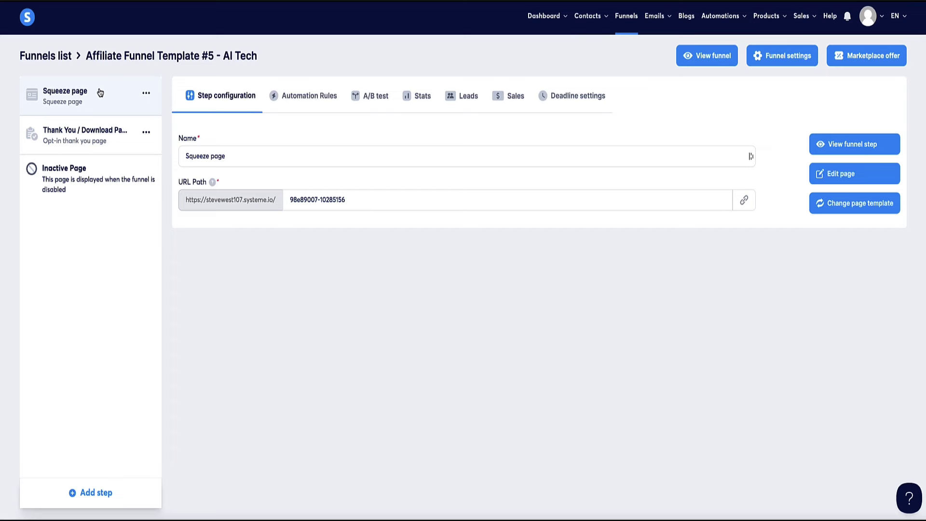
- Add an automation rule to the squeeze page with the Funnel step form subscribed trigger
{"action": "left_click", "coordinate": [302, 99]}
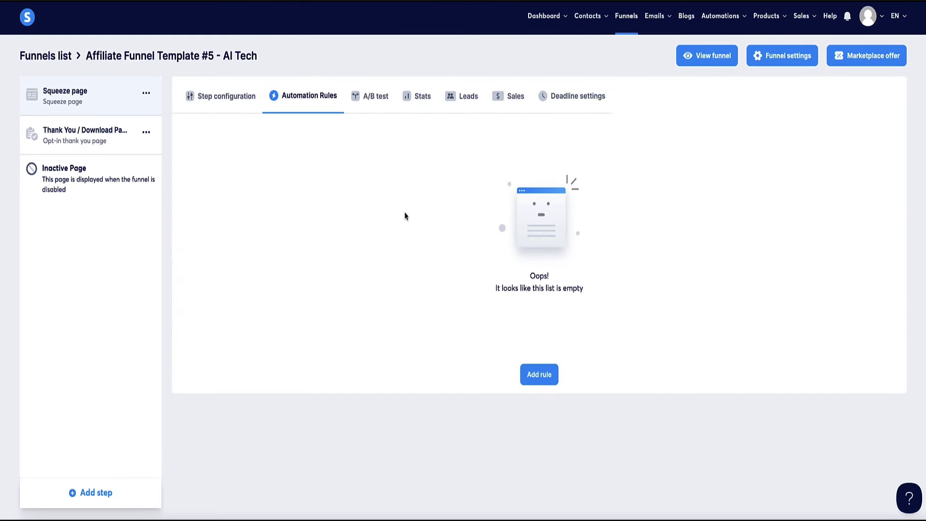
{"action": "left_click", "coordinate": [537, 375]}
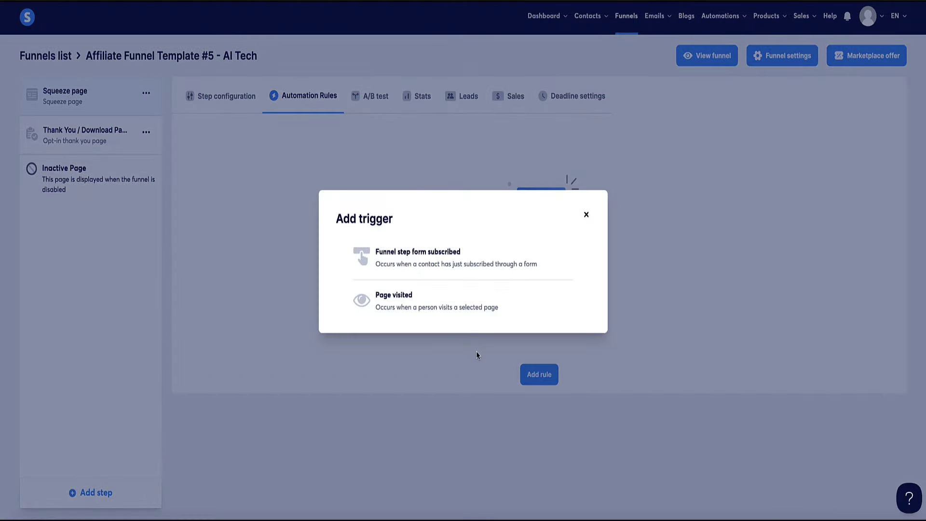
{"action": "left_click", "coordinate": [343, 221]}
{"action": "left_click", "coordinate": [433, 263]}
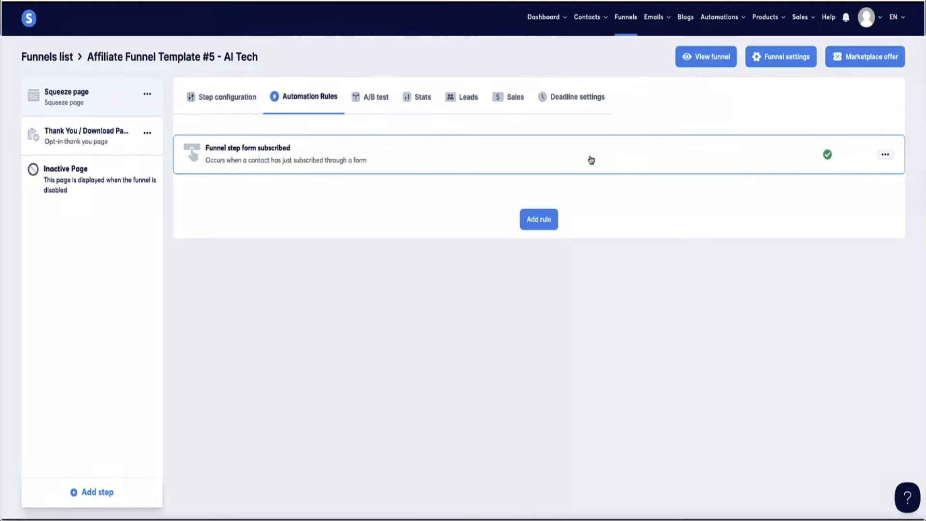
- Add an action to the form-subscribed rule that gives contacts the "AI ebook" tag, and save the rule
{"action": "left_click", "coordinate": [887, 156]}
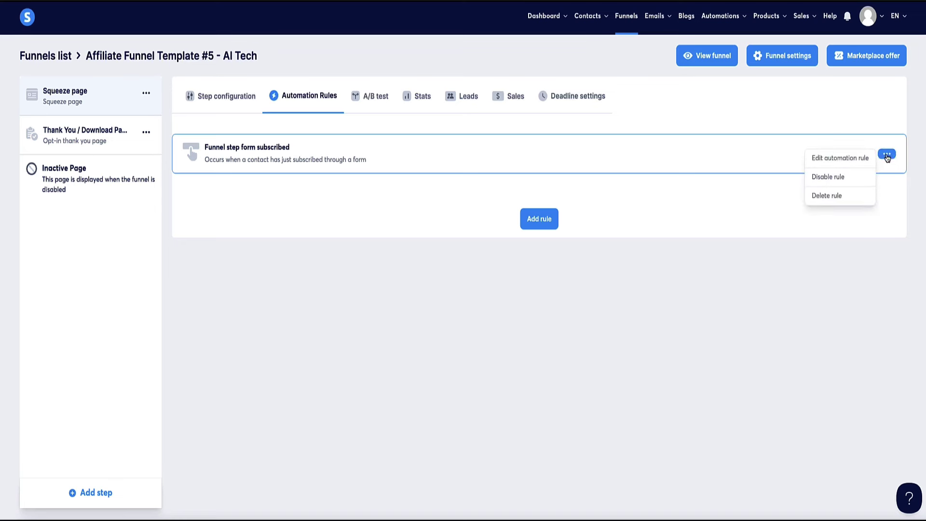
{"action": "left_click", "coordinate": [846, 159]}
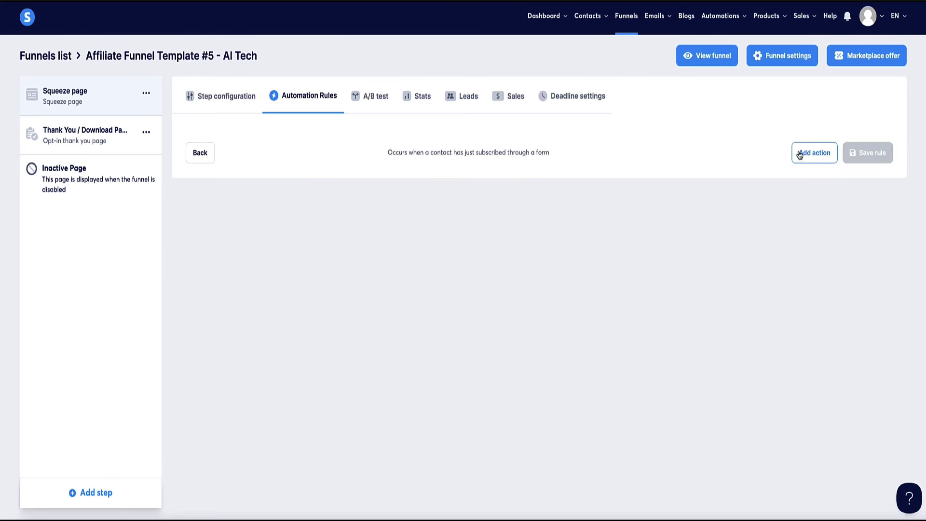
{"action": "left_click", "coordinate": [816, 151]}
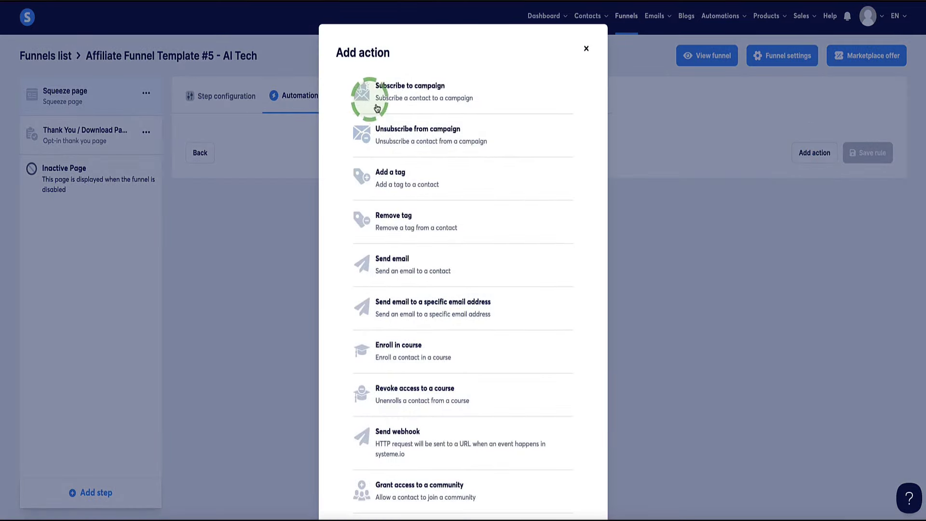
{"action": "left_click", "coordinate": [367, 178]}
{"action": "left_click", "coordinate": [409, 181]}
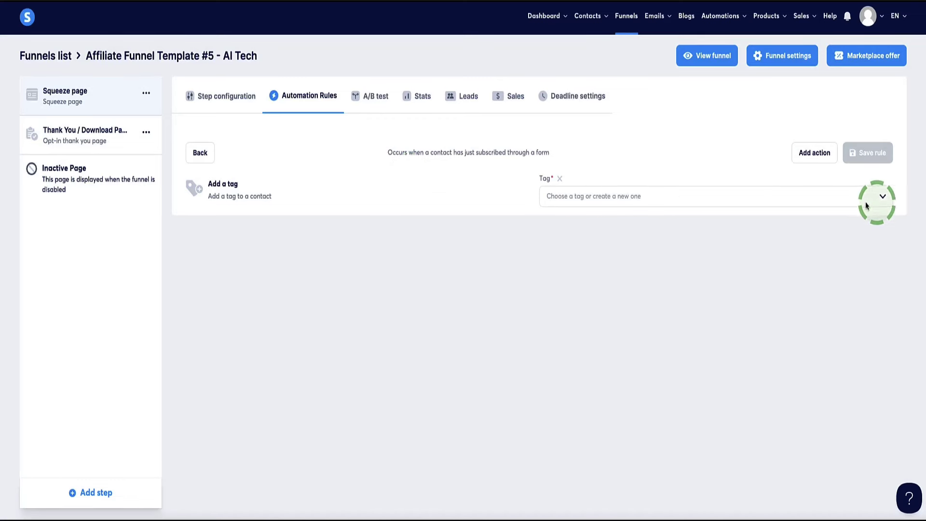
{"action": "left_click", "coordinate": [884, 197]}
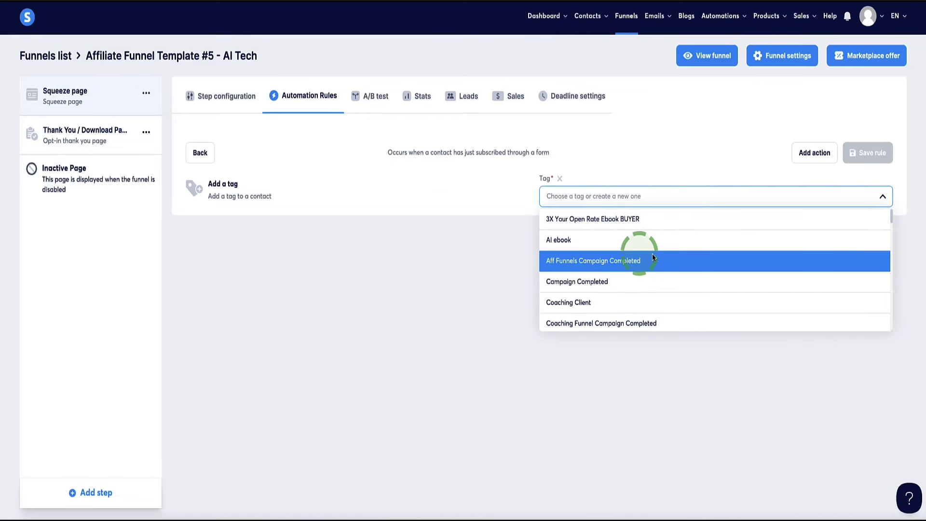
{"action": "left_click", "coordinate": [559, 241]}
{"action": "left_click", "coordinate": [866, 154]}
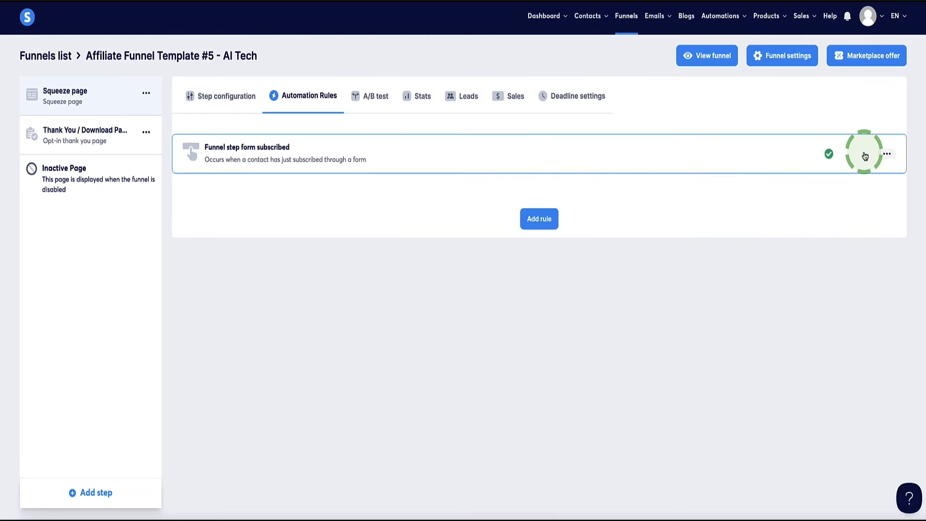
- Add a Subscribe to campaign action for "AI Ebook Campaign" to the same automation rule and save it
{"action": "left_click", "coordinate": [886, 153]}
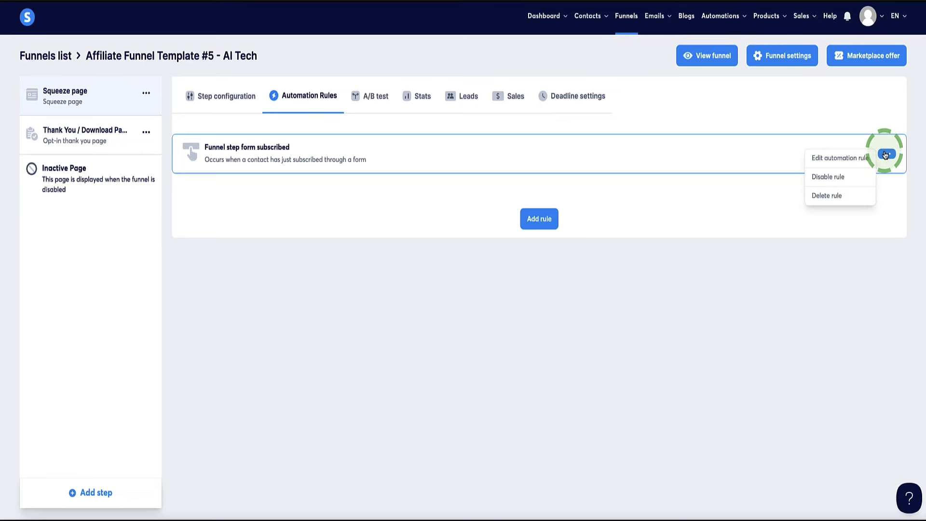
{"action": "left_click", "coordinate": [797, 155]}
{"action": "left_click", "coordinate": [887, 155]}
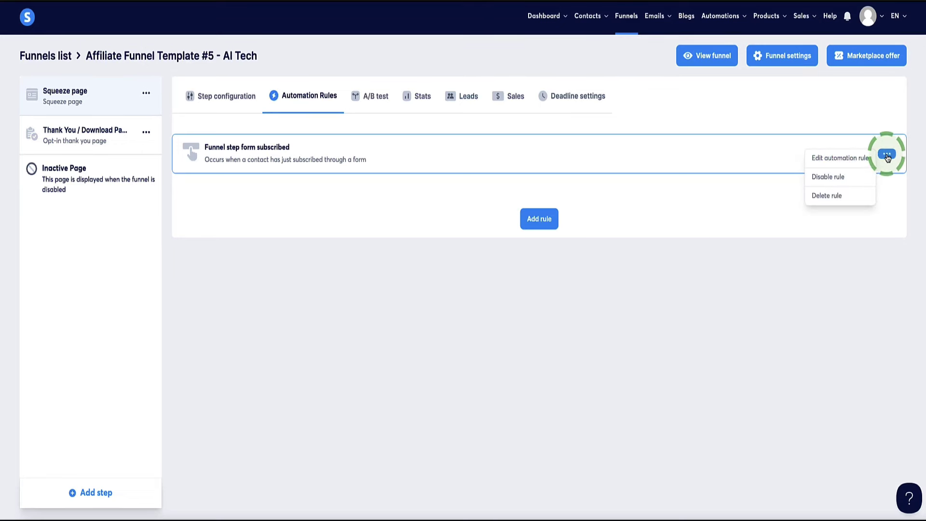
{"action": "left_click", "coordinate": [829, 159]}
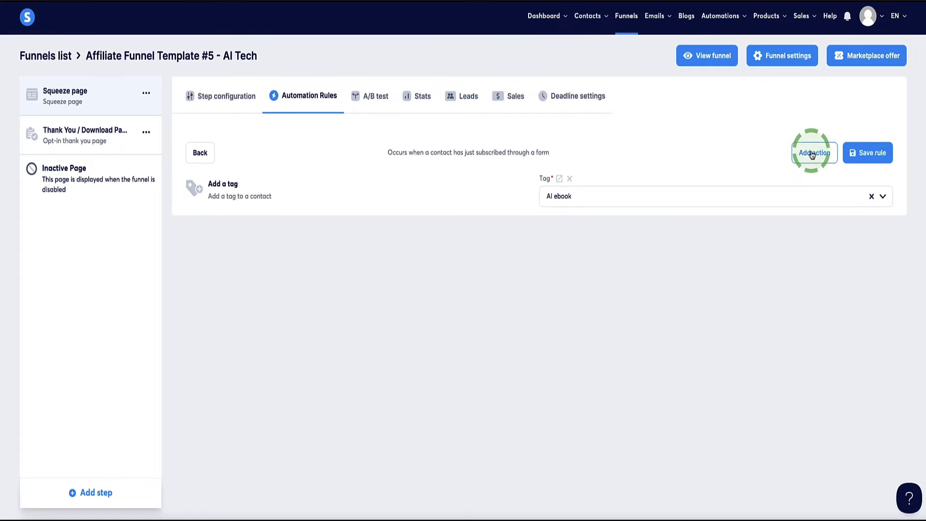
{"action": "left_click", "coordinate": [813, 155]}
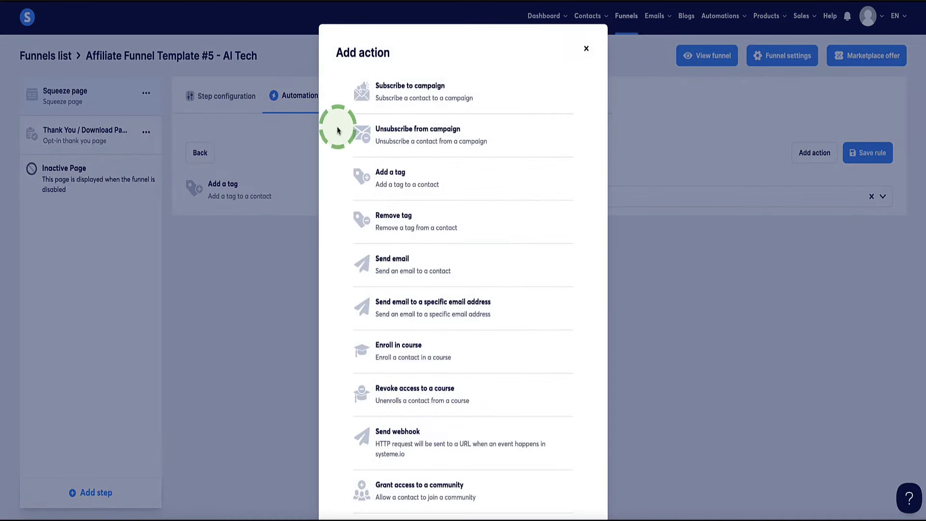
{"action": "left_click", "coordinate": [400, 85]}
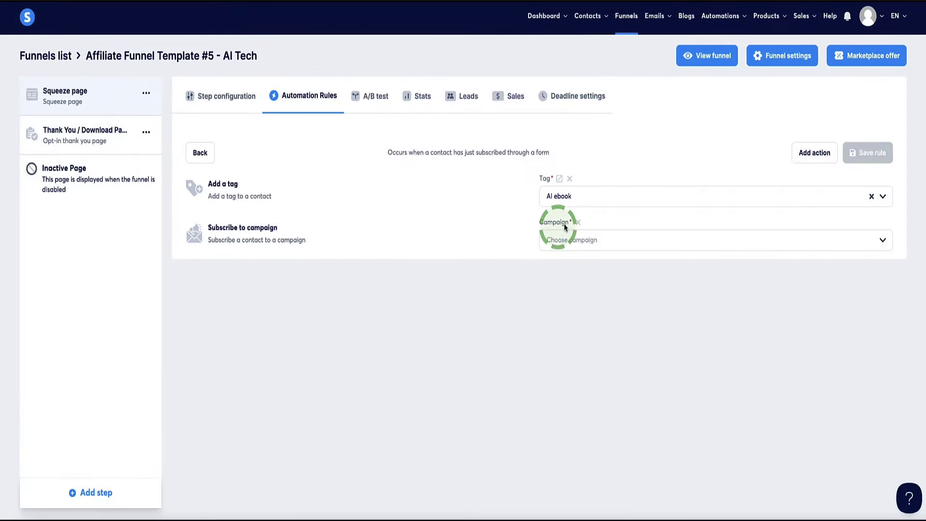
{"action": "left_click", "coordinate": [882, 240]}
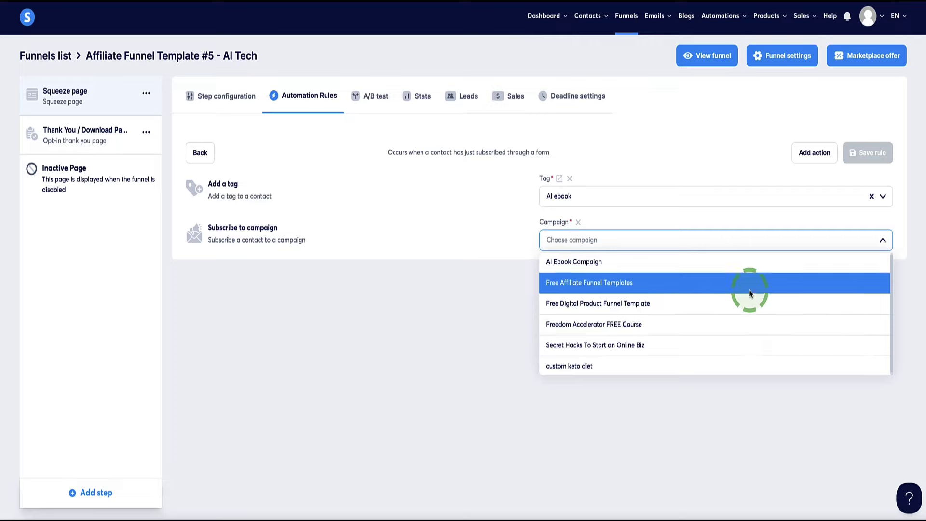
{"action": "left_click", "coordinate": [569, 265]}
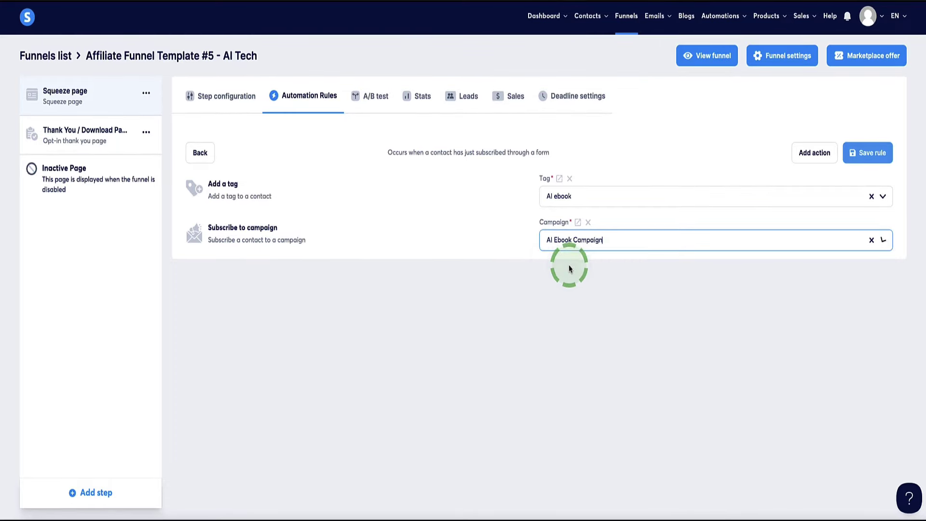
{"action": "left_click", "coordinate": [859, 151]}
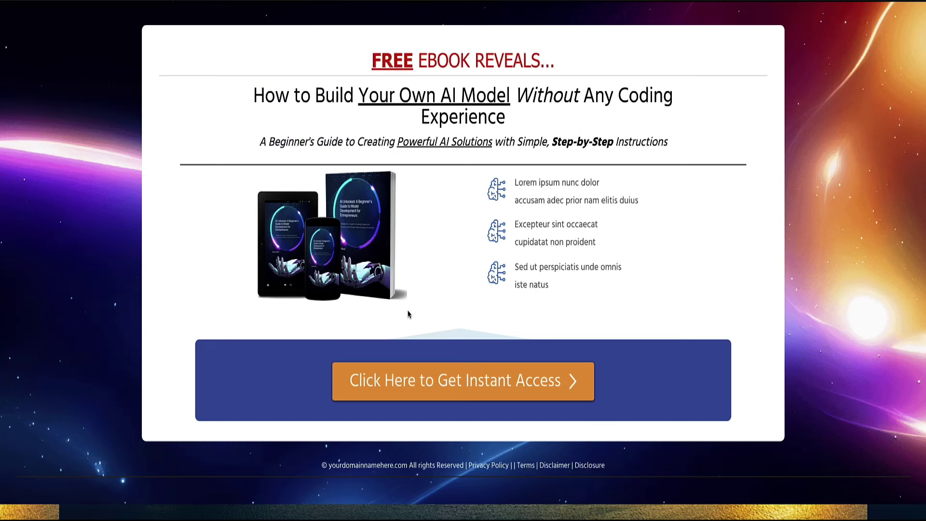
- Open the opt-in form popup on the live squeeze page
{"action": "left_click", "coordinate": [459, 383]}
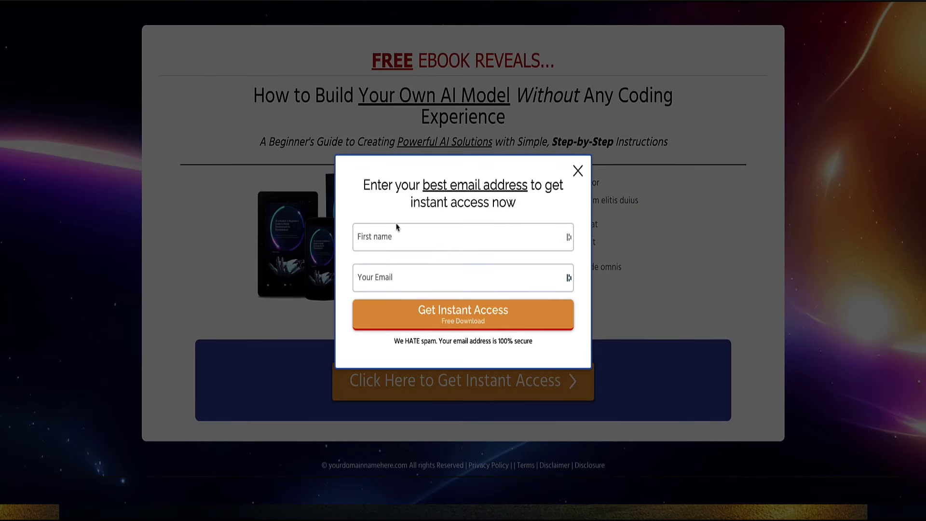